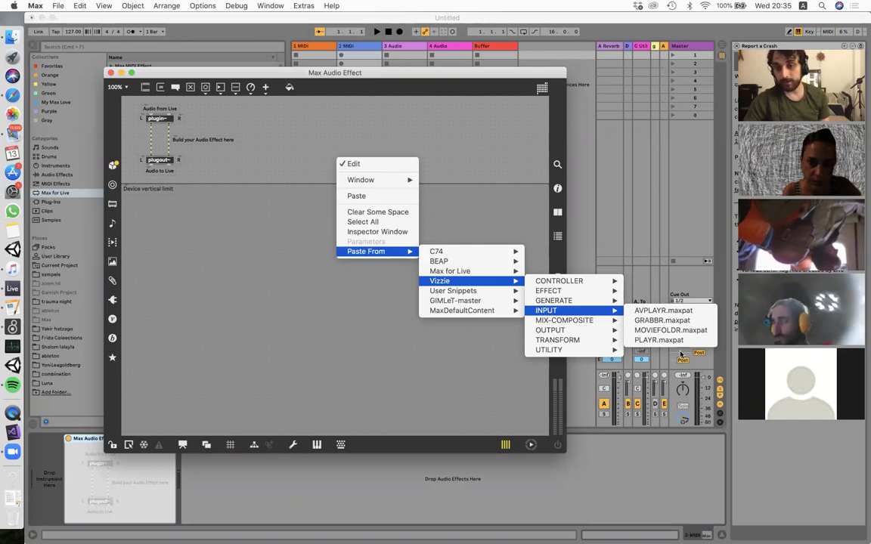
# Insert the Vizzie GRABBR input module and place it beside the plugin~ and plugout~ objects.
pyautogui.click(661, 321)
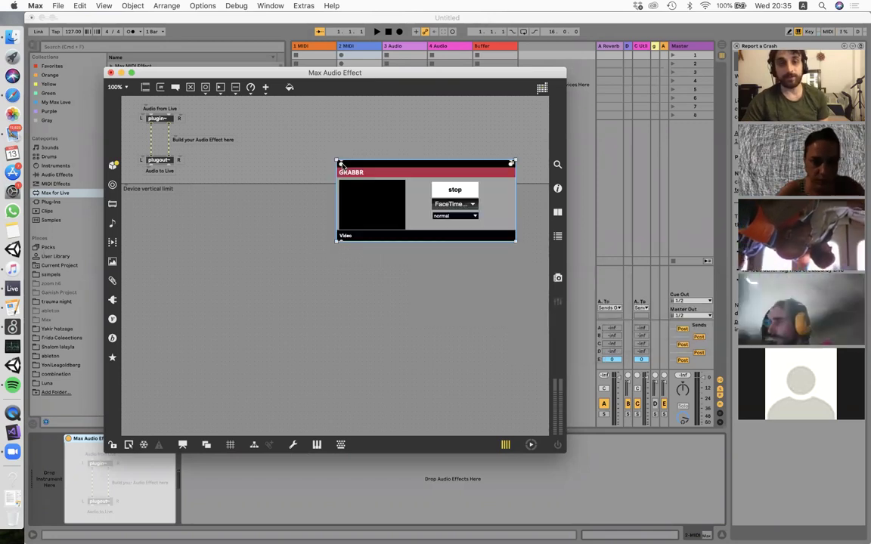
pyautogui.moveTo(342, 165); pyautogui.dragTo(273, 119)
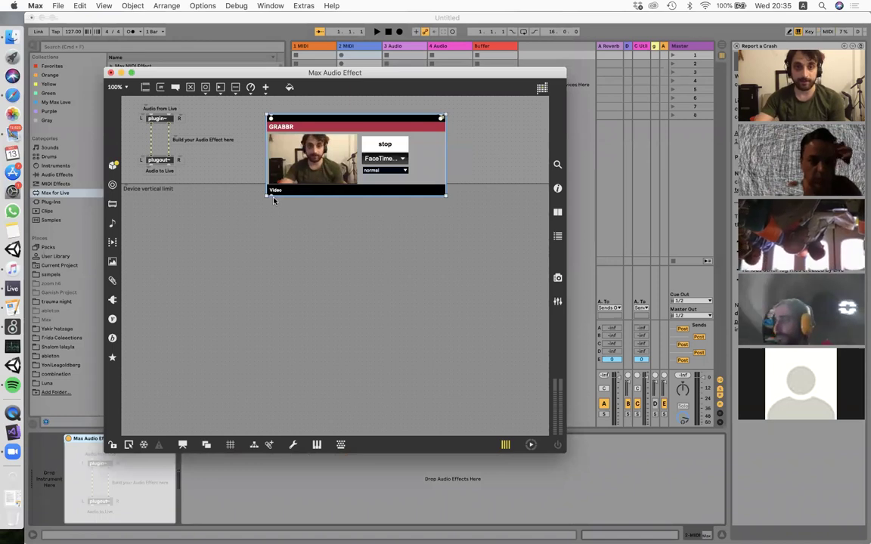
# Insert the Vizzie PROJECTR output module below GRABBR and connect GRABBR's video output to its video input.
pyautogui.rightClick(306, 235)
pyautogui.moveTo(344, 325)
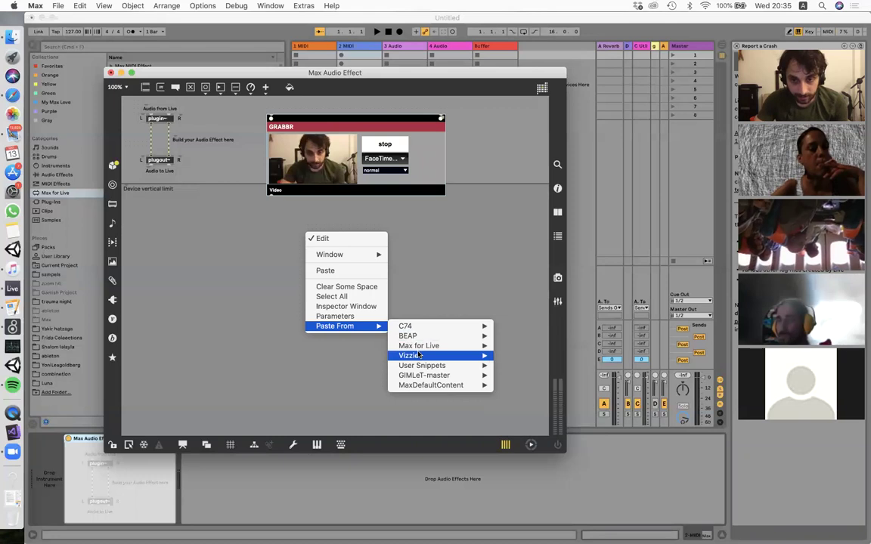
pyautogui.moveTo(529, 405)
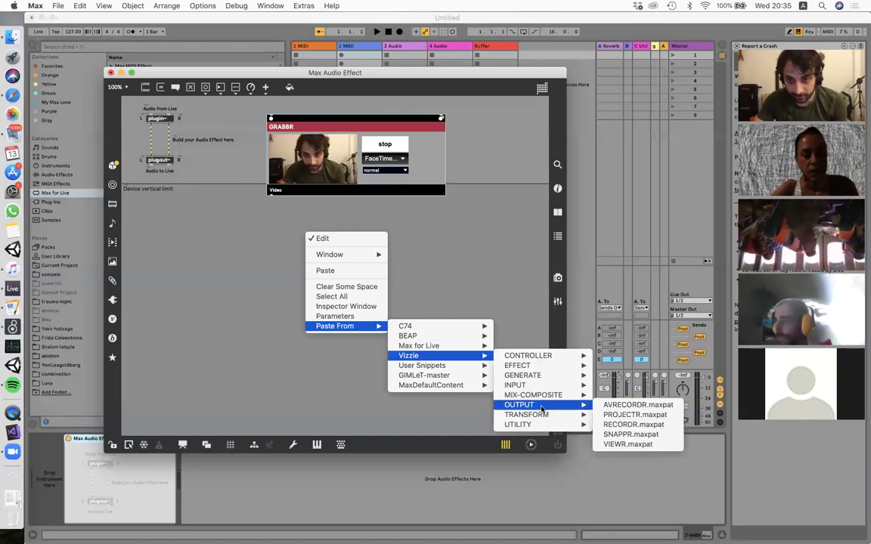
pyautogui.click(619, 415)
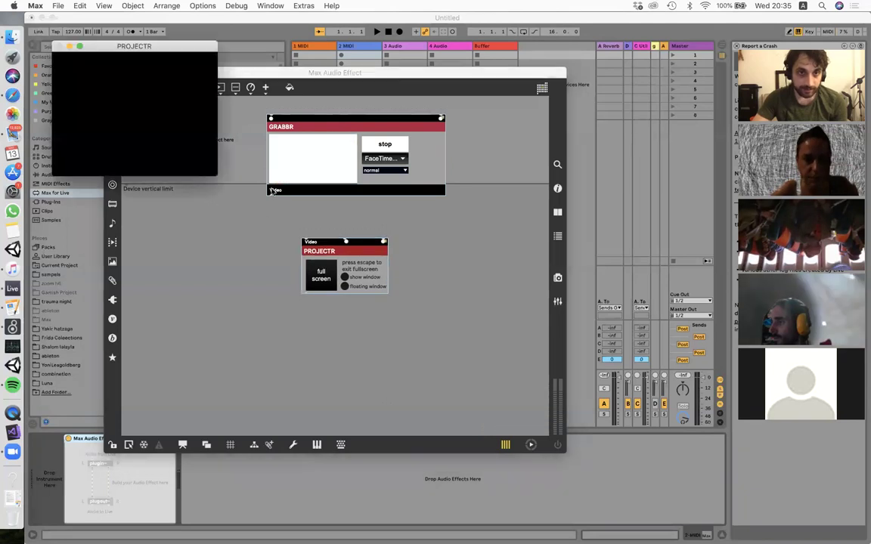
pyautogui.moveTo(302, 241); pyautogui.dragTo(272, 264)
pyautogui.click(274, 267)
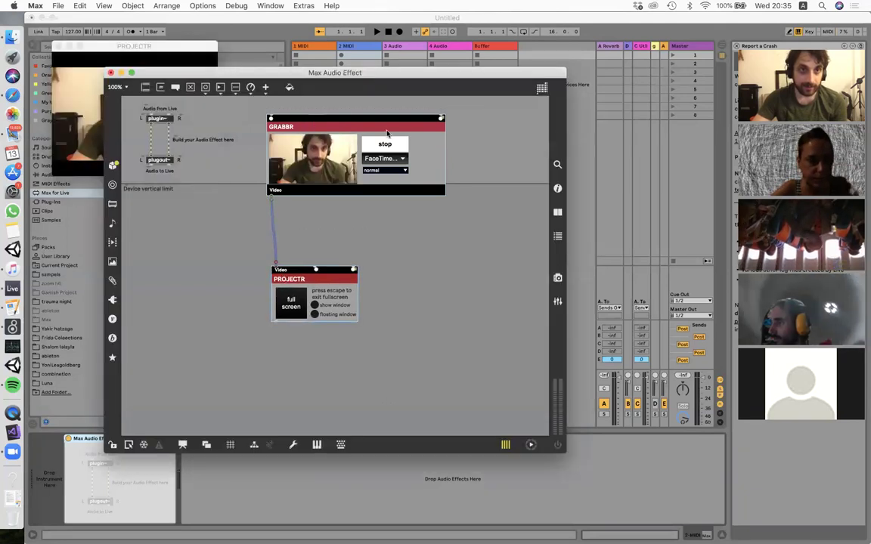
# Spread the GRABBR and PROJECTR modules apart to make room between them, and reposition PROJECTR's output window.
pyautogui.moveTo(387, 133); pyautogui.dragTo(470, 144)
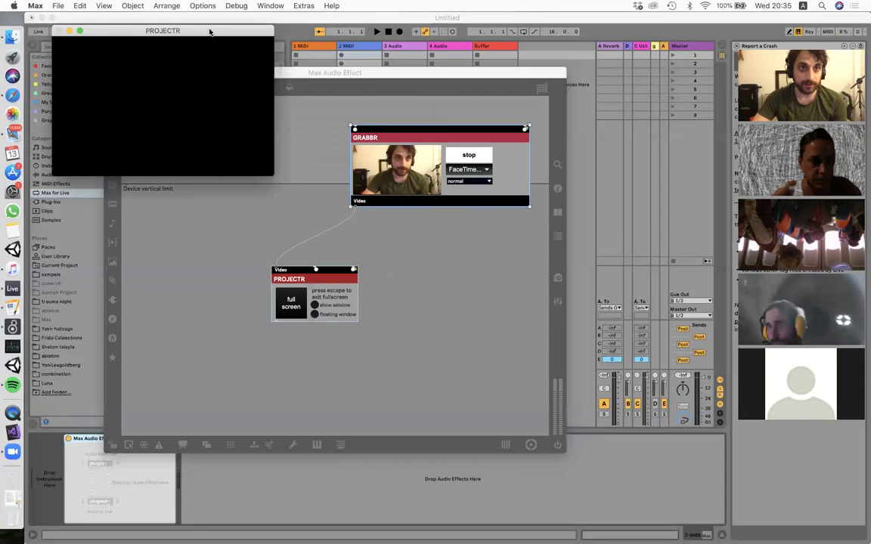
pyautogui.moveTo(210, 31); pyautogui.dragTo(221, 72)
pyautogui.moveTo(315, 290); pyautogui.dragTo(374, 336)
# Insert the Vizzie FOGGR effect module and place it between GRABBR and PROJECTR.
pyautogui.rightClick(387, 245)
pyautogui.moveTo(431, 337)
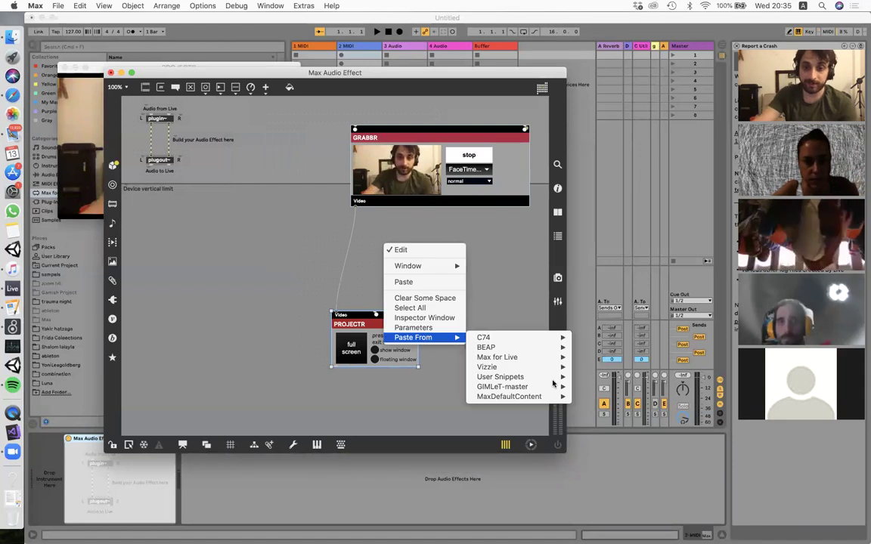
pyautogui.moveTo(503, 367)
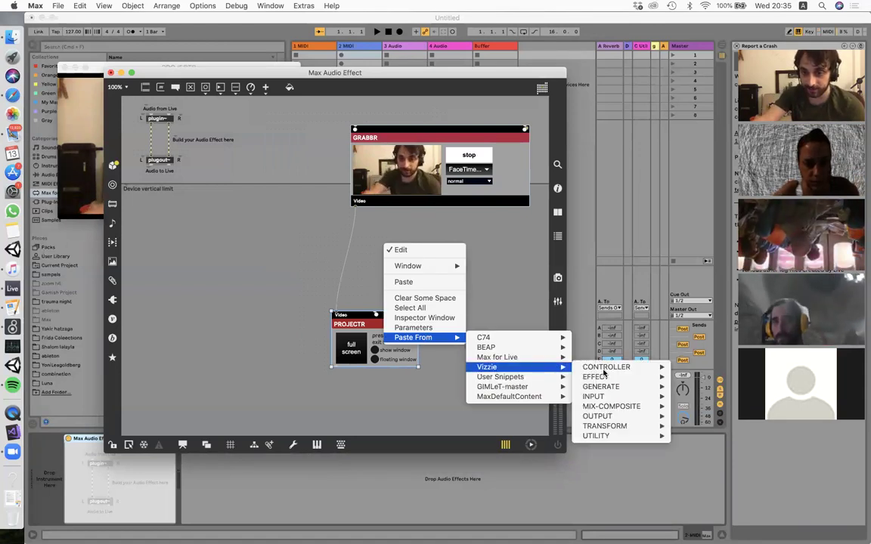
pyautogui.moveTo(603, 377)
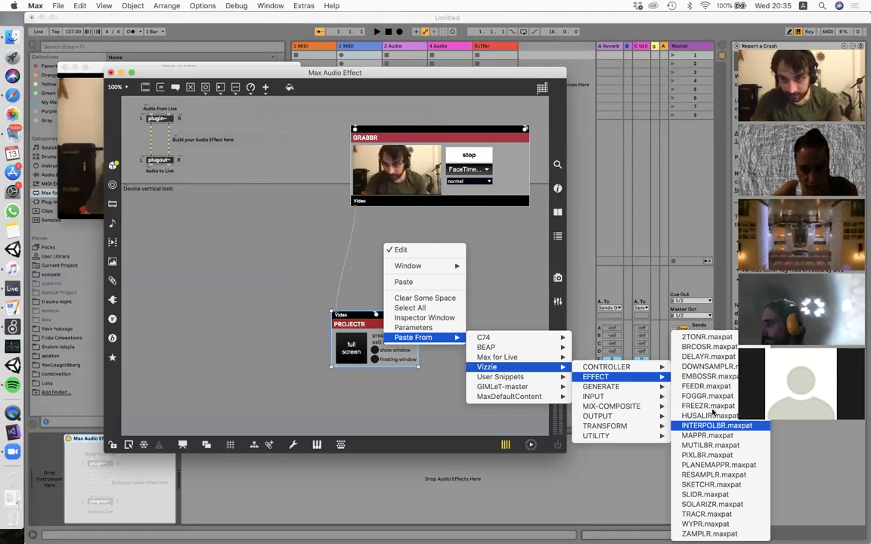
pyautogui.click(452, 285)
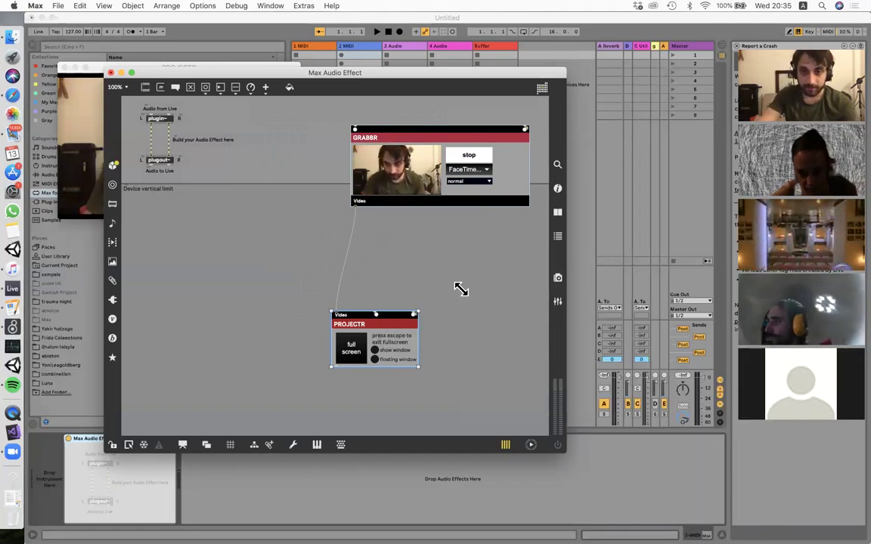
pyautogui.moveTo(399, 266); pyautogui.dragTo(369, 250)
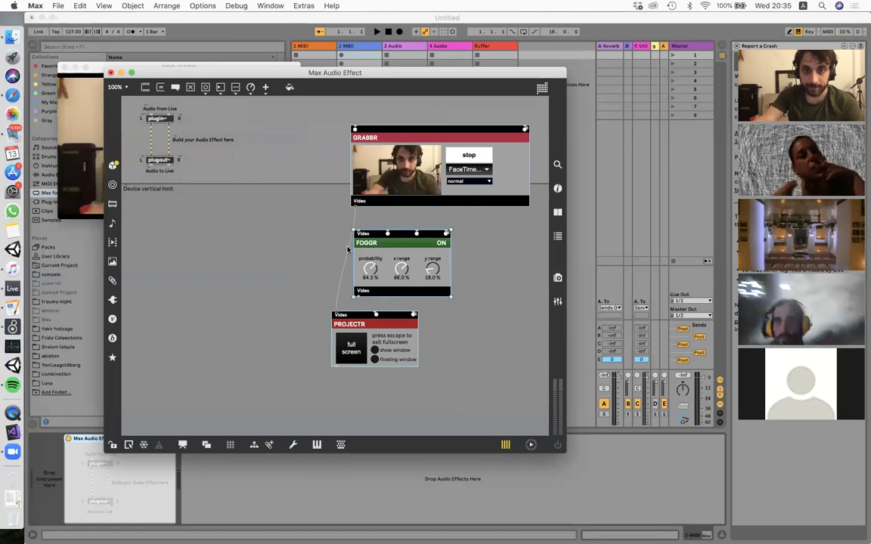
# Replace the direct GRABBR–PROJECTR cable by routing GRABBR's video into FOGGR and FOGGR's video into PROJECTR.
pyautogui.click(341, 309)
pyautogui.press('BackSpace')
pyautogui.moveTo(355, 205); pyautogui.dragTo(359, 235)
pyautogui.moveTo(362, 298); pyautogui.dragTo(342, 310)
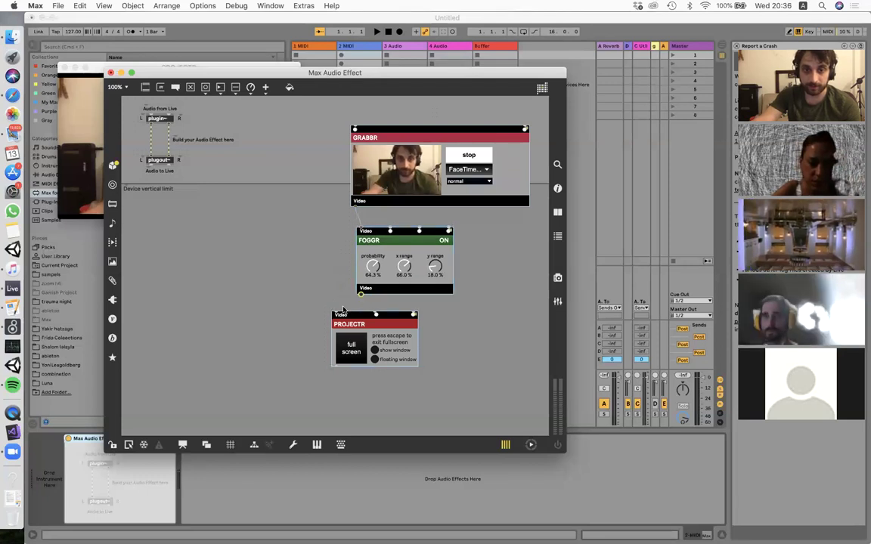
# Move the patcher window clear of the PROJECTR output window, lock the patch and lower FOGGR's probability to 0 %.
pyautogui.moveTo(260, 72); pyautogui.dragTo(467, 31)
pyautogui.click(257, 189)
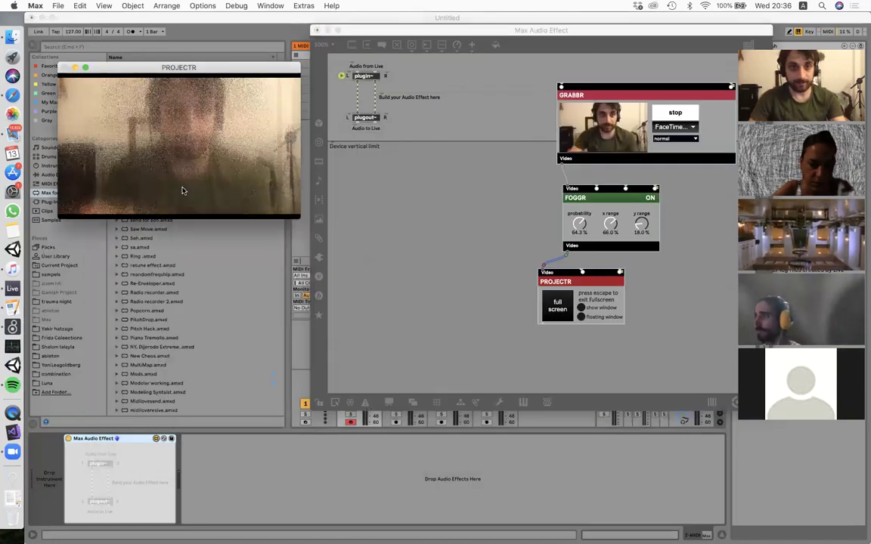
pyautogui.click(477, 214)
pyautogui.press('super+e')
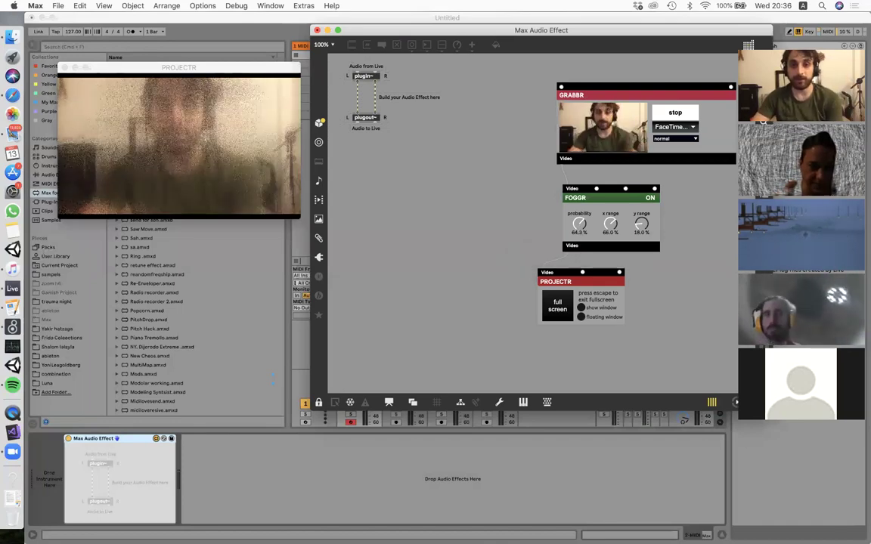
pyautogui.moveTo(579, 224); pyautogui.dragTo(579, 285)
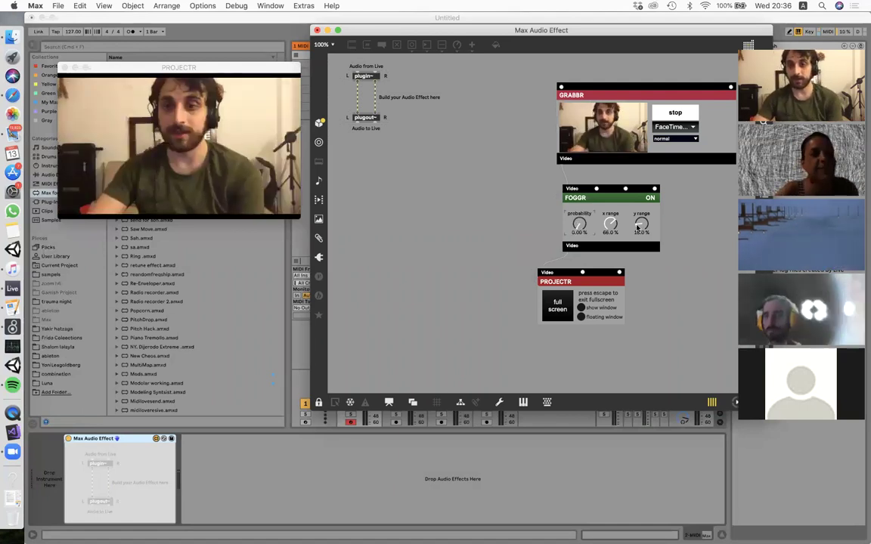
pyautogui.moveTo(579, 224)
pyautogui.mouseDown()
pyautogui.moveTo(579, 208)
pyautogui.moveTo(579, 234)
pyautogui.mouseUp()
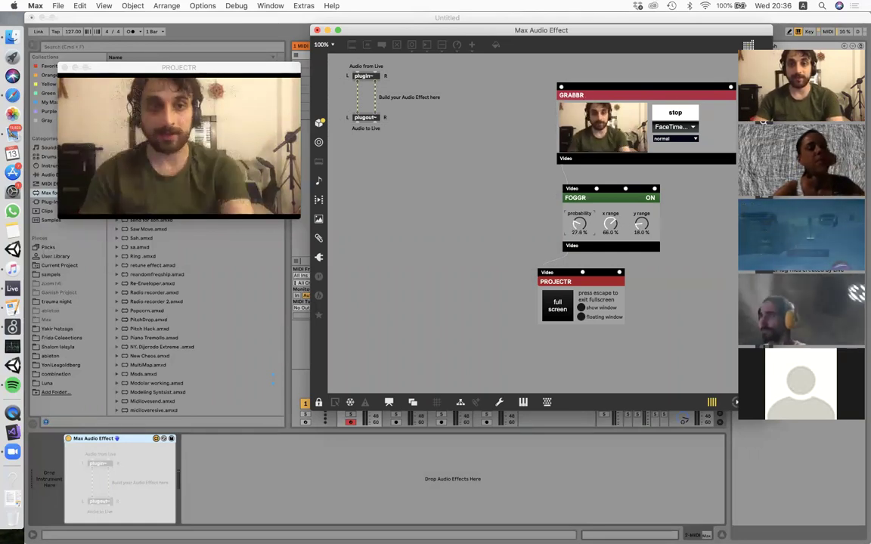
# Unlock the patch, shift FOGGR and PROJECTR leftward beneath GRABBR, and try FOGGR's probability knob in the locked patch.
pyautogui.press('super+e')
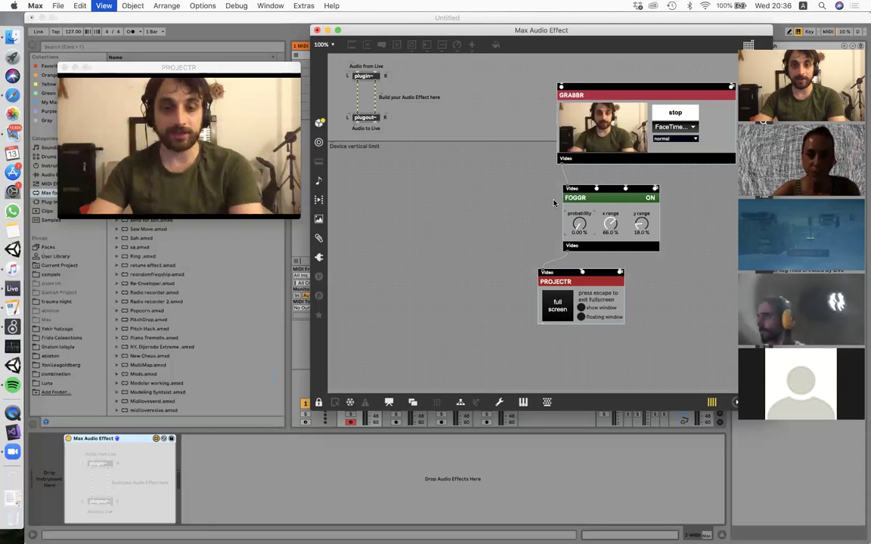
pyautogui.moveTo(587, 197); pyautogui.dragTo(551, 202)
pyautogui.moveTo(551, 295); pyautogui.dragTo(536, 316)
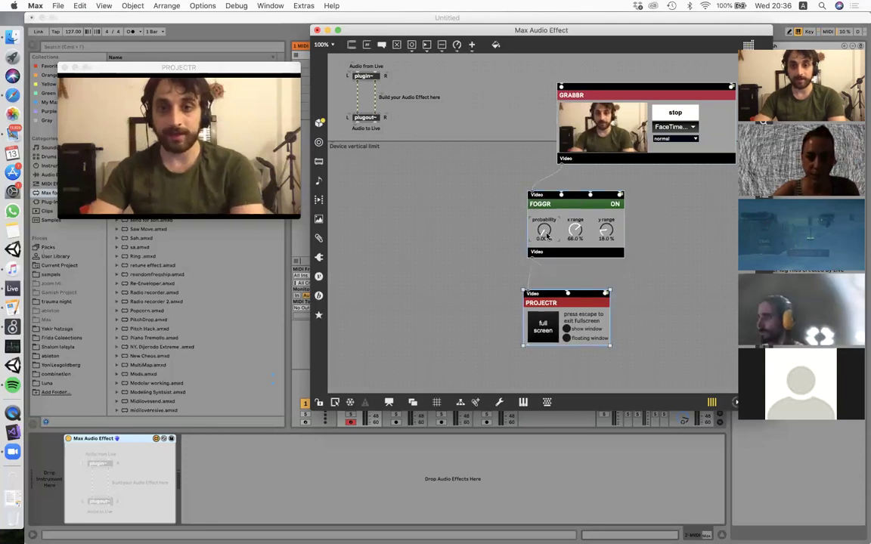
pyautogui.press('super+e')
pyautogui.moveTo(546, 236)
pyautogui.mouseDown()
pyautogui.moveTo(546, 165)
pyautogui.moveTo(546, 241)
pyautogui.mouseUp()
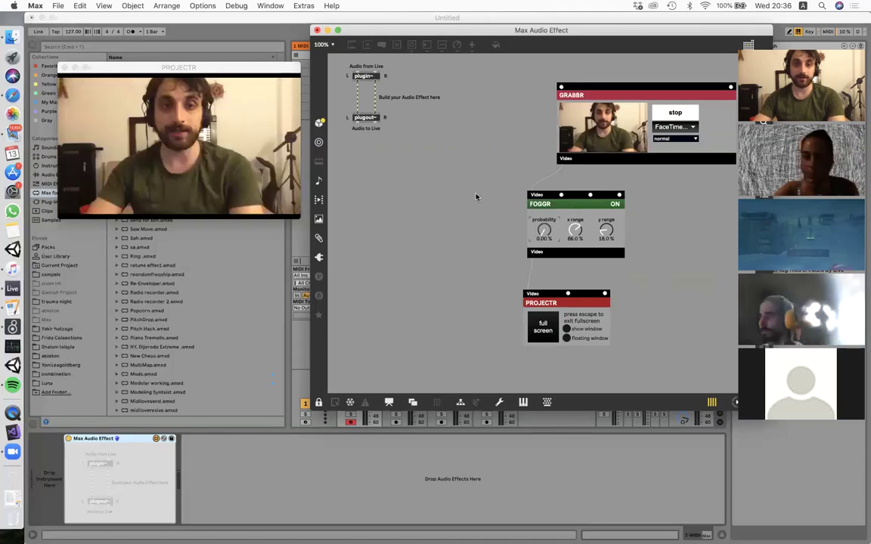
# Add a floating-point number box and connect it to FOGGR's probability inlet.
pyautogui.press('super+e')
pyautogui.press('n')
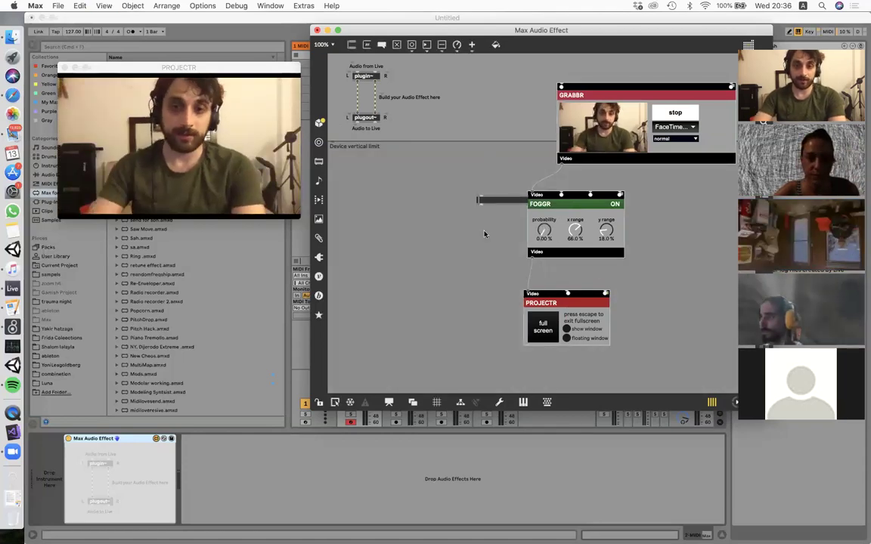
pyautogui.click(484, 231)
pyautogui.click(484, 201)
pyautogui.press('BackSpace')
pyautogui.press('f')
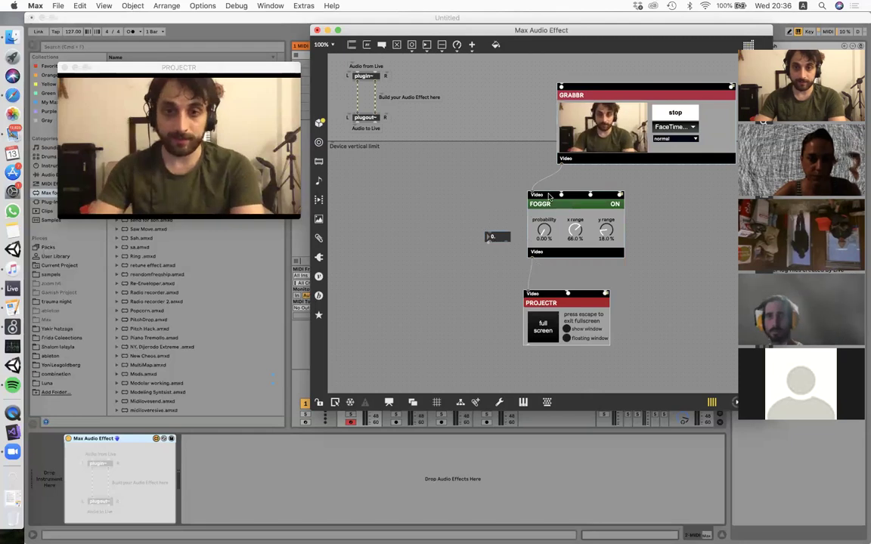
pyautogui.moveTo(488, 241); pyautogui.dragTo(475, 169)
# Test the number box's control of FOGGR's probability by raising its value to 1.026 in the locked patch.
pyautogui.press('super+e')
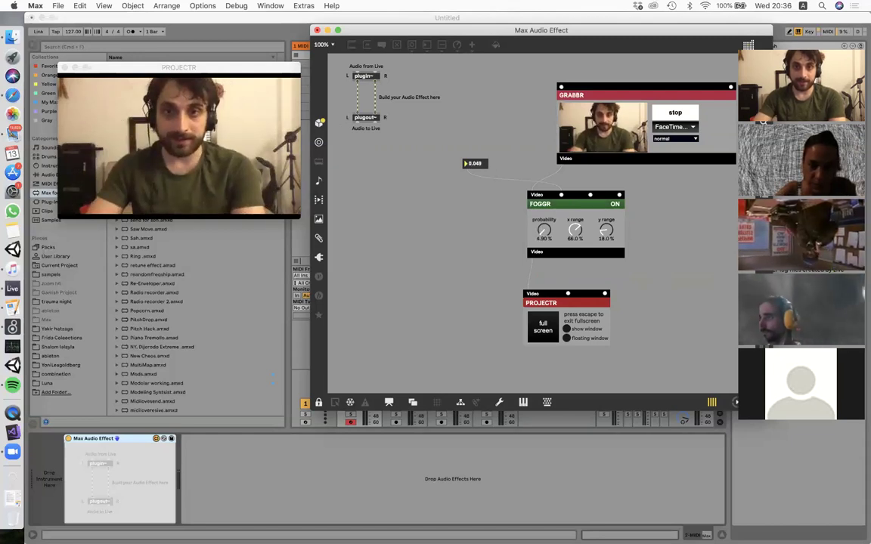
pyautogui.moveTo(475, 163)
pyautogui.mouseDown()
pyautogui.moveTo(474, 107)
pyautogui.moveTo(473, 155)
pyautogui.mouseUp()
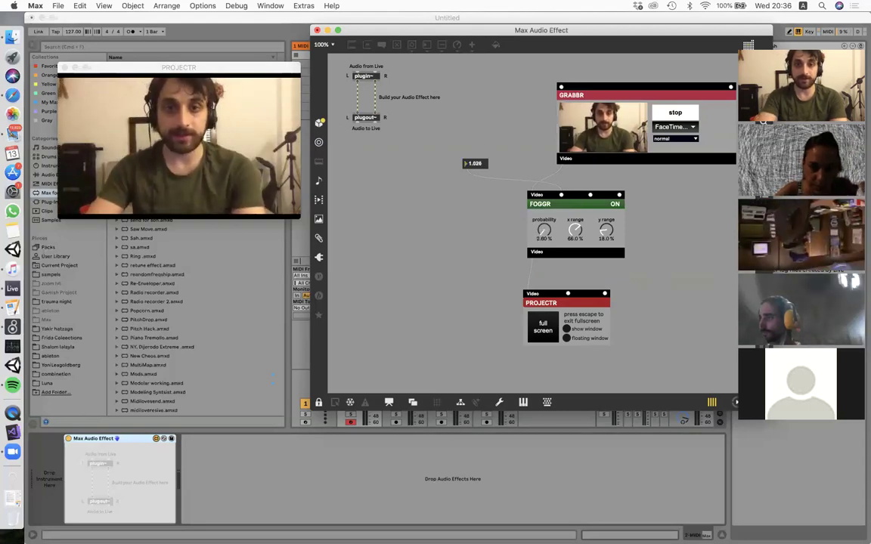
pyautogui.press('super+e')
pyautogui.write('ncycl')
pyautogui.press('BackSpace')
pyautogui.press('BackSpace')
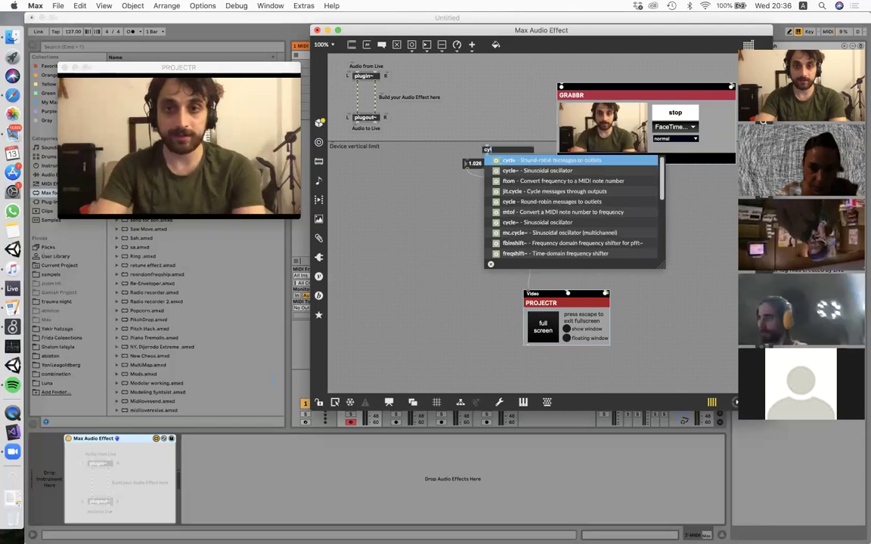
pyautogui.press('Return')
pyautogui.press('BackSpace')
# Create a cycle~ sinusoidal oscillator object and place it above the floating-point number box.
pyautogui.write('n')
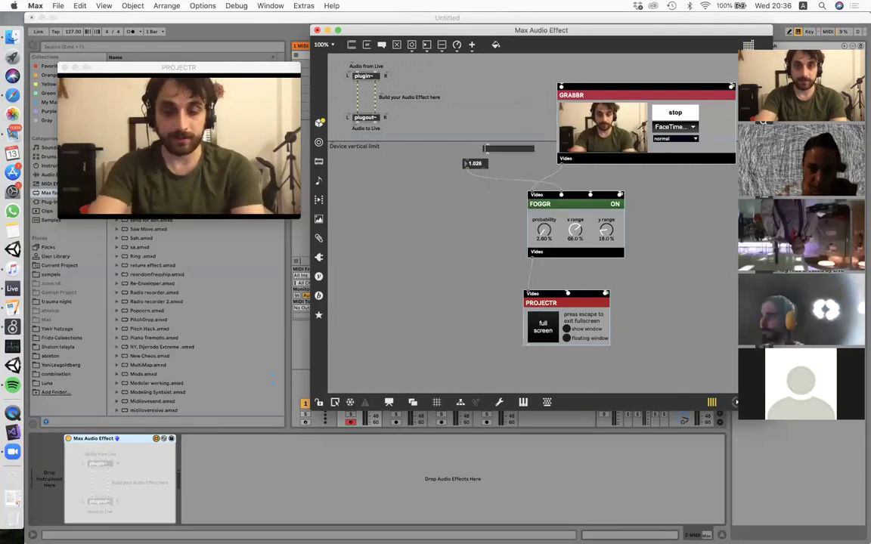
pyautogui.write('cycle')
pyautogui.press('Down')
pyautogui.press('Down')
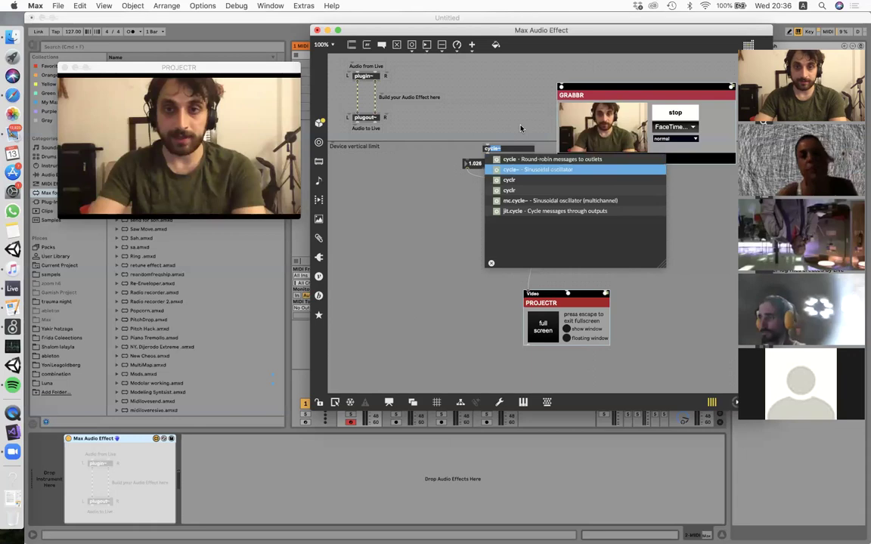
pyautogui.press('Return')
pyautogui.moveTo(503, 149); pyautogui.dragTo(468, 134)
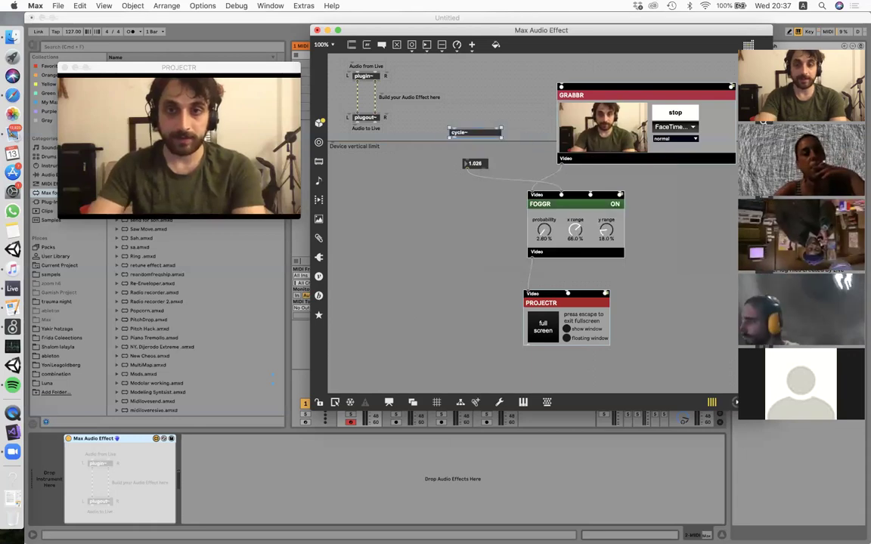
# Create a number~ object and connect the cycle~ output to it.
pyautogui.write('nnumber~')
pyautogui.press('Return')
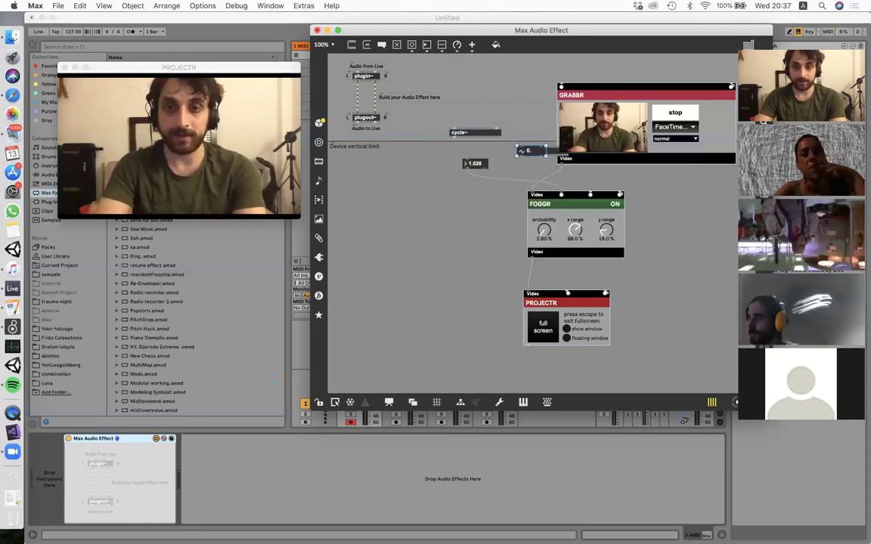
pyautogui.moveTo(453, 137); pyautogui.dragTo(521, 148)
# Feed cycle~'s frequency from a new floating-point number box set to 0.56, and connect number~ to FOGGR's probability number box.
pyautogui.press('f')
pyautogui.moveTo(461, 132); pyautogui.dragTo(455, 128)
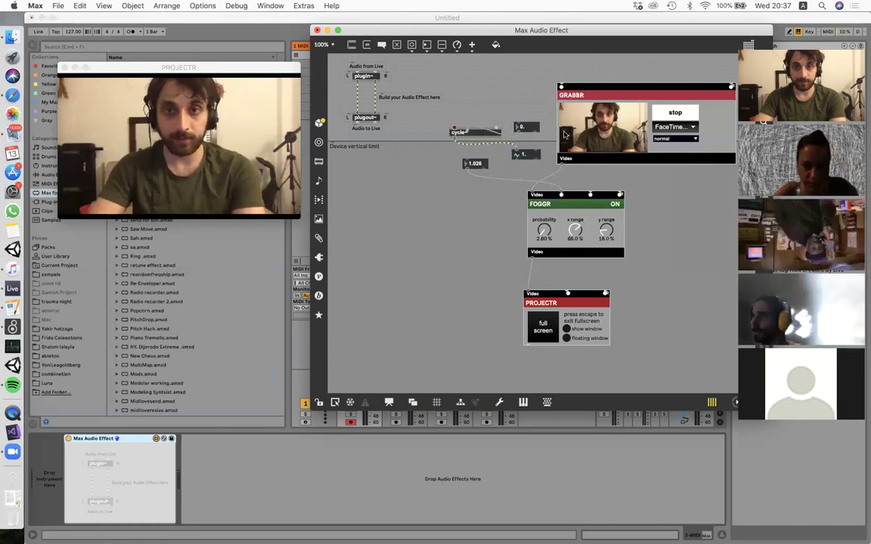
pyautogui.press('super+e')
pyautogui.moveTo(527, 135); pyautogui.dragTo(489, 180)
pyautogui.press('super+e')
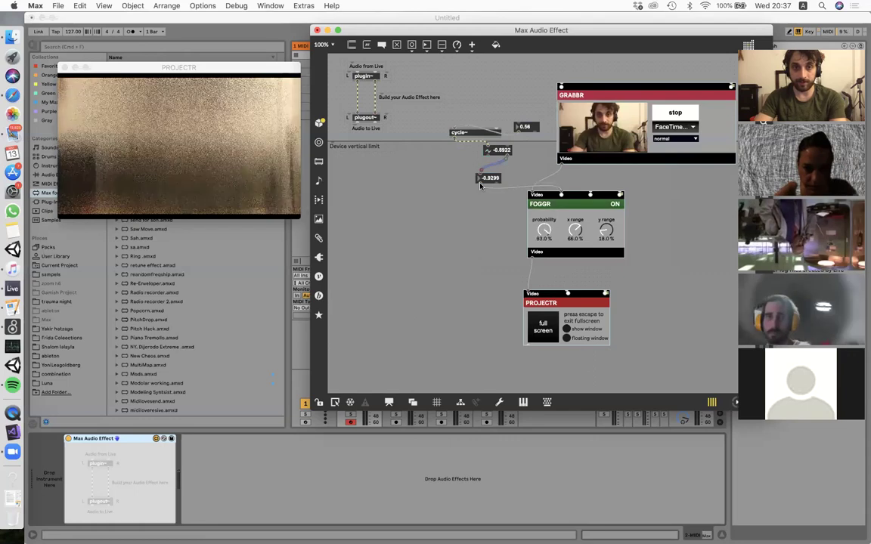
# Try 0.001 as the cycle~ frequency in the locked patch, and set it to 0.02.
pyautogui.press('super+e')
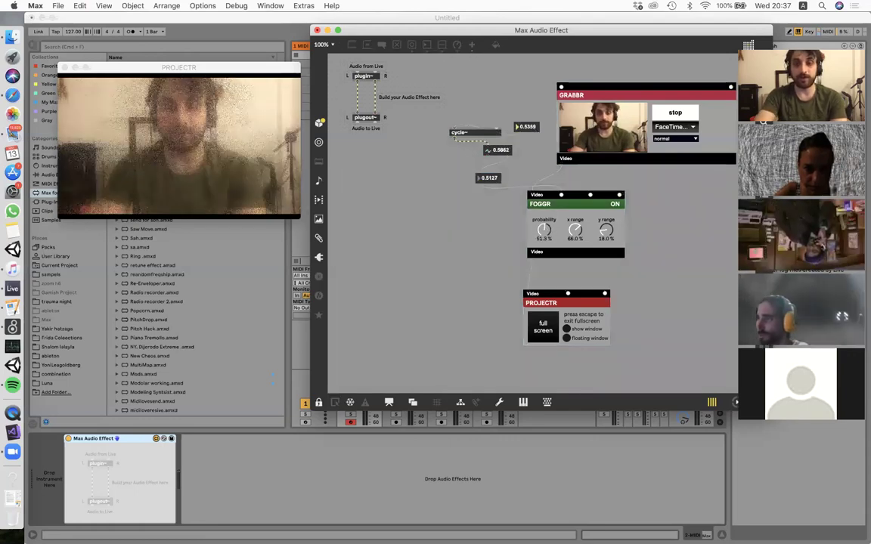
pyautogui.write('01')
pyautogui.press('Return')
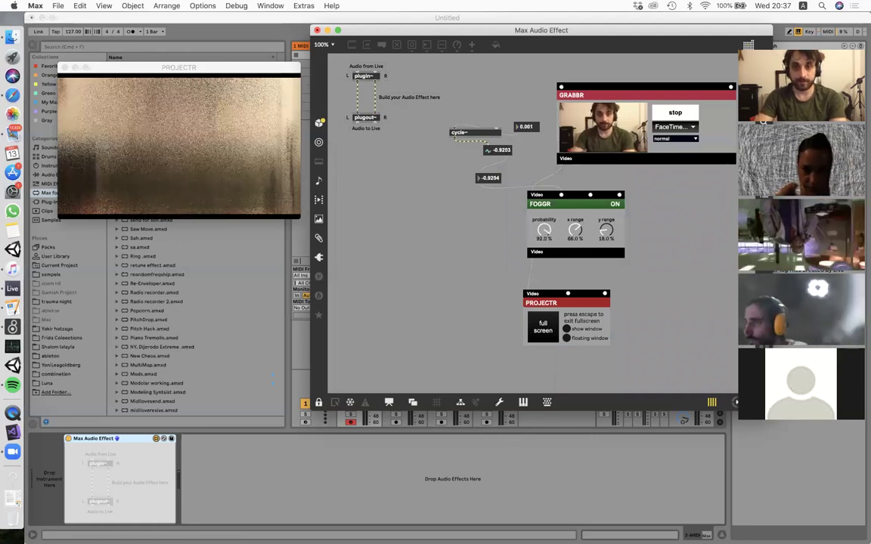
pyautogui.click(527, 127)
pyautogui.write('0.')
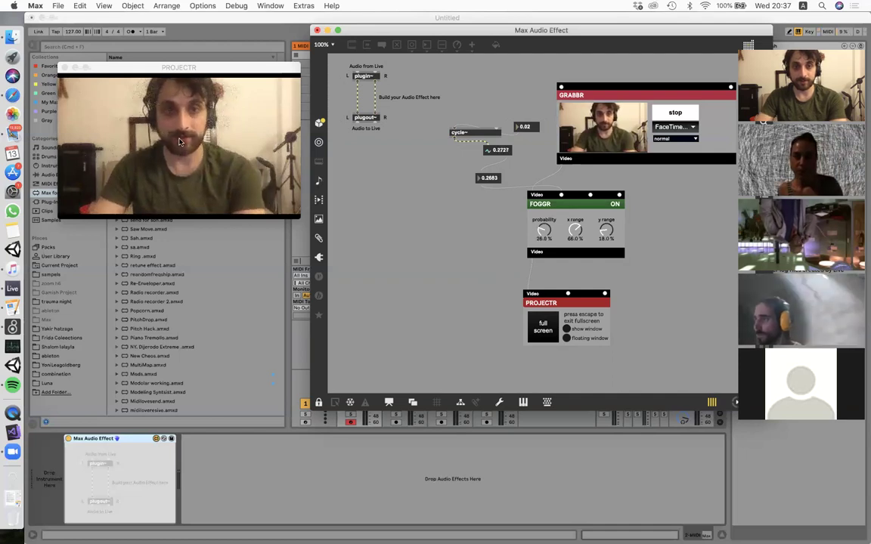
pyautogui.press('super+e')
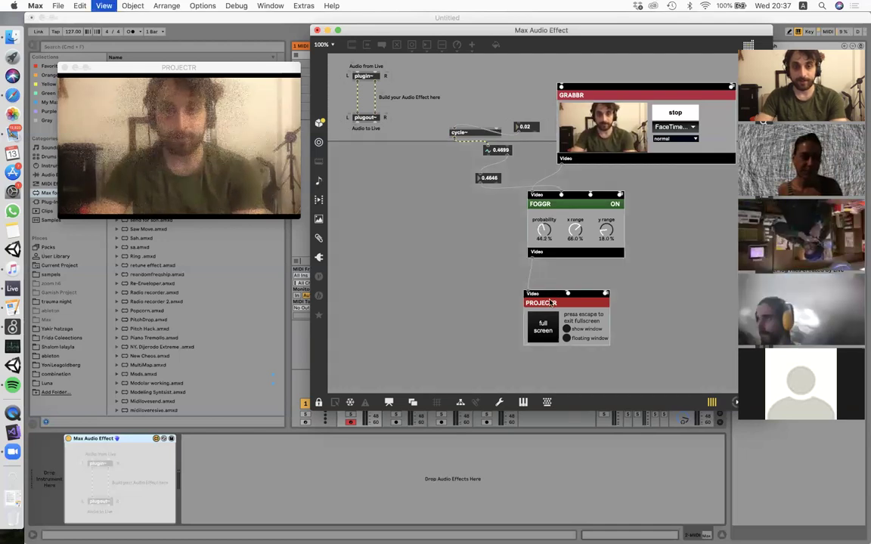
# Move FOGGR and PROJECTR apart in the patch and add a PIXL8R effect module from Vizzie.
pyautogui.moveTo(554, 302); pyautogui.dragTo(573, 333)
pyautogui.moveTo(532, 238); pyautogui.dragTo(455, 262)
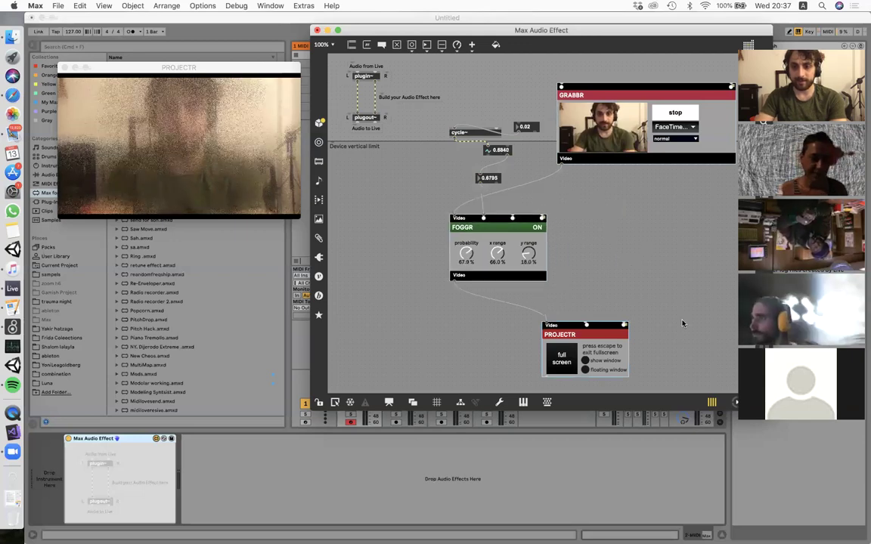
pyautogui.rightClick(646, 243)
pyautogui.moveTo(676, 335)
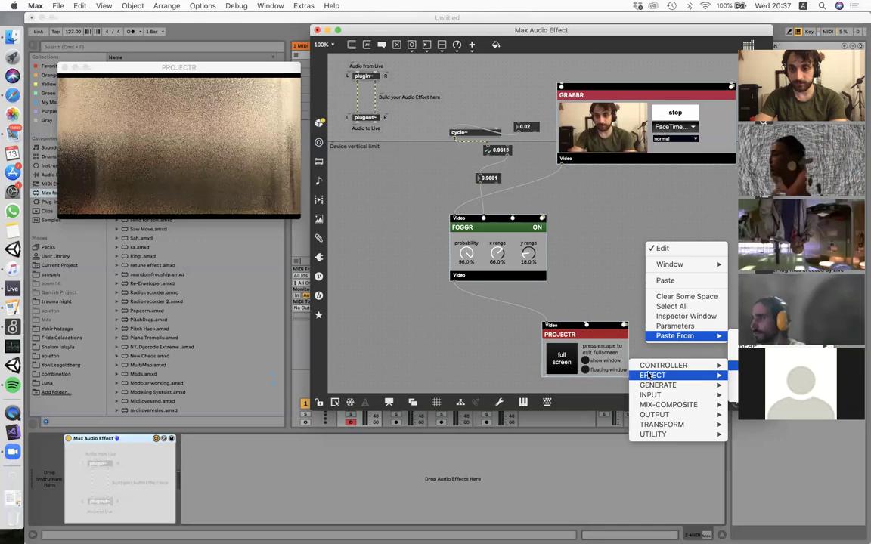
pyautogui.moveTo(649, 375)
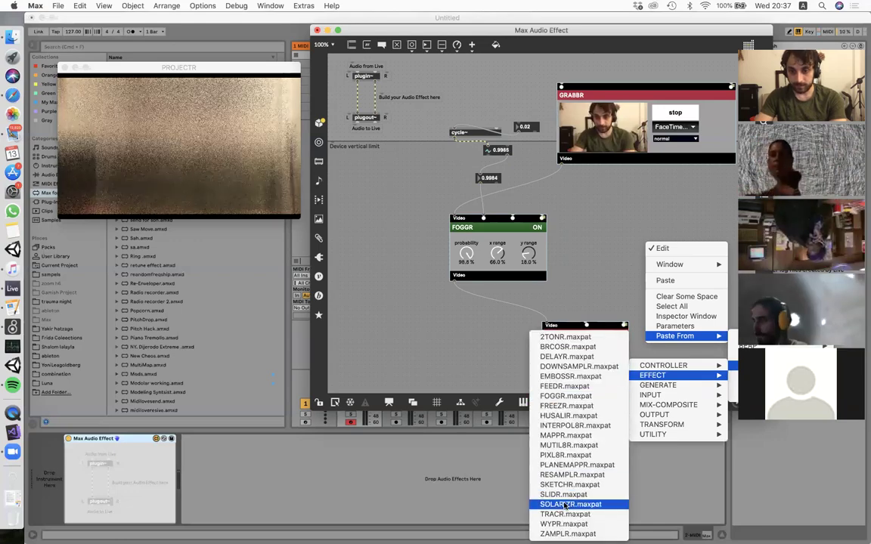
pyautogui.click(566, 455)
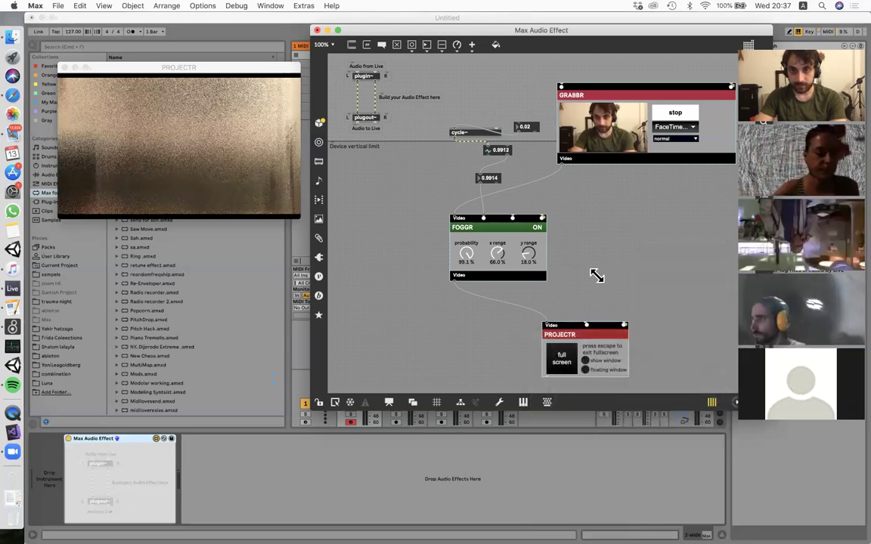
# Place PIXL8R beside FOGGR and route GRABBR's video through it into PROJECTR instead of into FOGGR.
pyautogui.moveTo(651, 258); pyautogui.dragTo(609, 225)
pyautogui.click(532, 183)
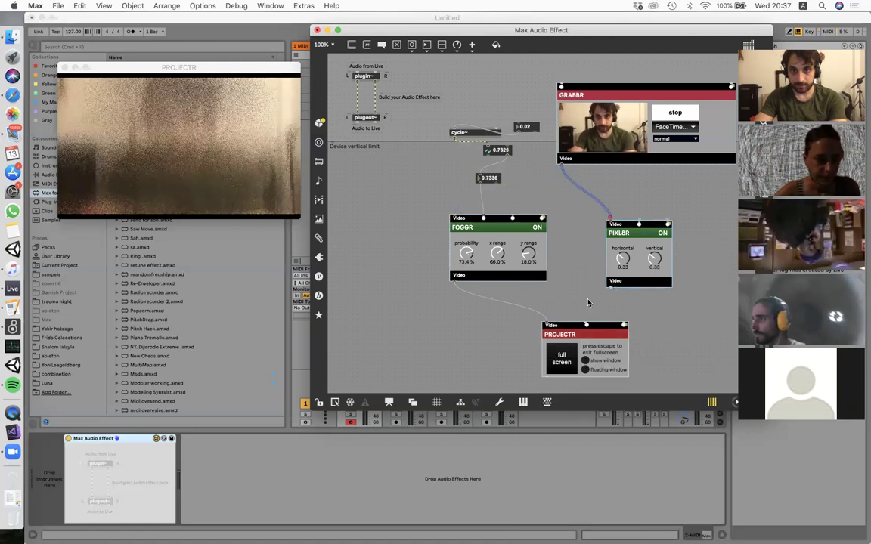
pyautogui.click(546, 322)
# Set PIXL8R's horizontal dial to 0.55 in the locked patch, and unlock the patch again.
pyautogui.press('super+e')
pyautogui.moveTo(624, 259); pyautogui.dragTo(624, 269)
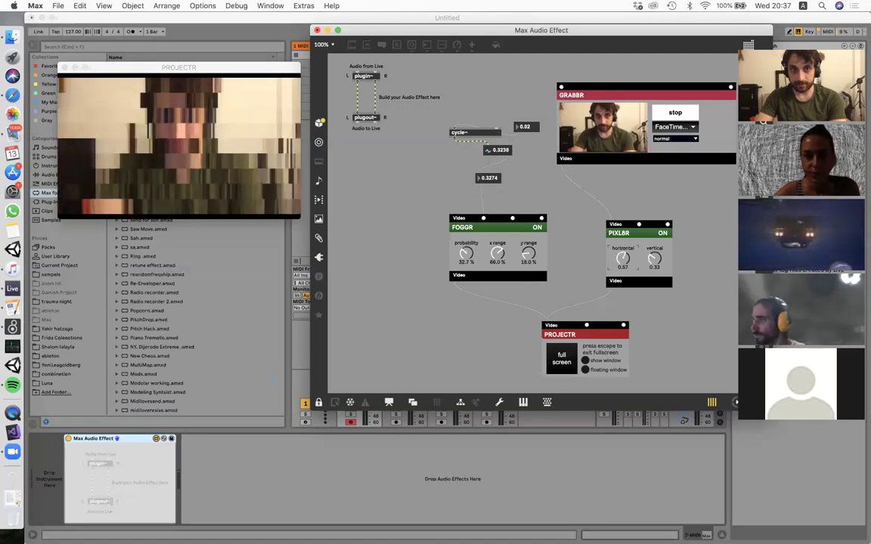
pyautogui.press('super+e')
# Move the GRABBR and PIXL8R modules side by side above the device vertical limit line.
pyautogui.click(474, 229)
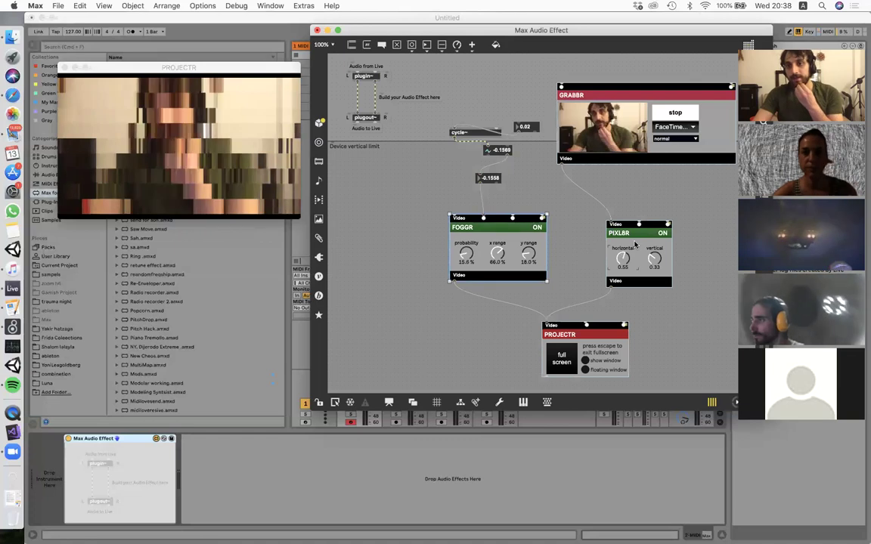
pyautogui.moveTo(634, 237); pyautogui.dragTo(615, 211)
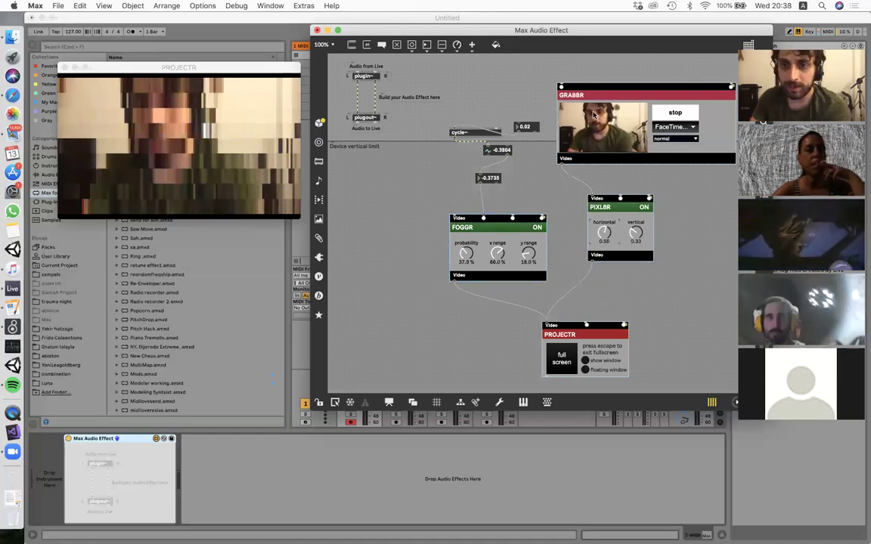
pyautogui.moveTo(606, 91); pyautogui.dragTo(691, 104)
pyautogui.moveTo(601, 205); pyautogui.dragTo(576, 85)
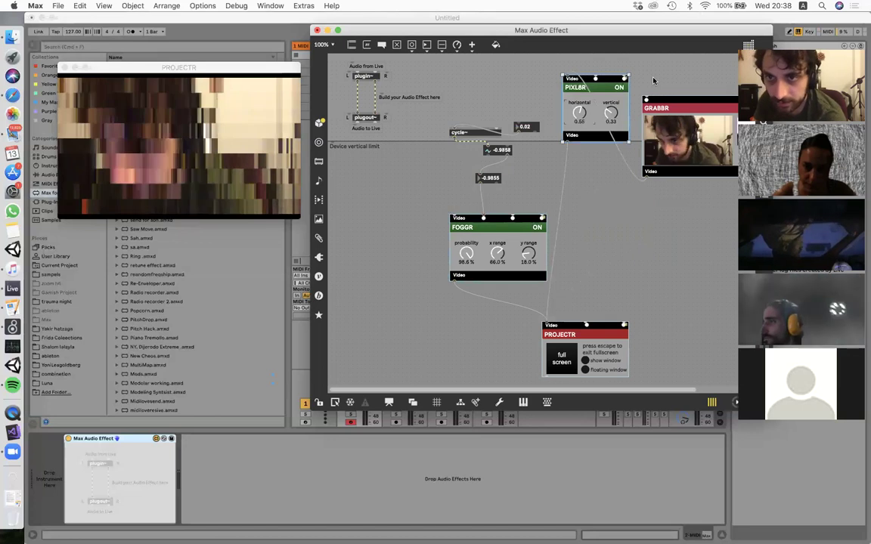
pyautogui.moveTo(681, 101); pyautogui.dragTo(693, 60)
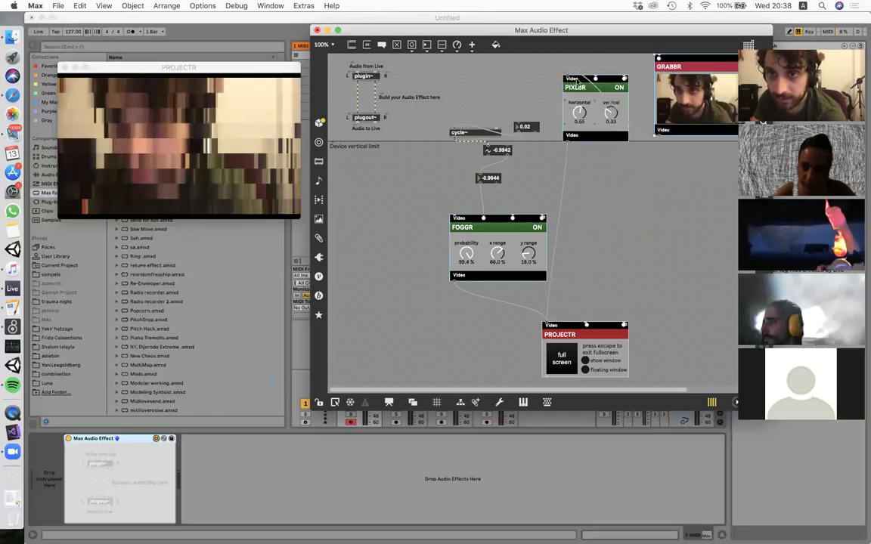
pyautogui.moveTo(572, 76); pyautogui.dragTo(567, 70)
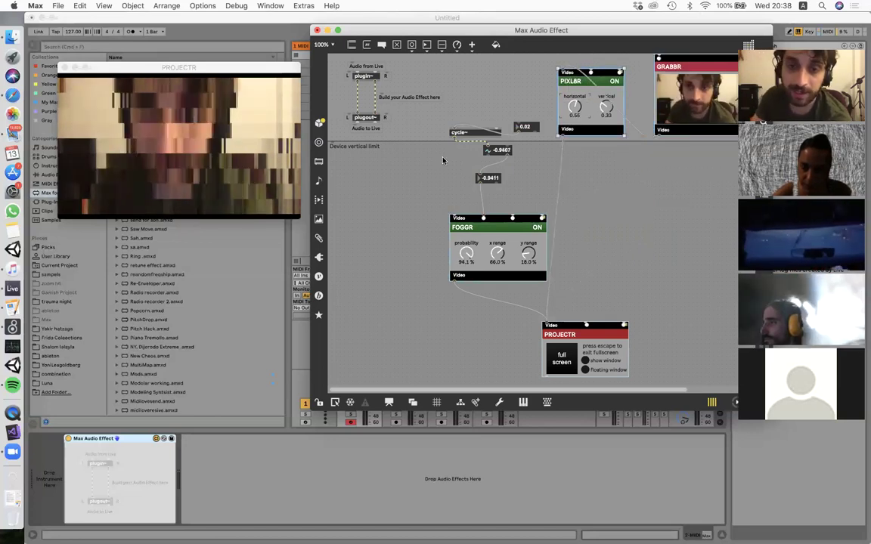
# Shift FOGGR and its cycle~ control chain upward, and place PROJECTR directly beneath FOGGR.
pyautogui.moveTo(532, 301); pyautogui.dragTo(538, 308)
pyautogui.moveTo(495, 250); pyautogui.dragTo(474, 213)
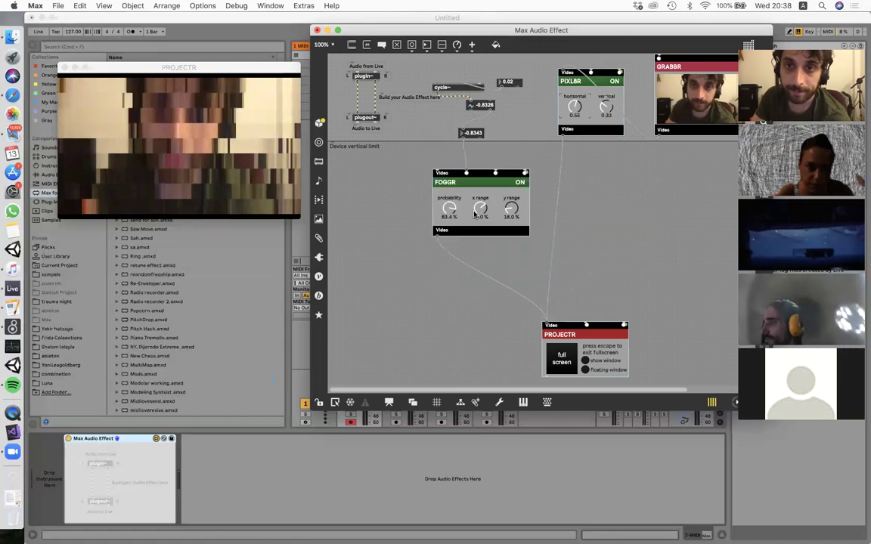
pyautogui.moveTo(604, 324); pyautogui.dragTo(503, 277)
pyautogui.moveTo(547, 30); pyautogui.dragTo(452, 26)
pyautogui.click(394, 271)
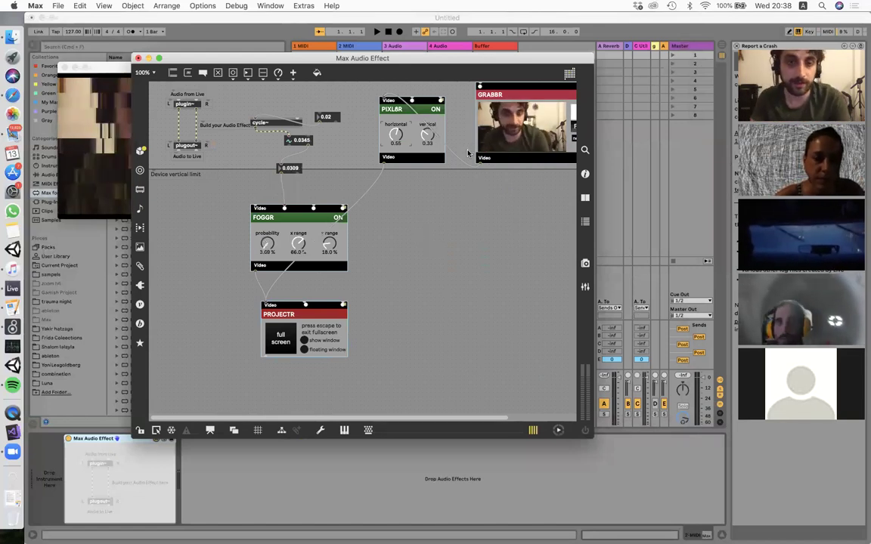
# Save the device as "test" in the Max Audio Effect folder.
pyautogui.press('super+s')
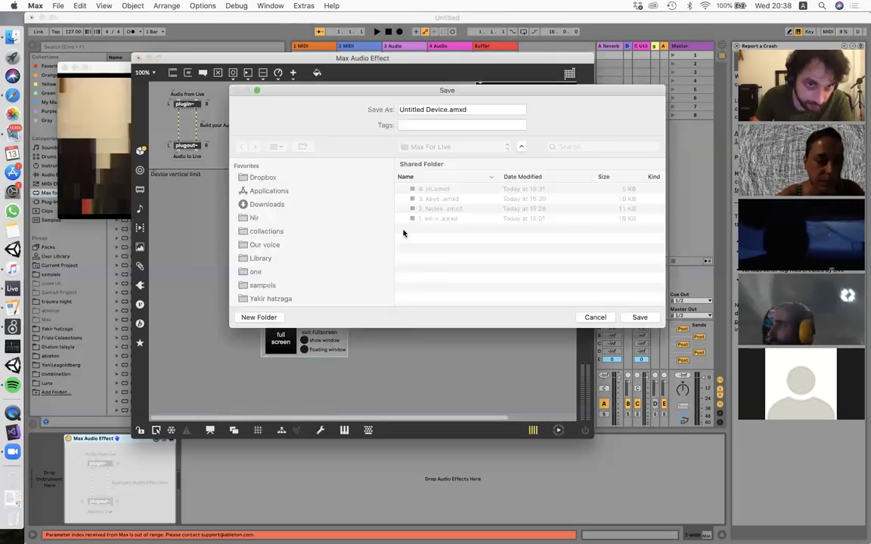
pyautogui.write('test')
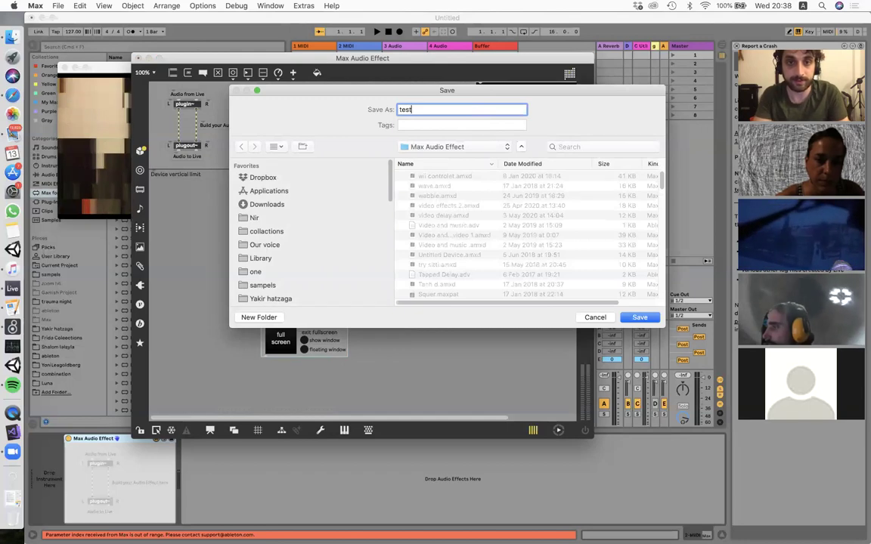
pyautogui.press('Return')
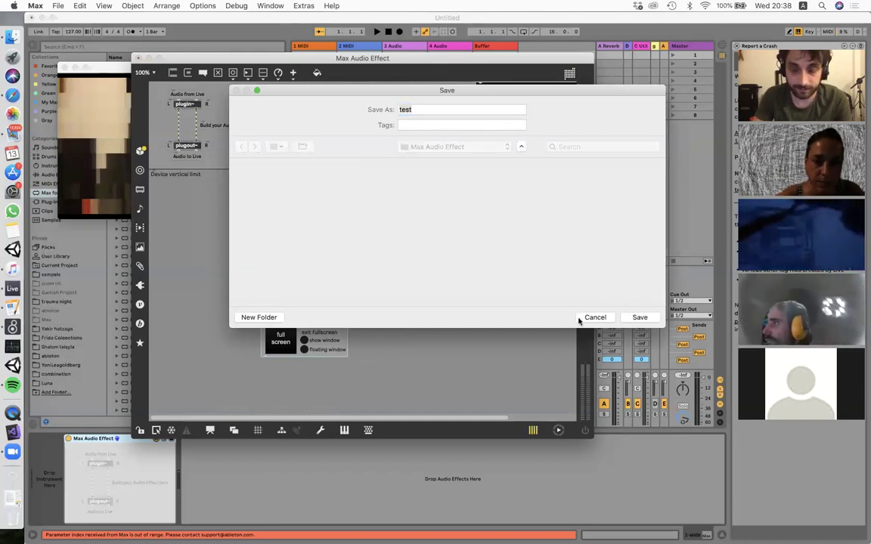
pyautogui.press('Return')
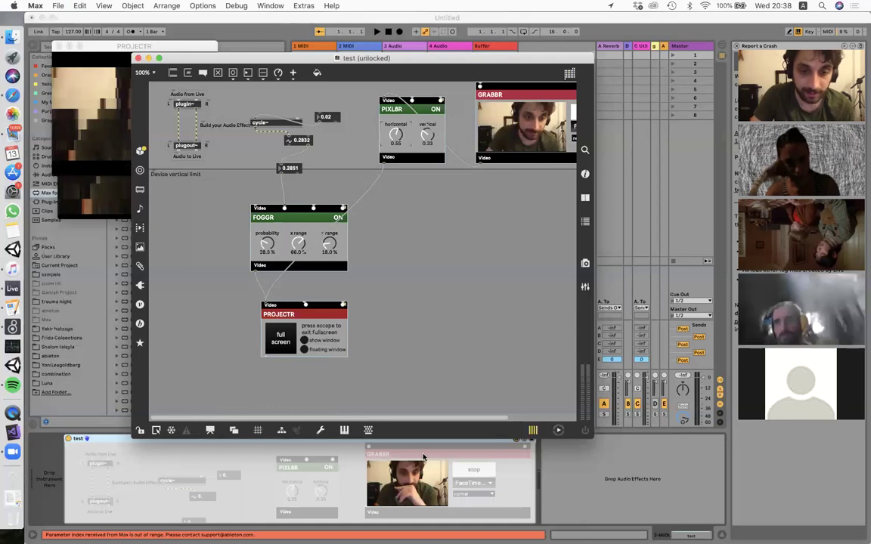
pyautogui.rightClick(427, 225)
pyautogui.press('Escape')
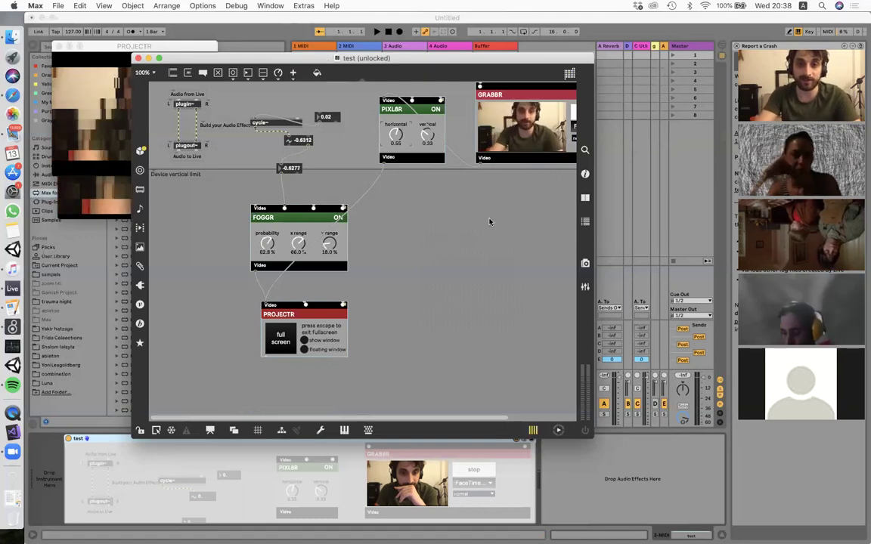
pyautogui.rightClick(400, 244)
pyautogui.click(353, 148)
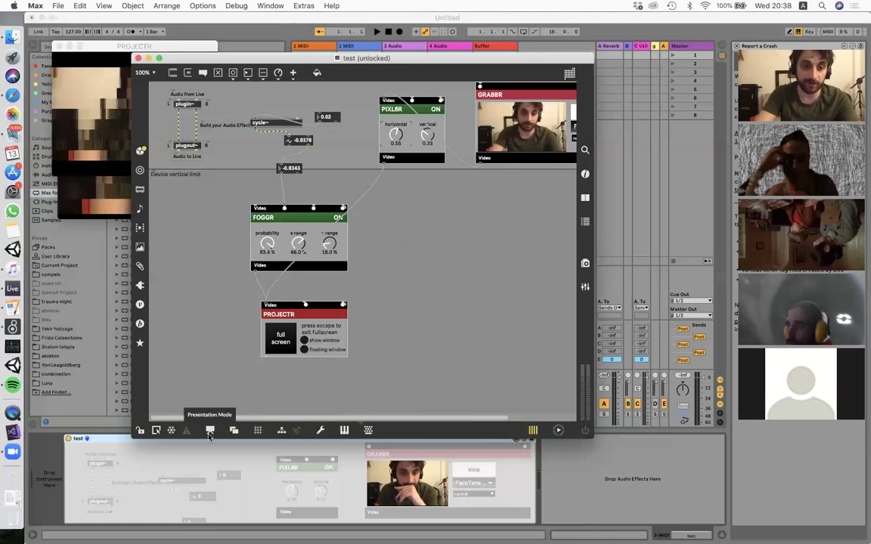
# Check the patch in presentation mode, and move and widen the patcher window before returning to patching mode.
pyautogui.click(209, 434)
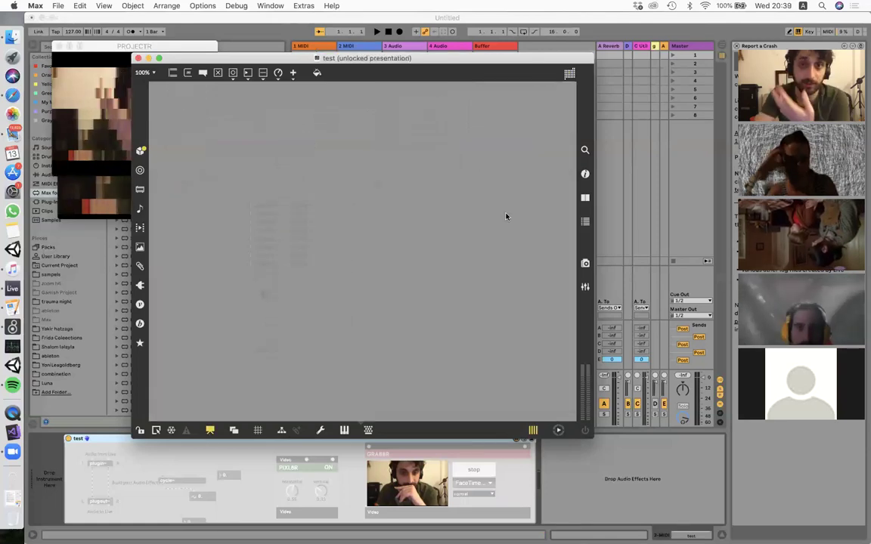
pyautogui.moveTo(381, 58); pyautogui.dragTo(313, 71)
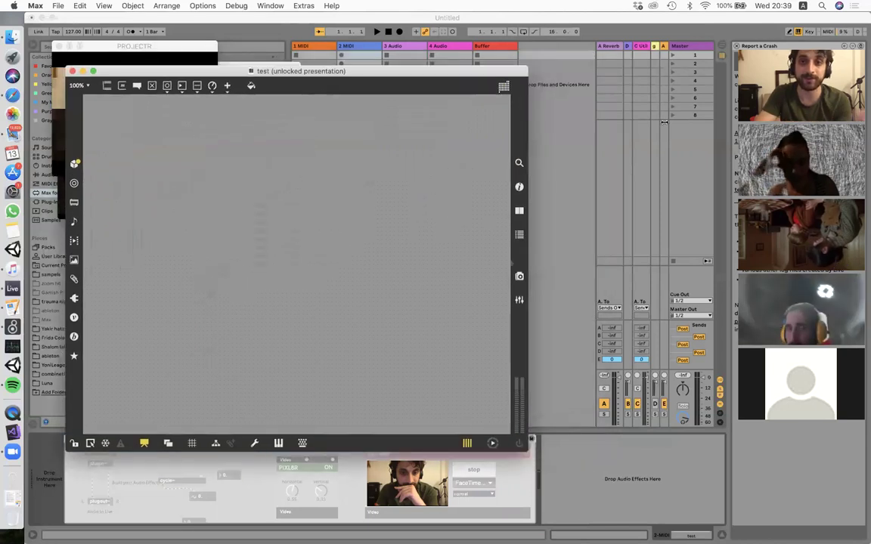
pyautogui.moveTo(664, 122); pyautogui.dragTo(686, 123)
pyautogui.click(144, 443)
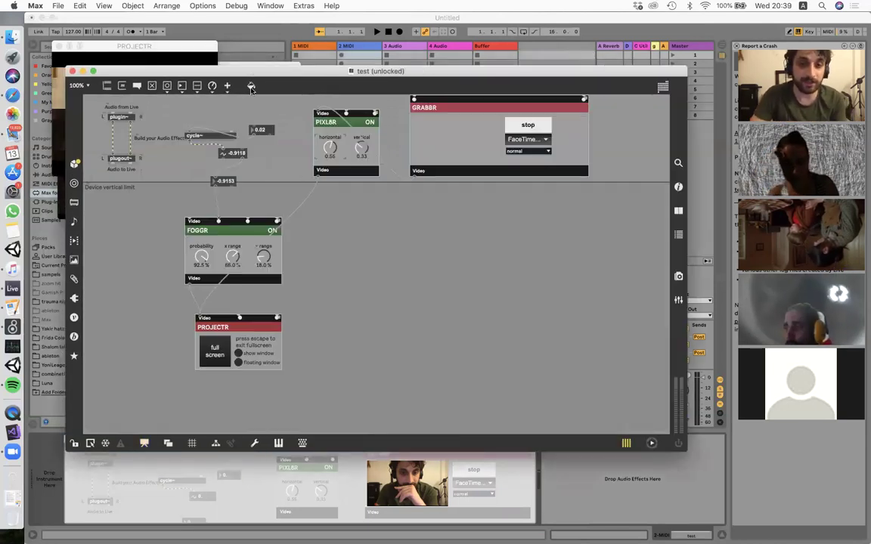
# Add the GRABBR module to the presentation and reposition it slightly in presentation mode.
pyautogui.rightClick(454, 123)
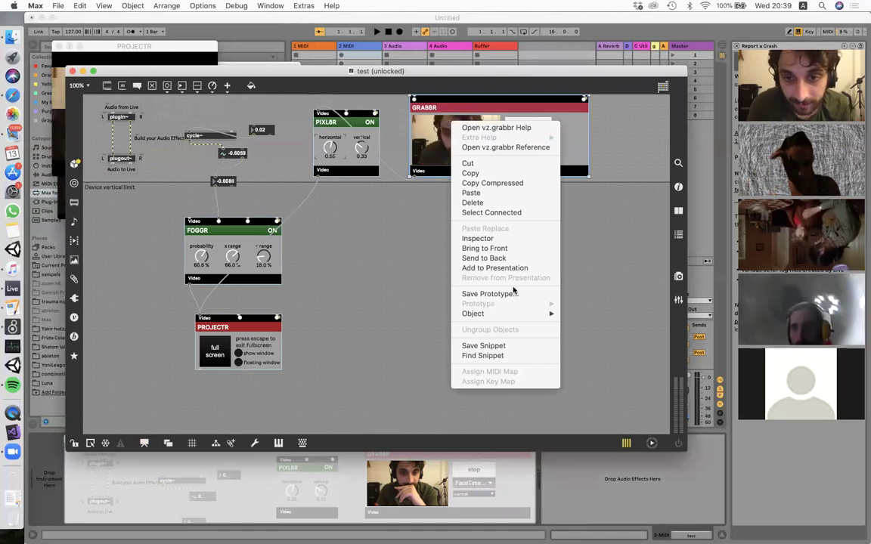
pyautogui.click(493, 268)
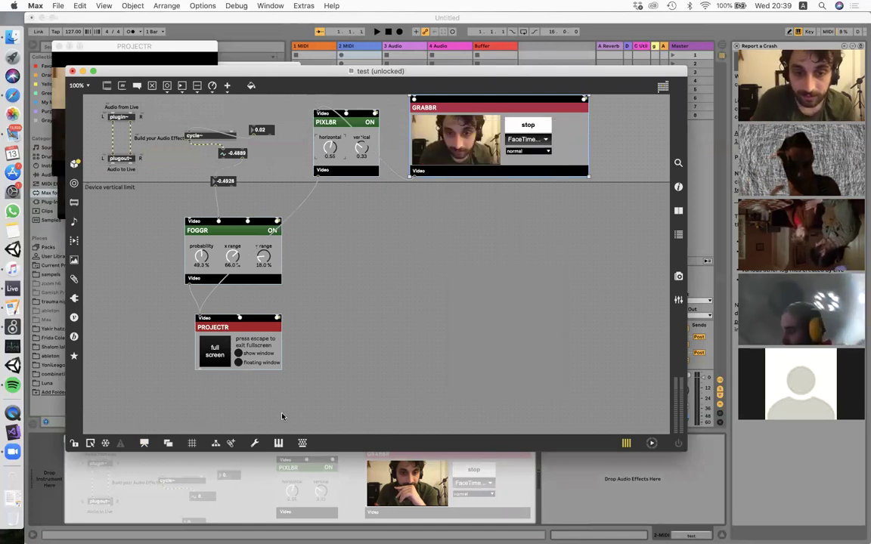
pyautogui.click(145, 443)
pyautogui.moveTo(488, 155); pyautogui.dragTo(468, 155)
pyautogui.click(145, 443)
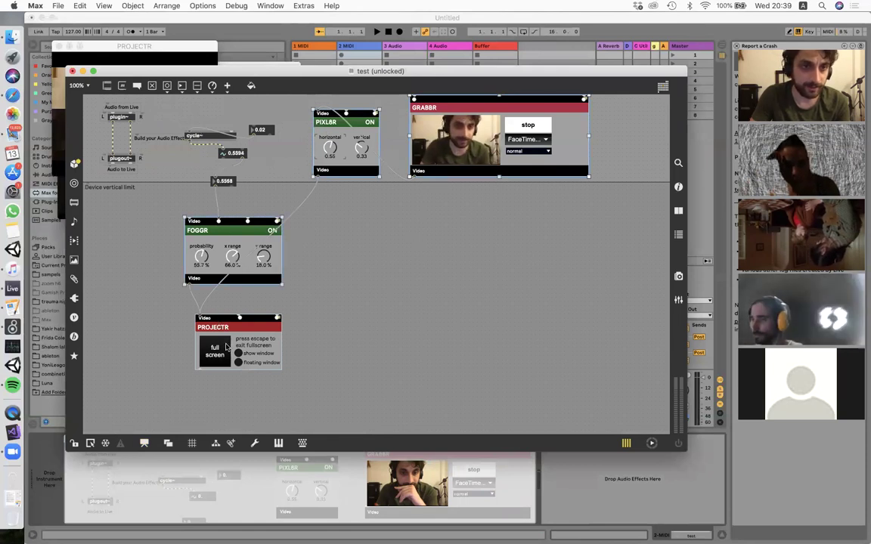
# Add PIXL8R, FOGGR and PROJECTR to the presentation together with GRABBR, and show presentation mode.
pyautogui.rightClick(230, 233)
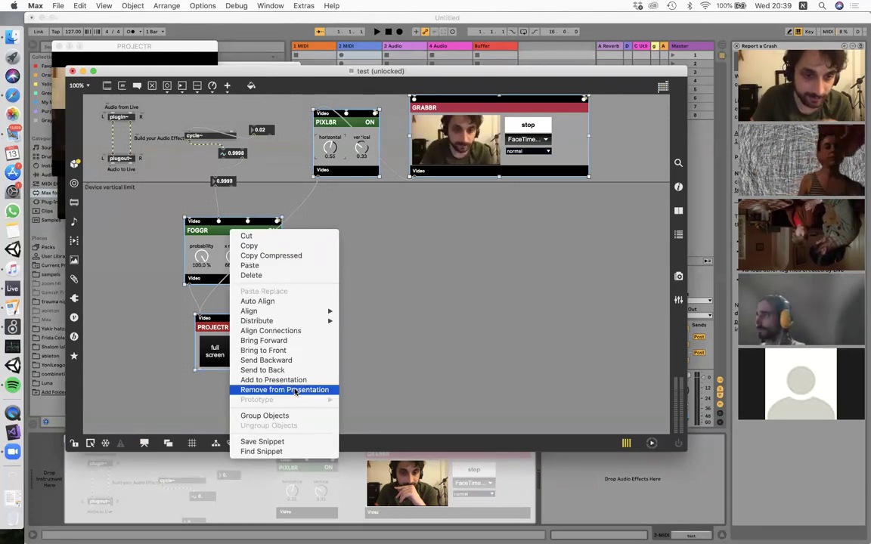
pyautogui.click(289, 382)
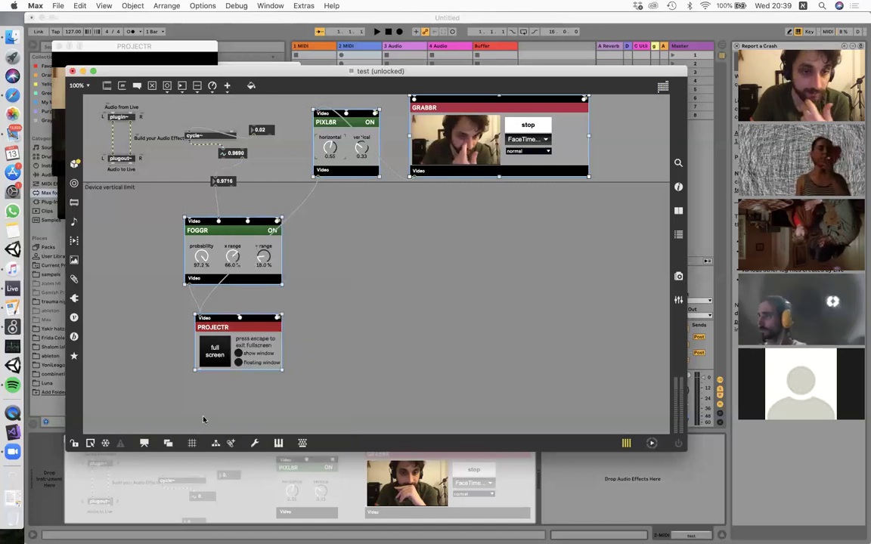
pyautogui.click(144, 443)
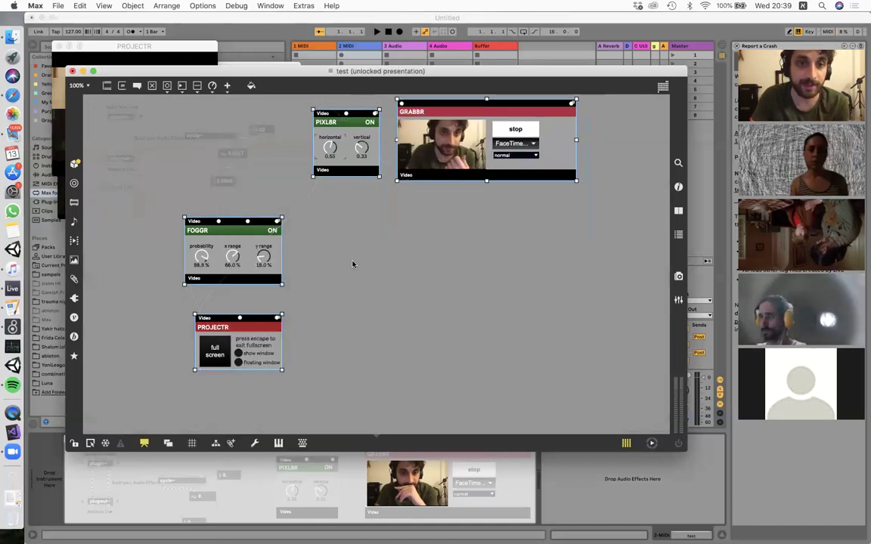
# Arrange the presentation modules in one row along the upper edge, in the order PROJECTR, FOGGR, PIXL8R, GRABBR.
pyautogui.moveTo(226, 241); pyautogui.dragTo(242, 126)
pyautogui.moveTo(398, 152); pyautogui.dragTo(443, 149)
pyautogui.moveTo(361, 141); pyautogui.dragTo(384, 136)
pyautogui.click(255, 326)
pyautogui.moveTo(227, 332); pyautogui.dragTo(125, 133)
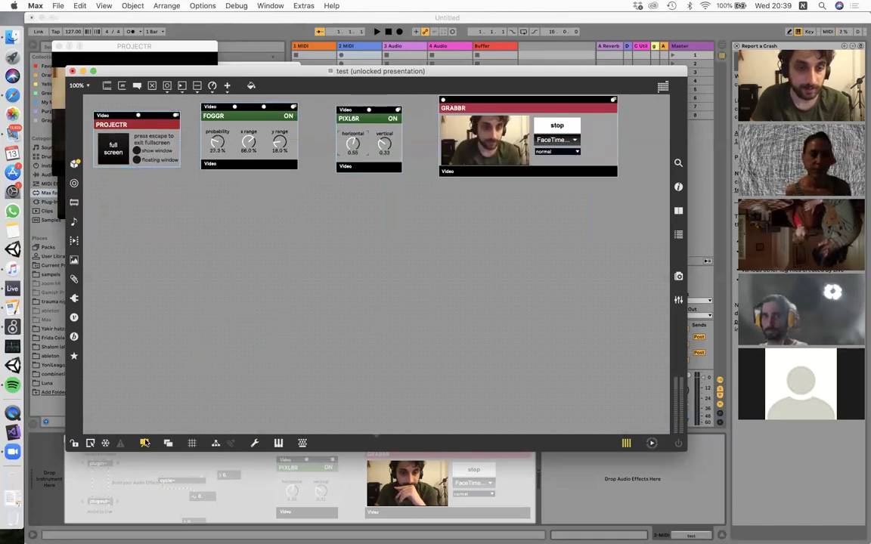
# Give the cycle~ object a frequency argument of 0.02 in patching mode and save the device.
pyautogui.press('super+alt+e')
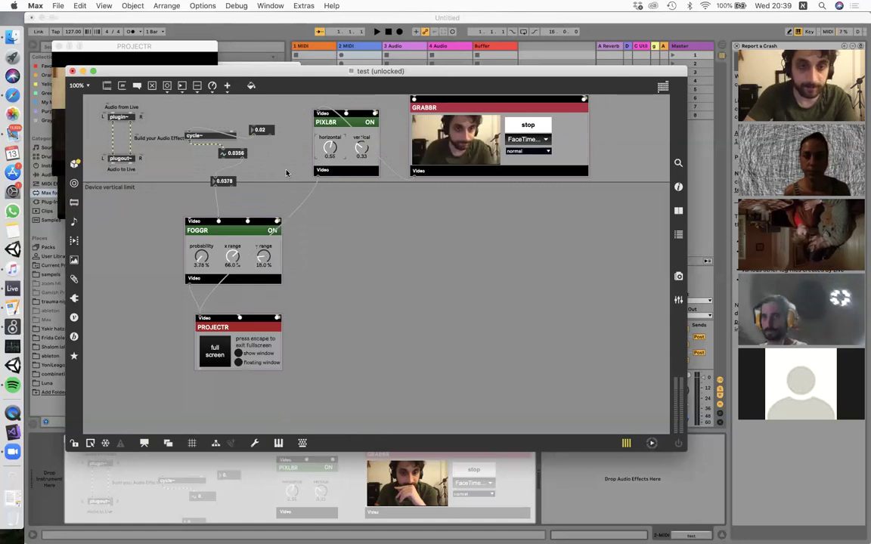
pyautogui.press('super+e')
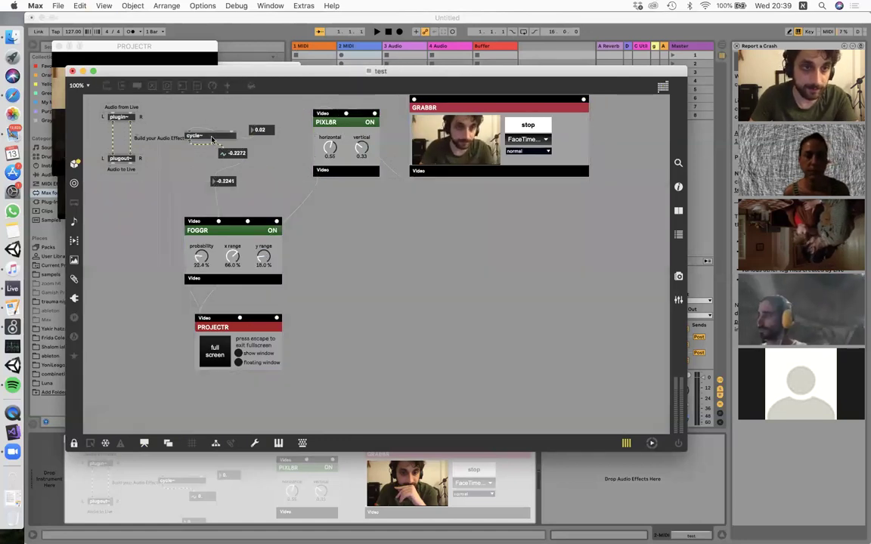
pyautogui.press('super+e')
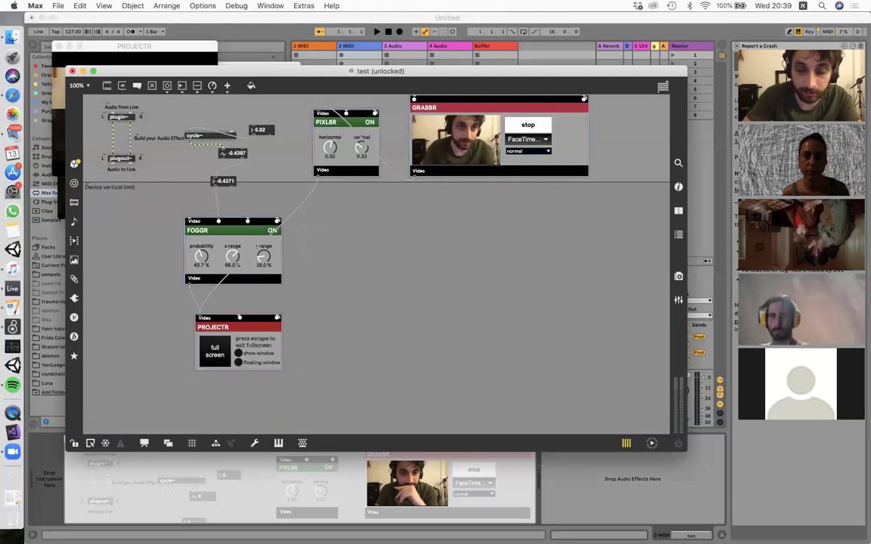
pyautogui.doubleClick(209, 135)
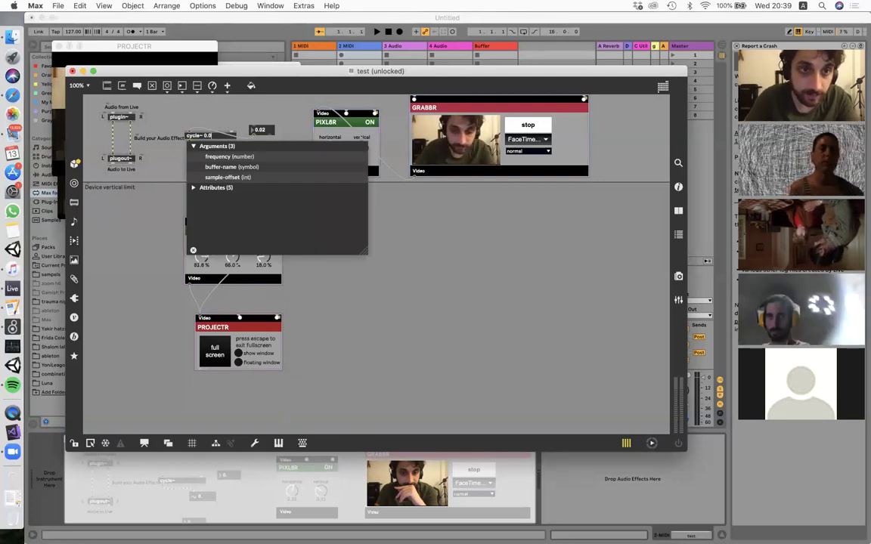
pyautogui.press('Return')
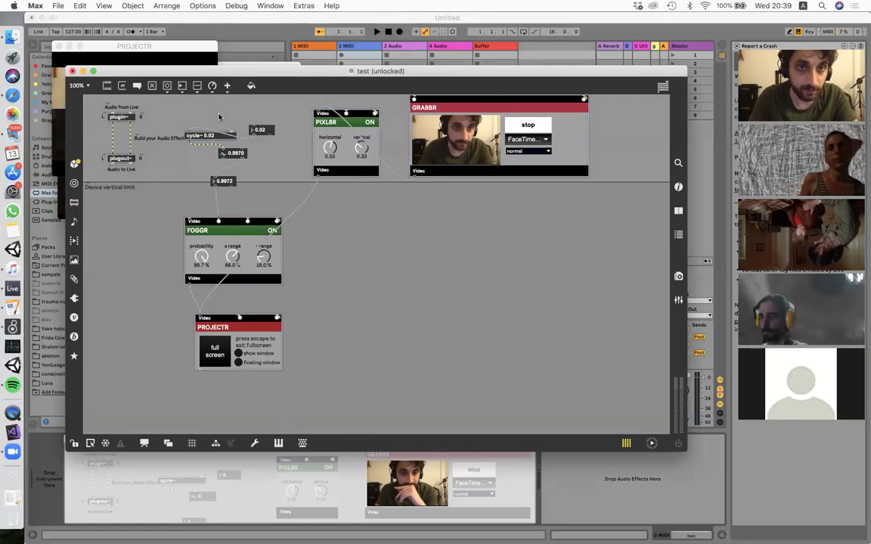
pyautogui.press('super+s')
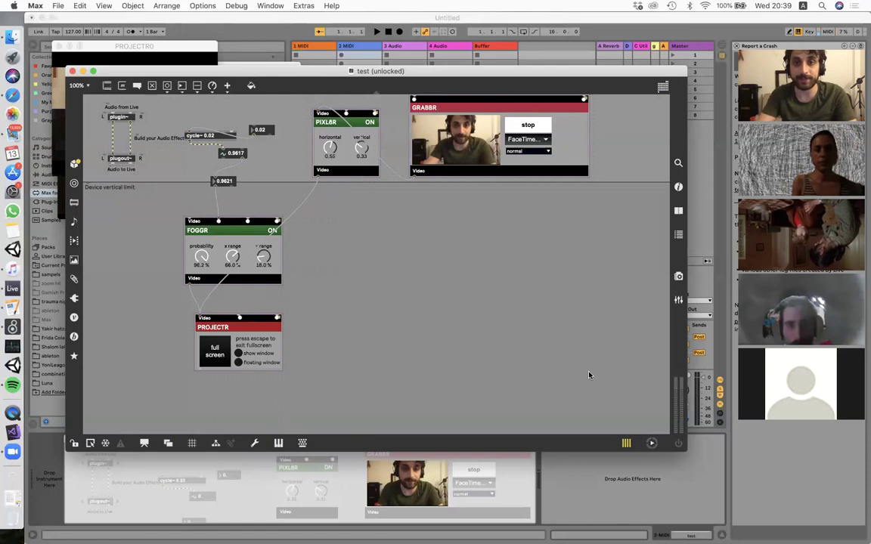
# Check the presentation layout, return to patching mode and enable Open in Presentation in the test patcher's inspector.
pyautogui.click(144, 443)
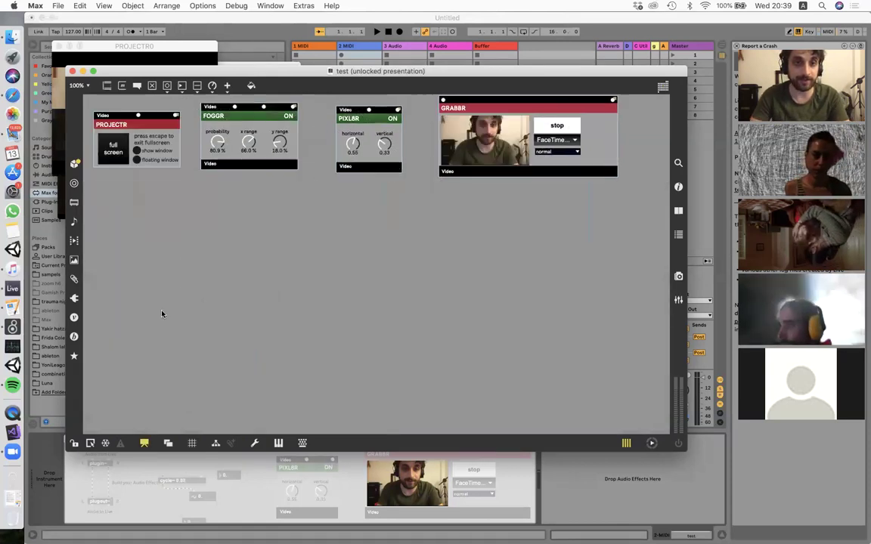
pyautogui.click(144, 443)
pyautogui.rightClick(419, 290)
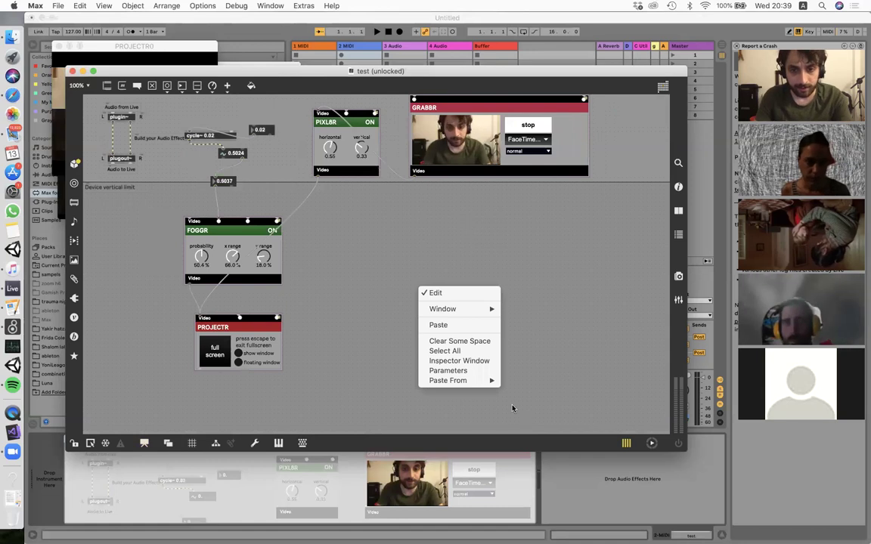
pyautogui.click(484, 362)
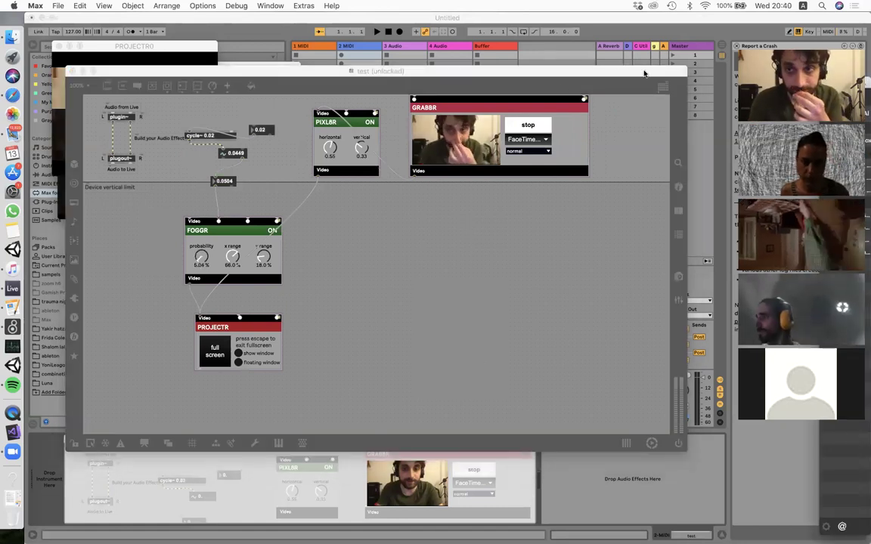
pyautogui.moveTo(642, 72); pyautogui.dragTo(560, 89)
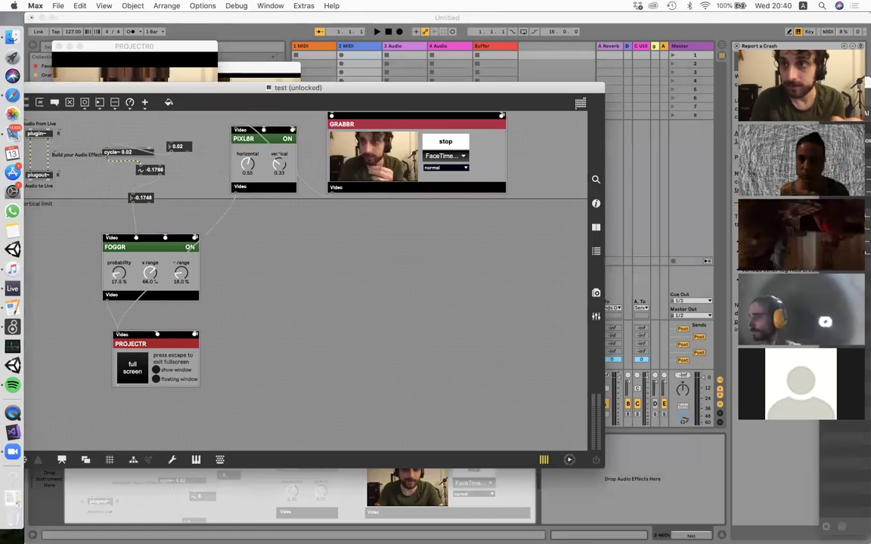
pyautogui.click(850, 59)
pyautogui.moveTo(870, 85); pyautogui.dragTo(358, 88)
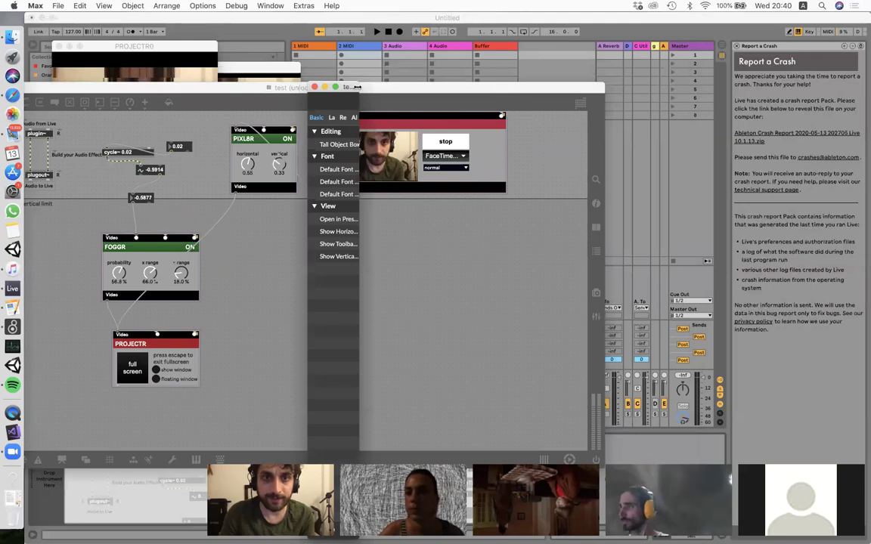
pyautogui.moveTo(440, 90); pyautogui.dragTo(517, 88)
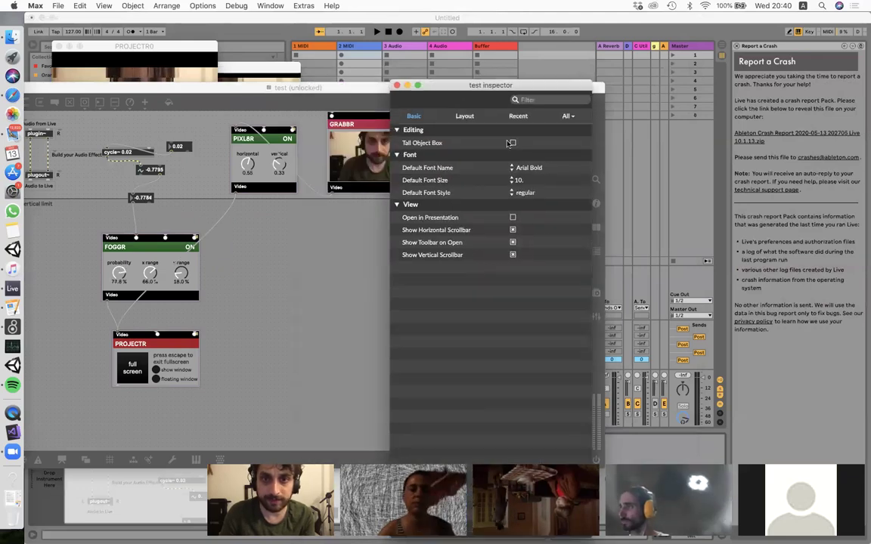
pyautogui.click(513, 219)
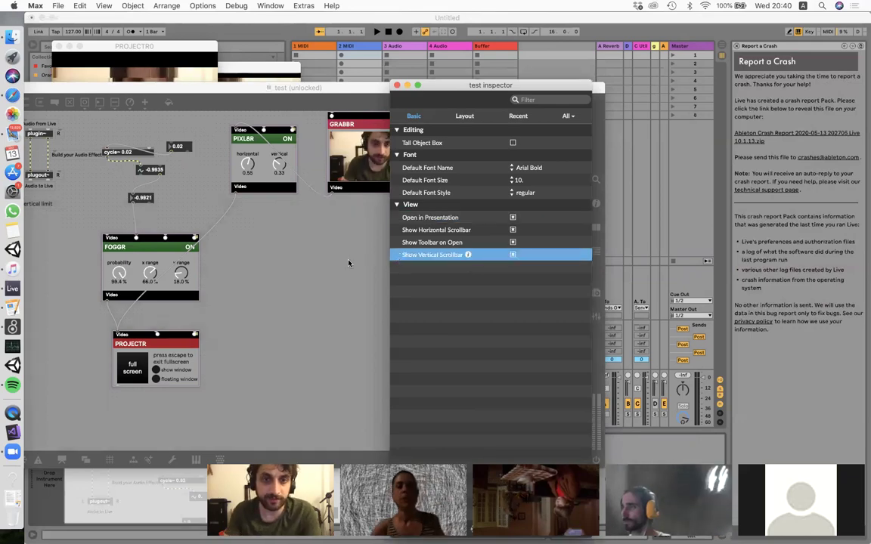
# Save the test device and close its editor window.
pyautogui.click(325, 256)
pyautogui.press('super+s')
pyautogui.moveTo(418, 88); pyautogui.dragTo(594, 94)
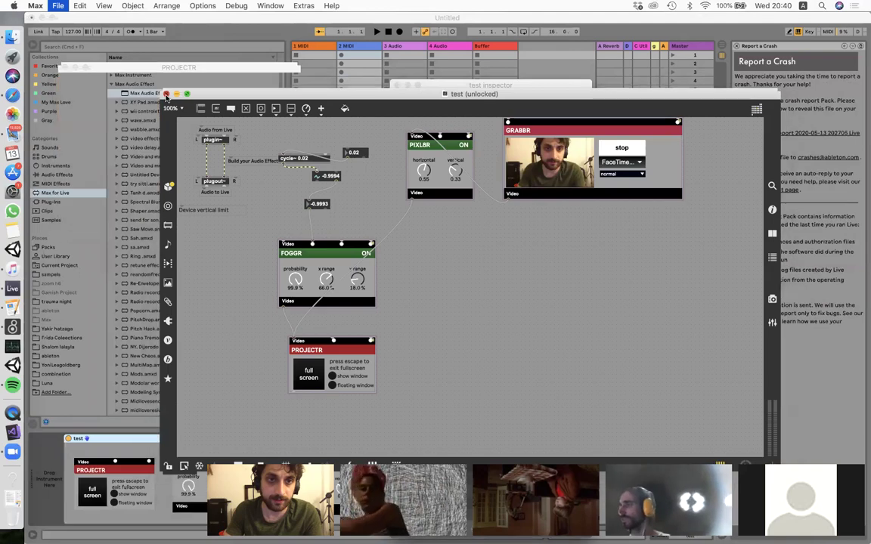
pyautogui.click(167, 95)
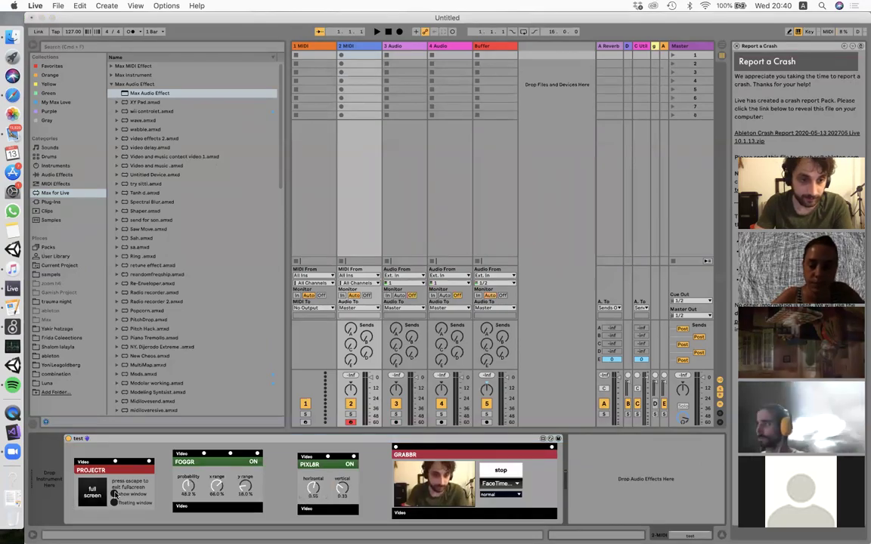
# Show PROJECTR's output window from the device in Live and set PIXL8R's horizontal and vertical amounts to 1.00.
pyautogui.click(114, 493)
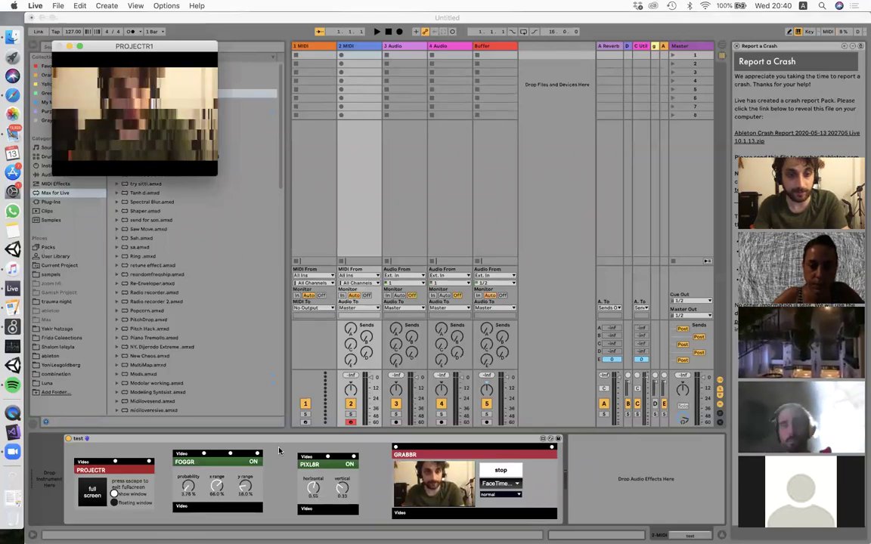
pyautogui.click(309, 476)
pyautogui.moveTo(240, 19); pyautogui.dragTo(466, 16)
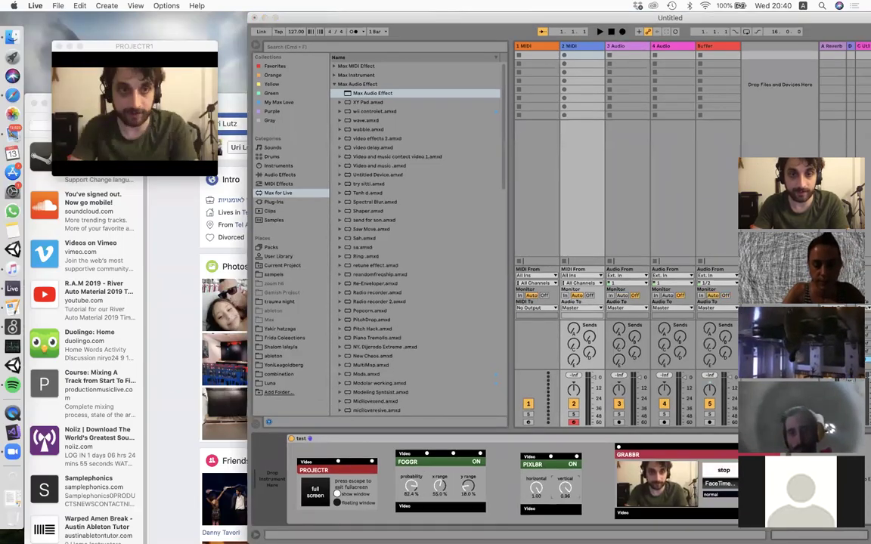
pyautogui.moveTo(699, 17); pyautogui.dragTo(466, 21)
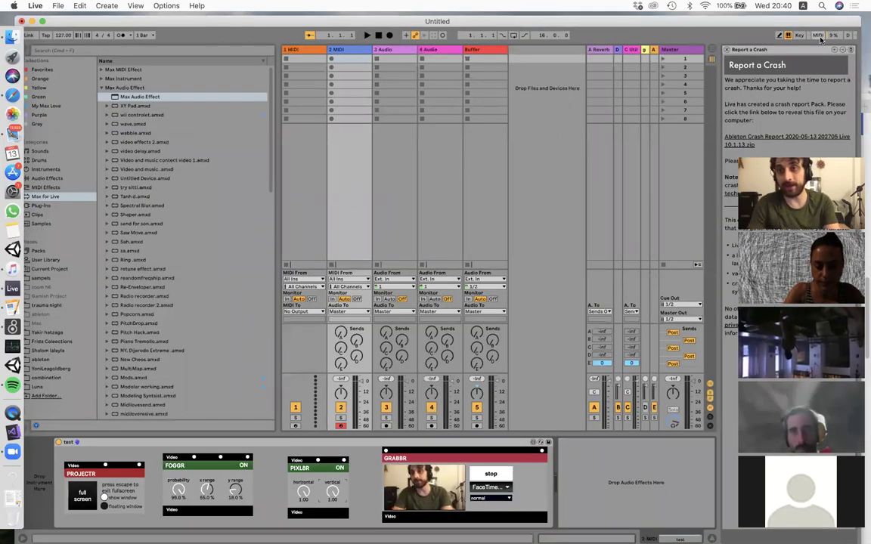
# Map PIXL8R's horizontal control to MIDI CC 53, uncover the PROJECTR output window and set PIXL8R's vertical amount to 0.85.
pyautogui.click(818, 35)
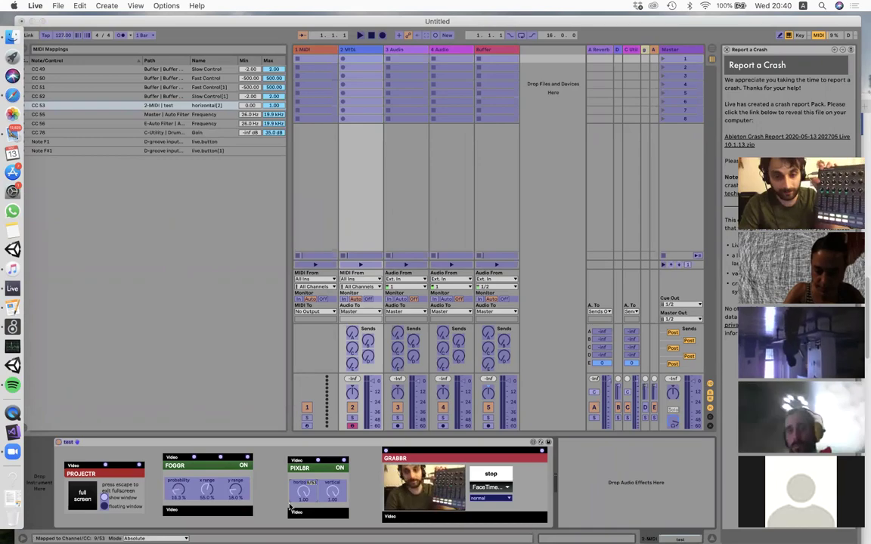
pyautogui.click(820, 36)
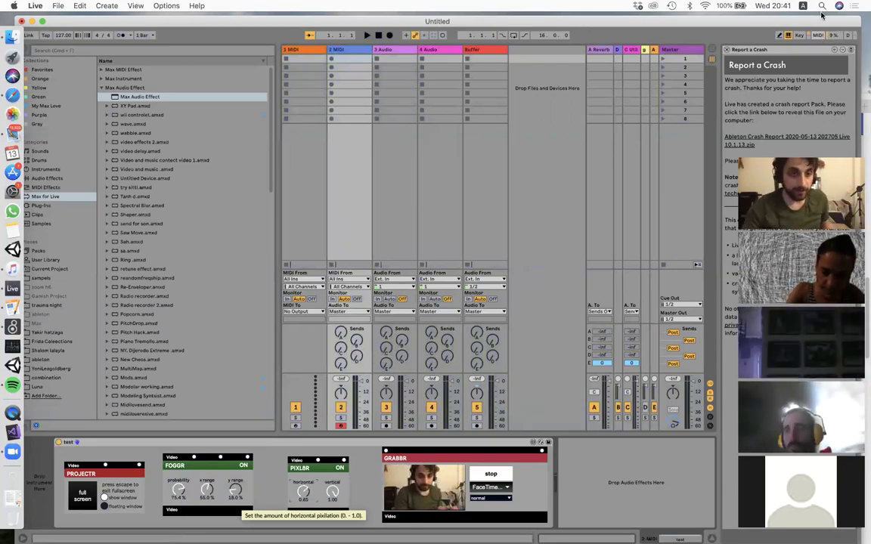
pyautogui.moveTo(265, 22); pyautogui.dragTo(563, 18)
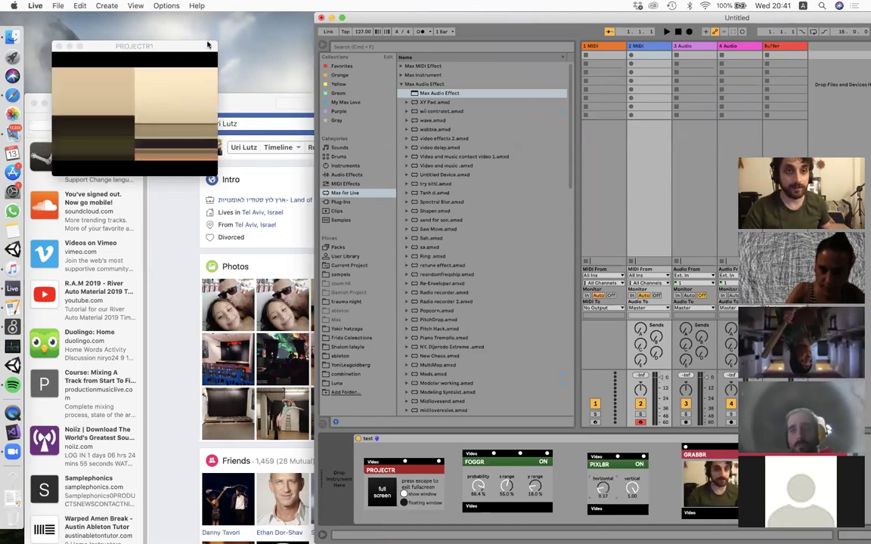
pyautogui.moveTo(183, 54); pyautogui.dragTo(274, 49)
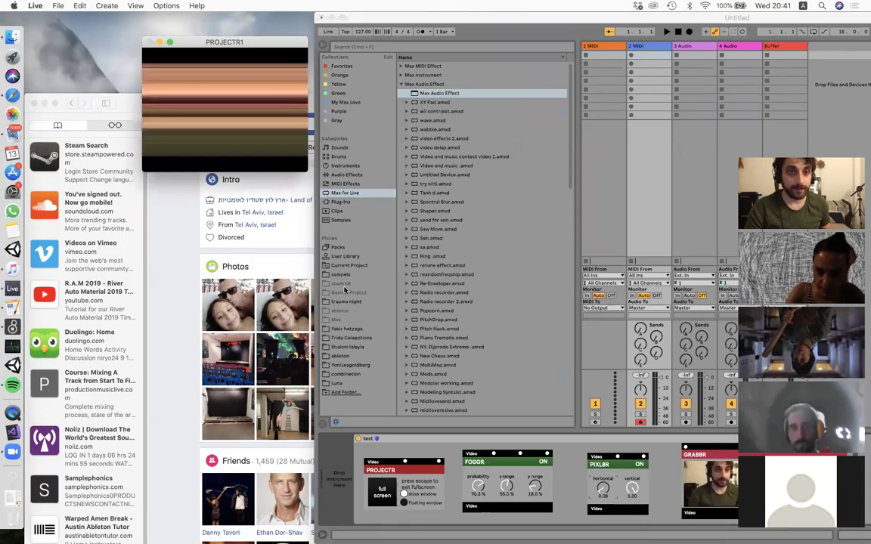
pyautogui.click(632, 488)
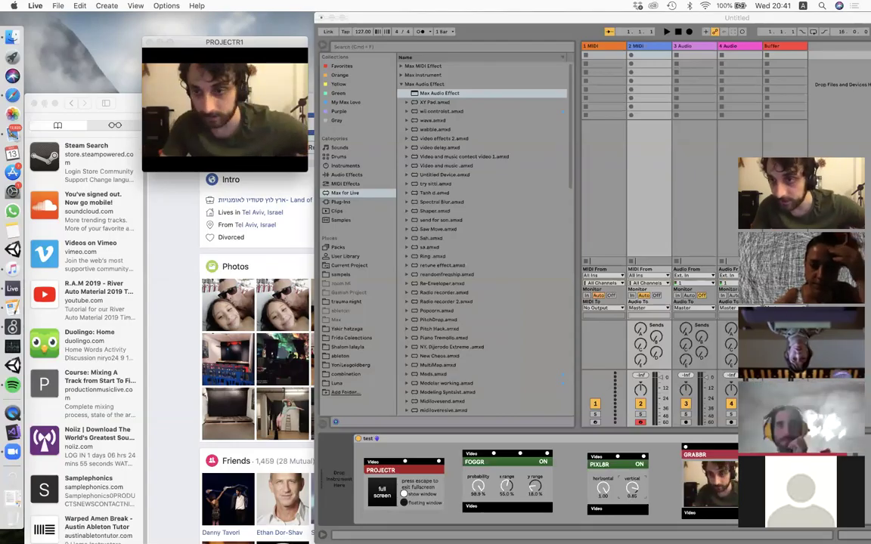
# Open the test device in the Max editor to view its presentation, close it and bring the Live set back into view.
pyautogui.moveTo(810, 149); pyautogui.dragTo(799, 34)
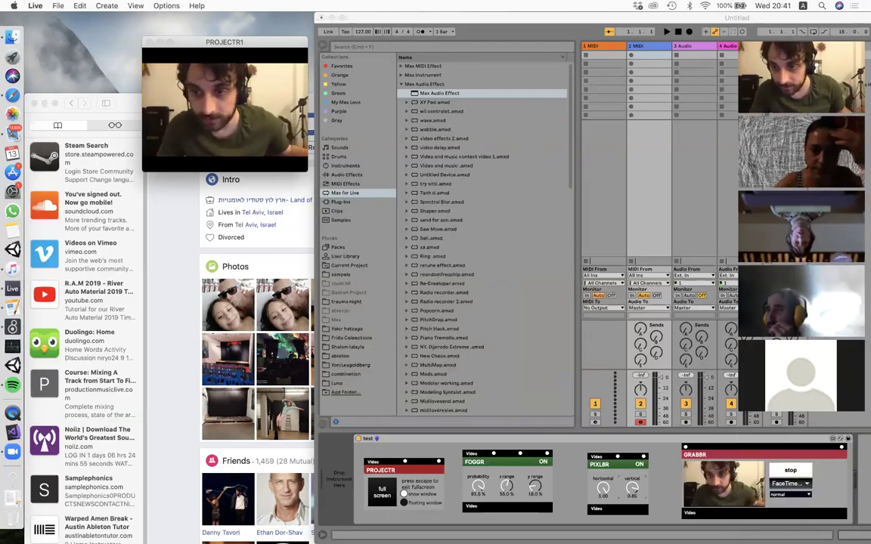
pyautogui.click(832, 455)
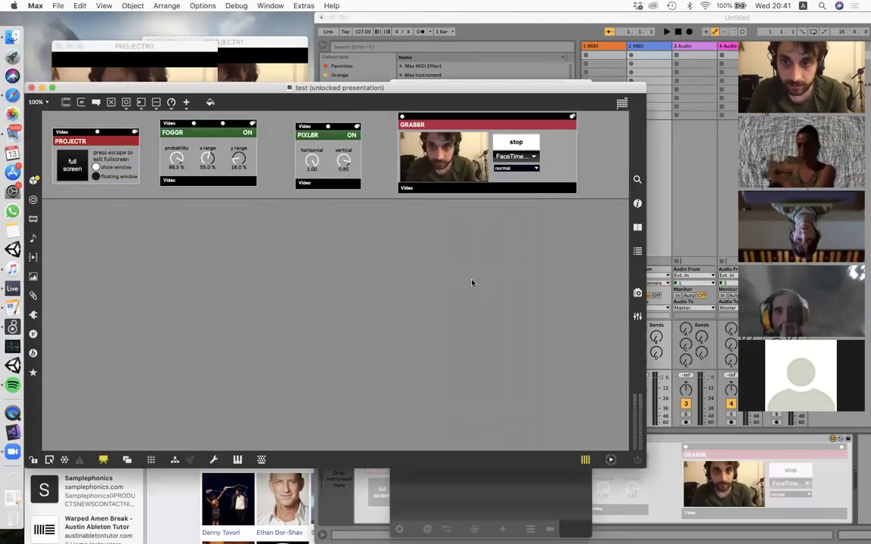
pyautogui.click(31, 88)
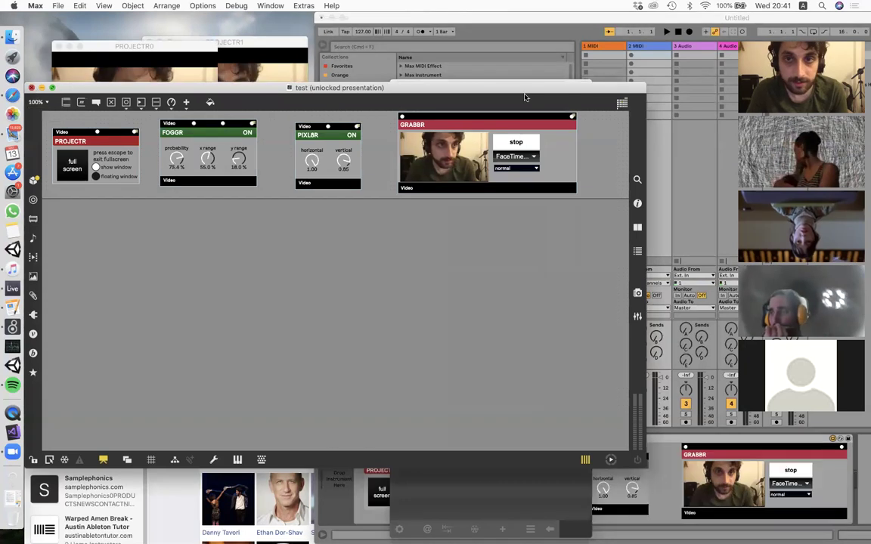
pyautogui.click(580, 18)
pyautogui.doubleClick(395, 14)
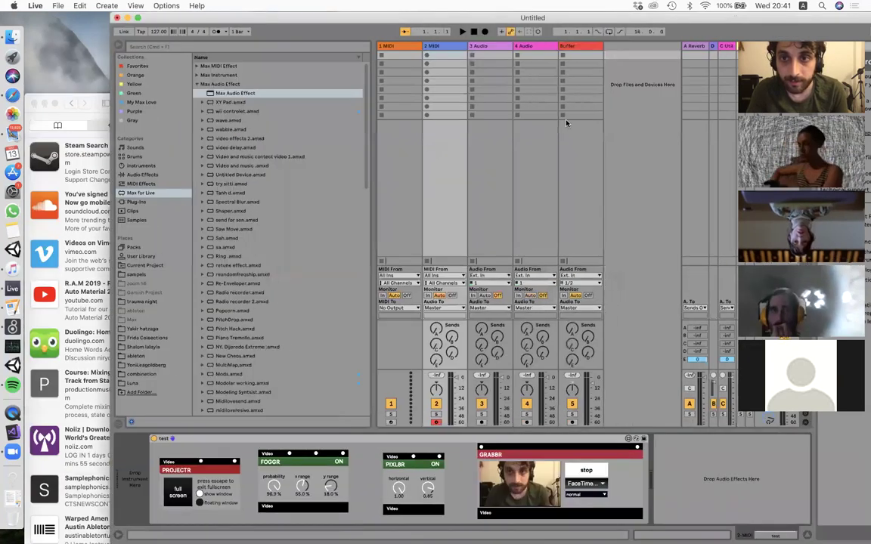
pyautogui.moveTo(653, 20); pyautogui.dragTo(583, 23)
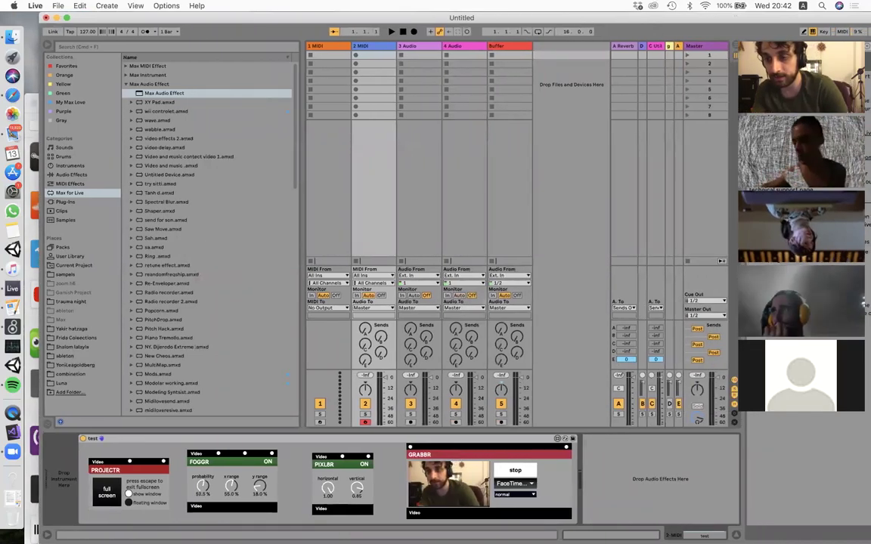
# In Finder, go to the Max subfolder of the Max lesson folder and open the patch 2. Noets.maxpat.
pyautogui.click(6, 33)
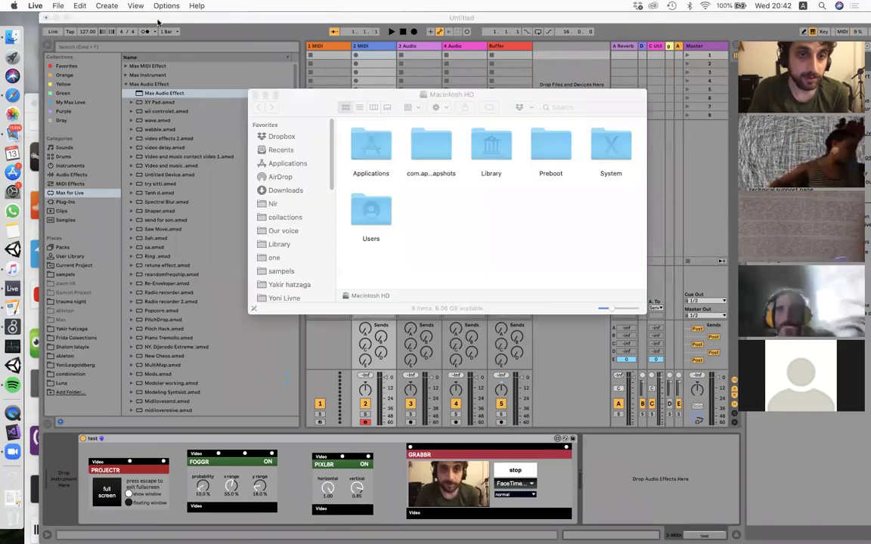
pyautogui.moveTo(106, 17); pyautogui.dragTo(258, 34)
pyautogui.click(181, 43)
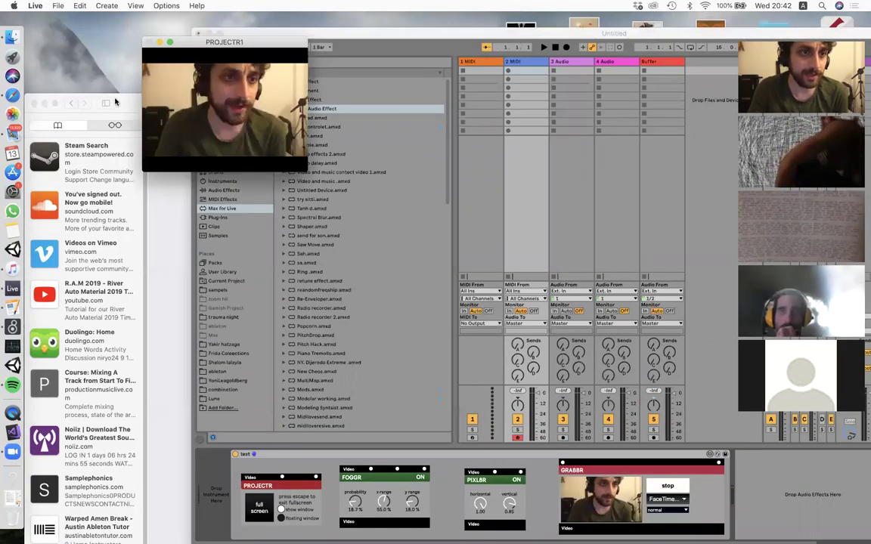
pyautogui.click(116, 101)
pyautogui.click(12, 36)
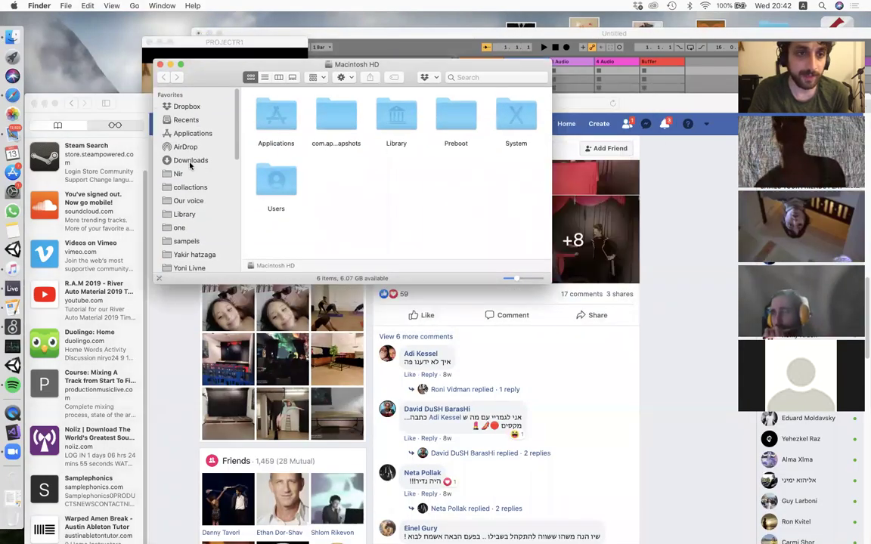
pyautogui.click(168, 172)
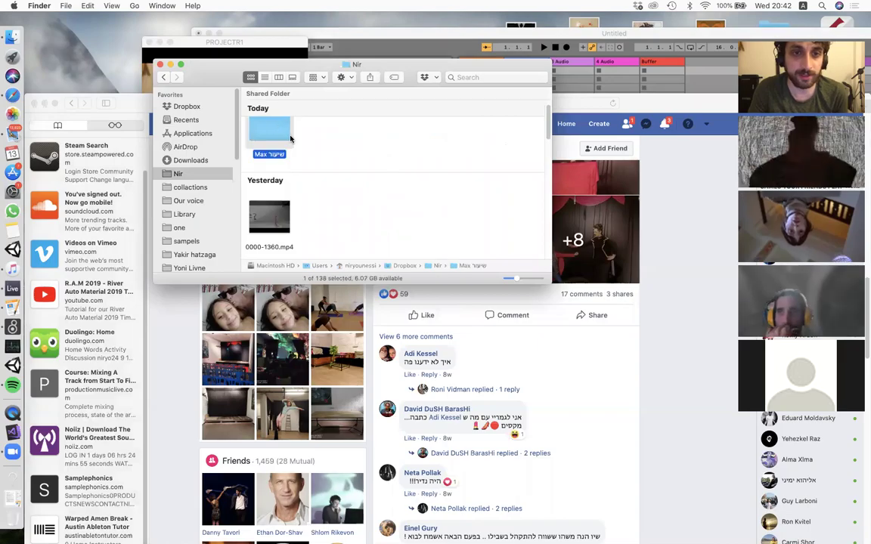
pyautogui.doubleClick(273, 126)
pyautogui.doubleClick(256, 133)
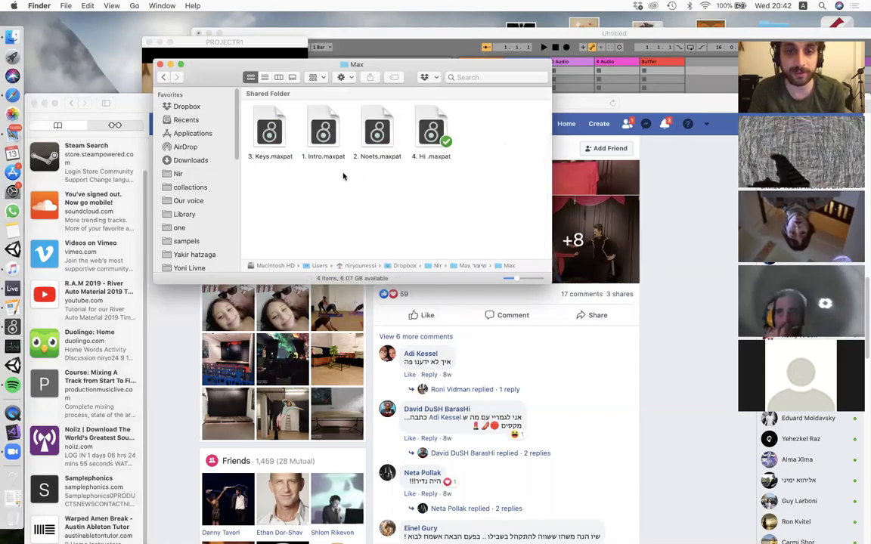
pyautogui.click(385, 135)
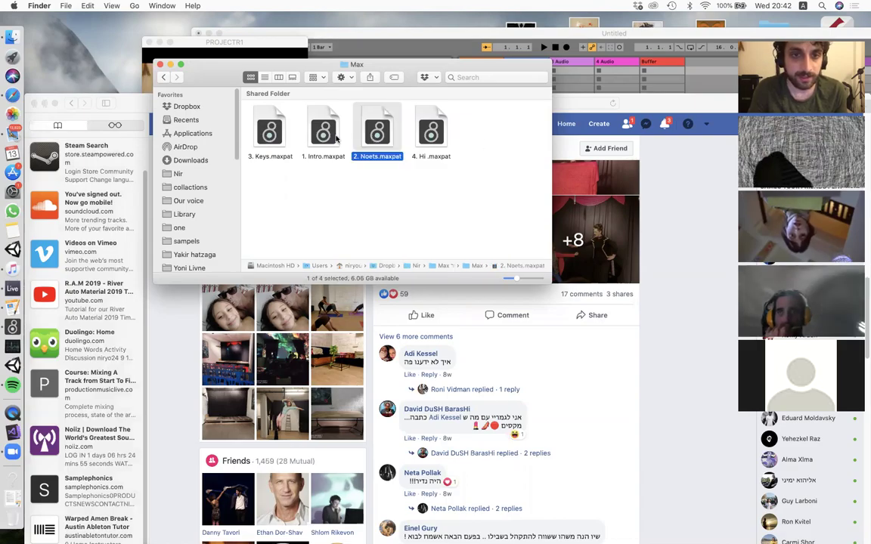
pyautogui.doubleClick(379, 134)
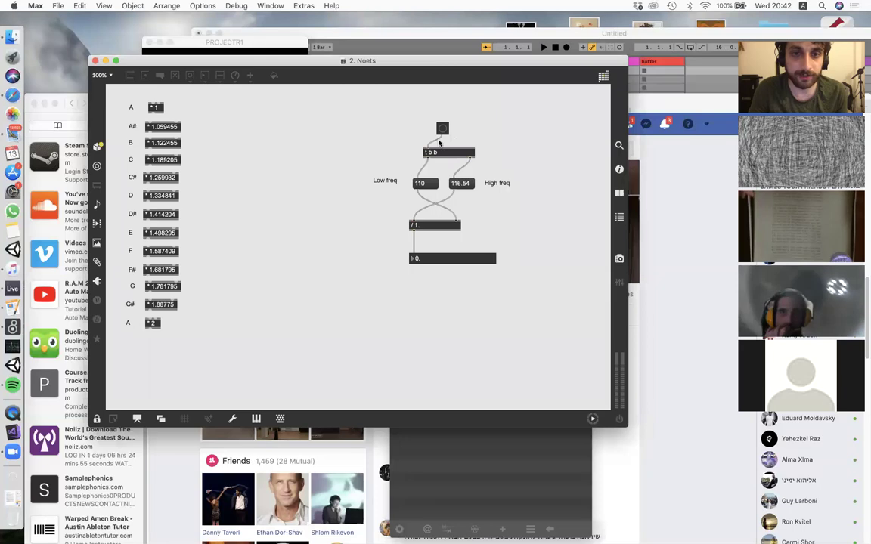
# Unlock the 2. Noets patch and move the * 1, * 1.189205 and * 1.414204 objects into a row beside the note list.
pyautogui.press('super+e')
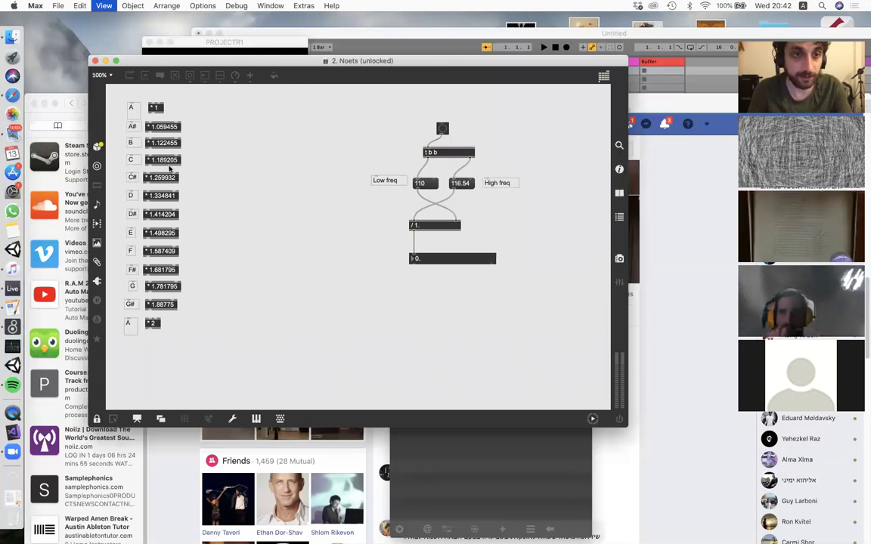
pyautogui.moveTo(152, 159); pyautogui.dragTo(225, 165)
pyautogui.moveTo(153, 214); pyautogui.dragTo(278, 168)
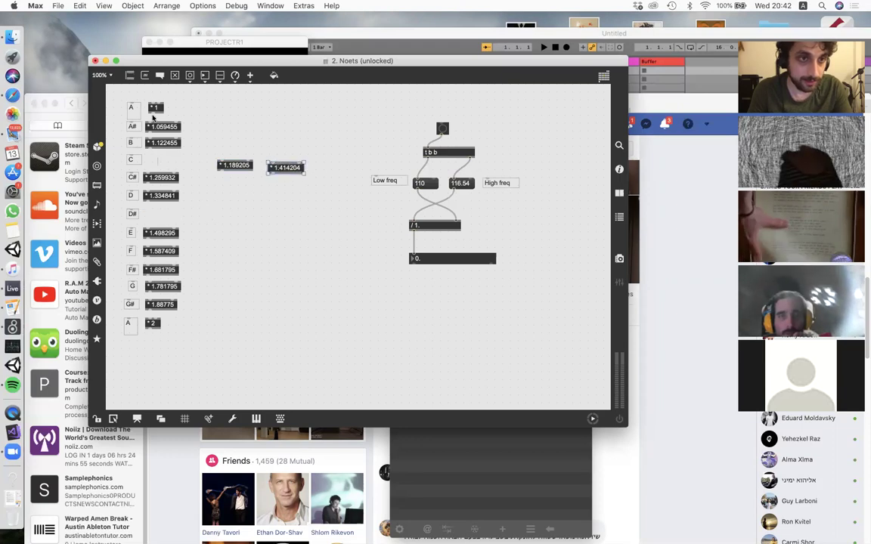
pyautogui.moveTo(155, 107); pyautogui.dragTo(175, 145)
pyautogui.moveTo(272, 170); pyautogui.dragTo(324, 148)
# Create a new cycle~ object near the row of multiplier objects.
pyautogui.press('c')
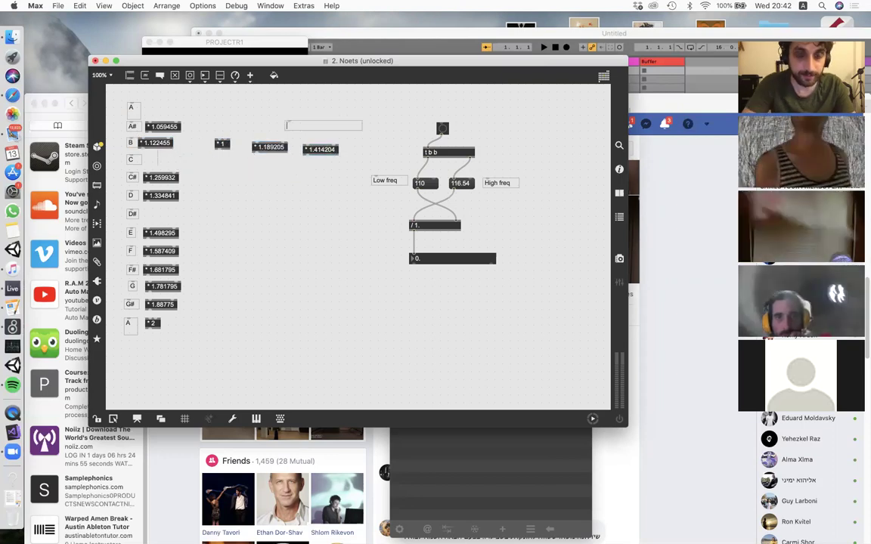
pyautogui.click(317, 130)
pyautogui.press('BackSpace')
pyautogui.write('n')
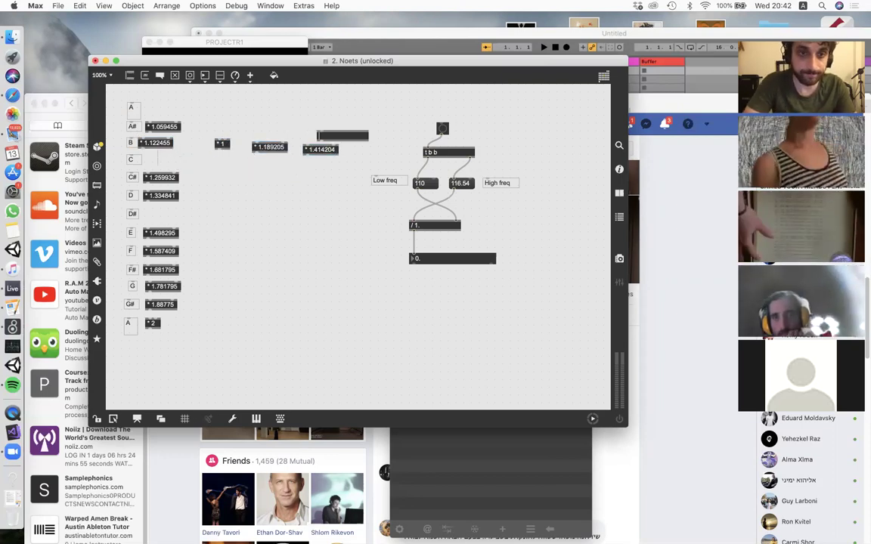
pyautogui.write('nc')
pyautogui.press('BackSpace')
pyautogui.press('BackSpace')
pyautogui.write('cycle~')
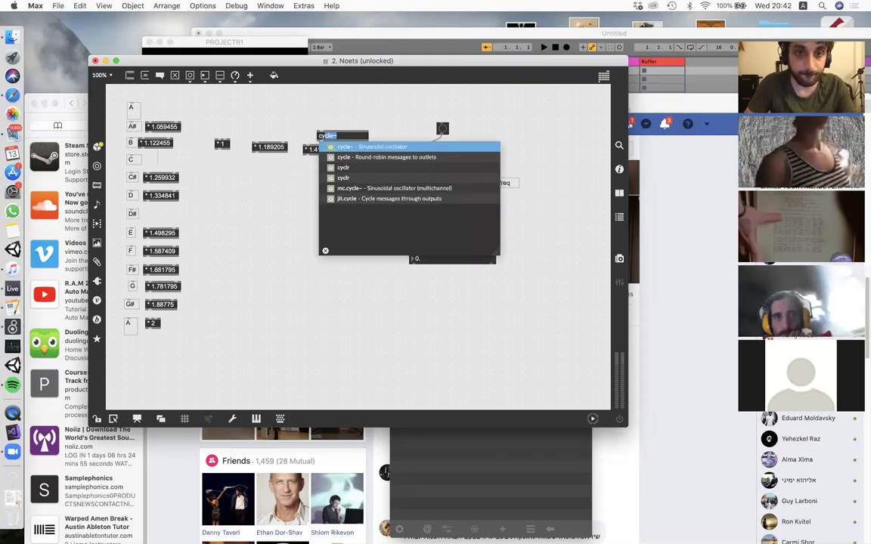
pyautogui.press('Return')
# Duplicate the cycle~ object twice, arrange the three below the multiplier row and connect each multiplier to its own cycle~.
pyautogui.moveTo(343, 134); pyautogui.dragTo(295, 184)
pyautogui.press('super+d')
pyautogui.press('super+d')
pyautogui.moveTo(205, 181)
pyautogui.mouseDown()
pyautogui.moveTo(216, 166)
pyautogui.moveTo(205, 173)
pyautogui.mouseUp()
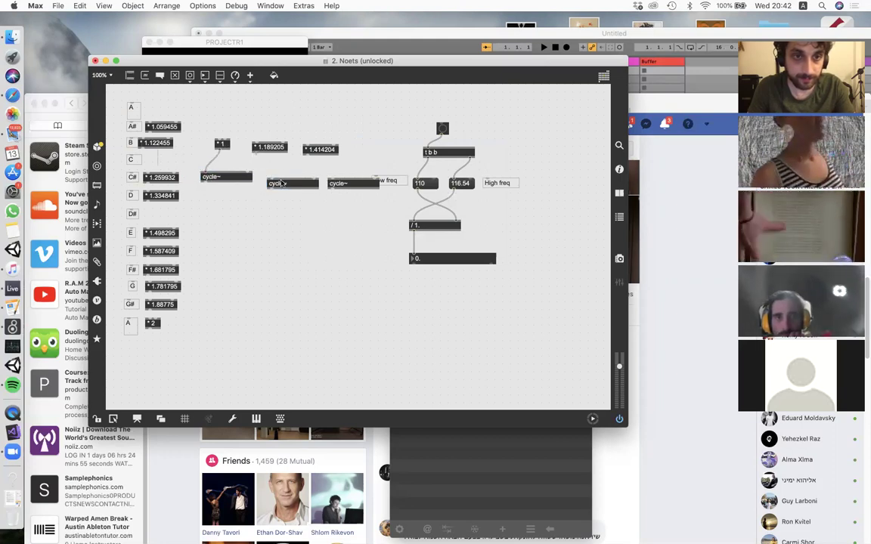
pyautogui.moveTo(256, 153); pyautogui.dragTo(269, 180)
# Add a floating-point number box feeding all three multipliers, and move the frequency-ratio objects aside to free space.
pyautogui.press('f')
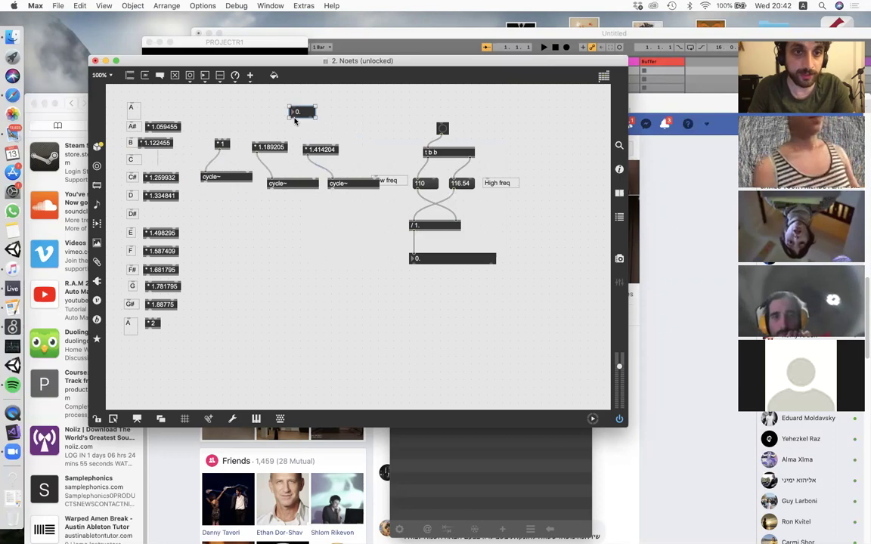
pyautogui.moveTo(213, 133); pyautogui.dragTo(219, 140)
pyautogui.moveTo(294, 118); pyautogui.dragTo(258, 140)
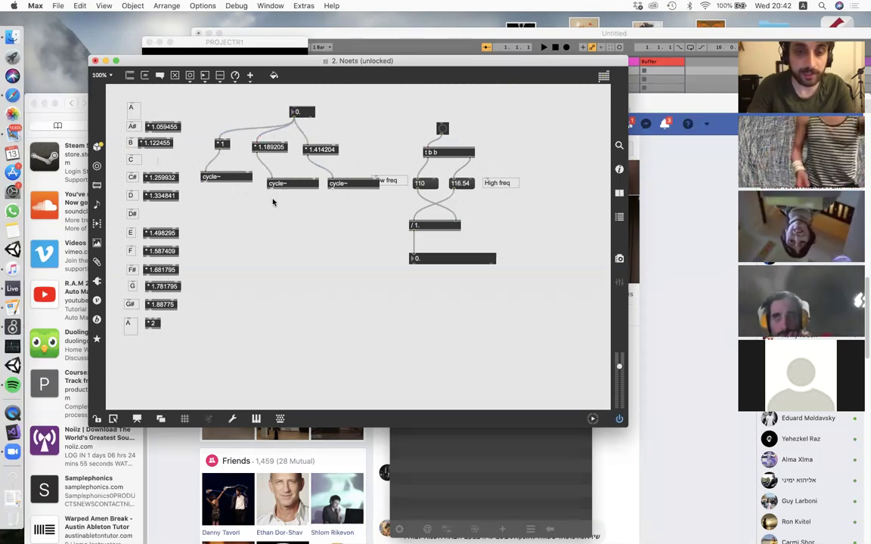
pyautogui.moveTo(399, 141); pyautogui.dragTo(502, 266)
# Create three gain~ sliders below the cycle~ objects and connect each cycle~ to its own slider.
pyautogui.doubleClick(243, 280)
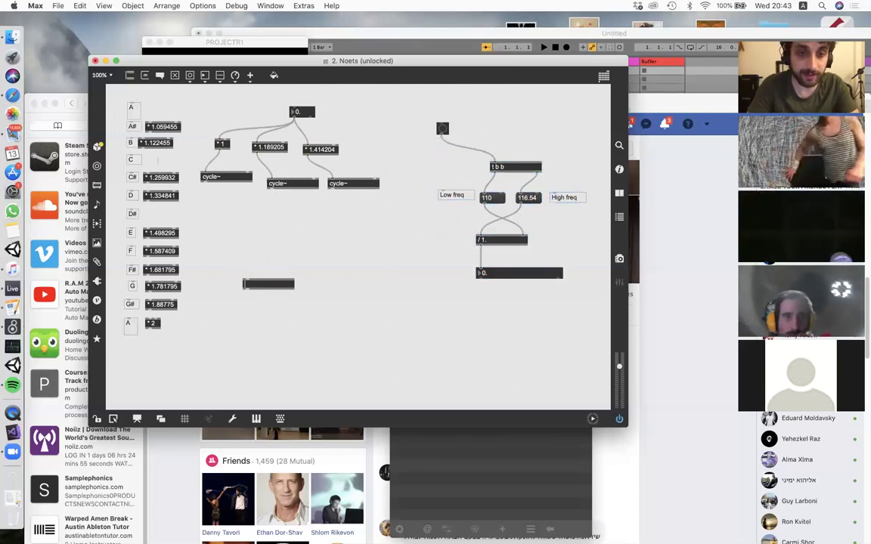
pyautogui.write('gain~')
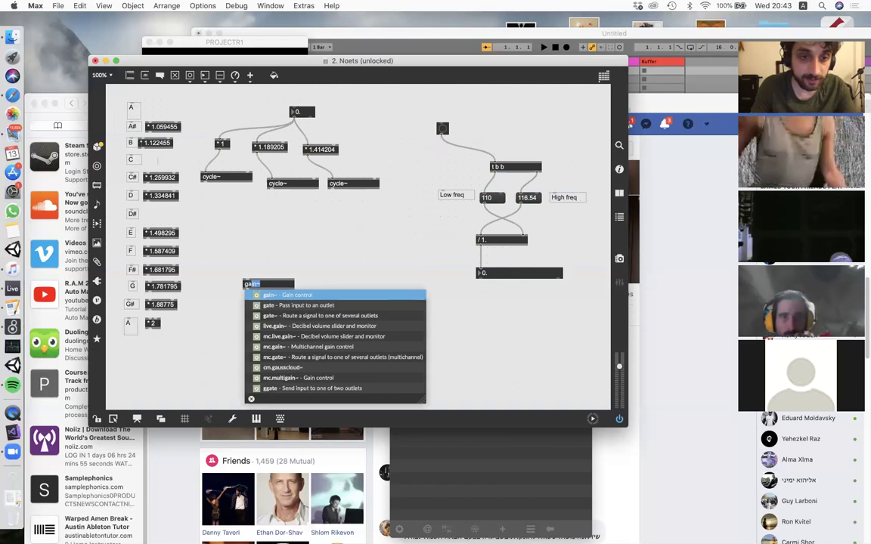
pyautogui.press('Return')
pyautogui.moveTo(248, 305); pyautogui.dragTo(321, 245)
pyautogui.press('super+d')
pyautogui.press('super+d')
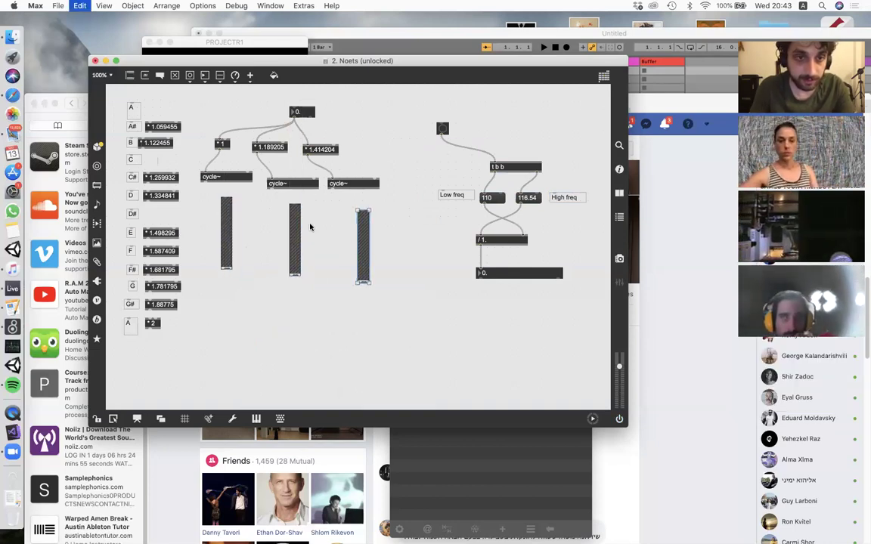
pyautogui.moveTo(203, 181); pyautogui.dragTo(361, 212)
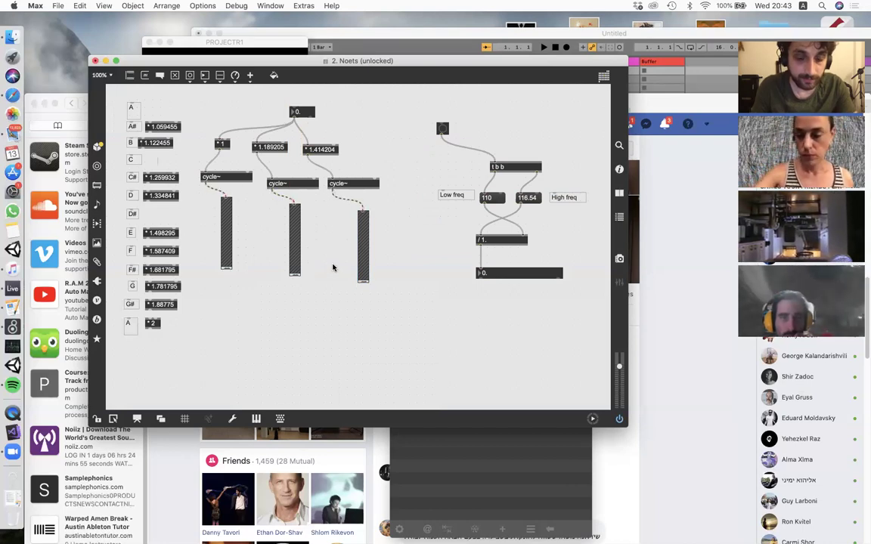
# Create an ezdac~ object below the sliders and connect all three gain~ outputs to both of its inlets.
pyautogui.write('nezdac~')
pyautogui.press('Return')
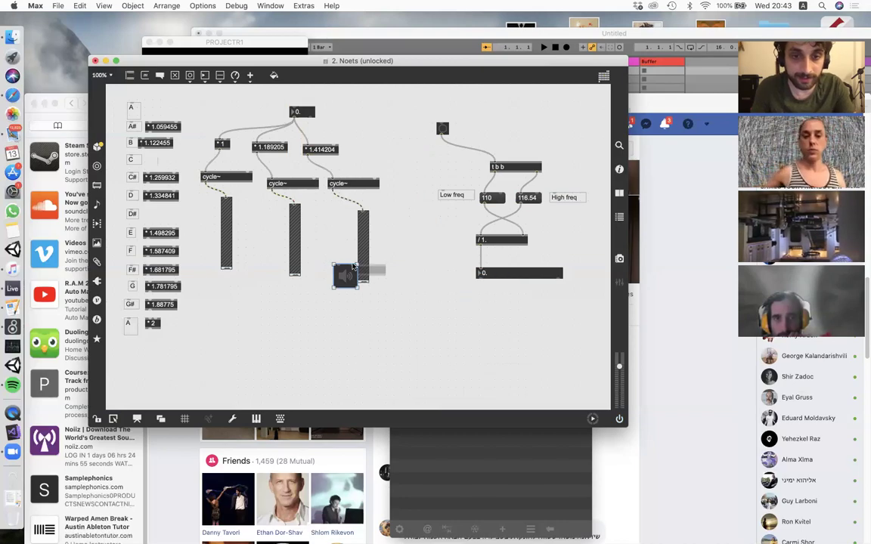
pyautogui.moveTo(345, 276); pyautogui.dragTo(282, 327)
pyautogui.moveTo(225, 269); pyautogui.dragTo(275, 315)
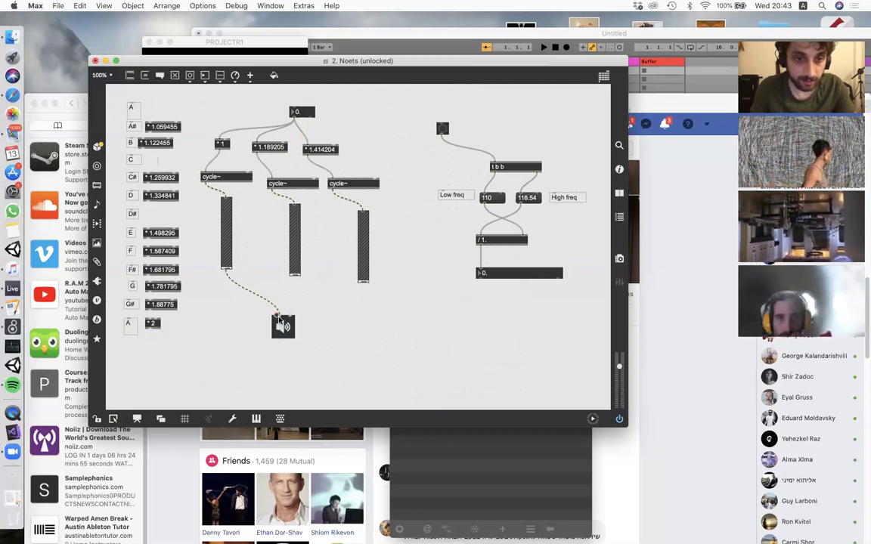
pyautogui.moveTo(225, 269); pyautogui.dragTo(288, 314)
pyautogui.moveTo(294, 275); pyautogui.dragTo(276, 314)
pyautogui.moveTo(294, 276); pyautogui.dragTo(290, 313)
pyautogui.moveTo(361, 282); pyautogui.dragTo(292, 313)
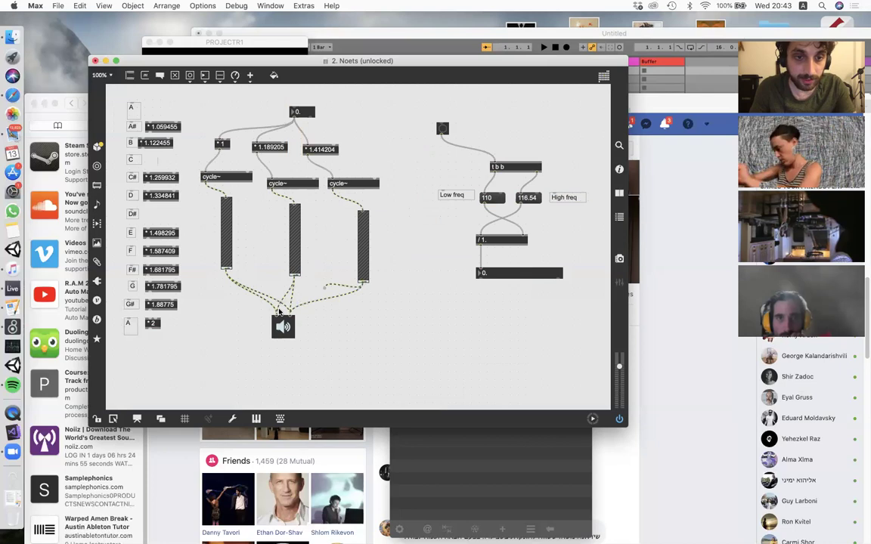
# Lock the patch and play the chord with raised gain~ sliders, entering base frequencies of 110 and 440 in the number box.
pyautogui.press('super+e')
pyautogui.click(301, 112)
pyautogui.write('110')
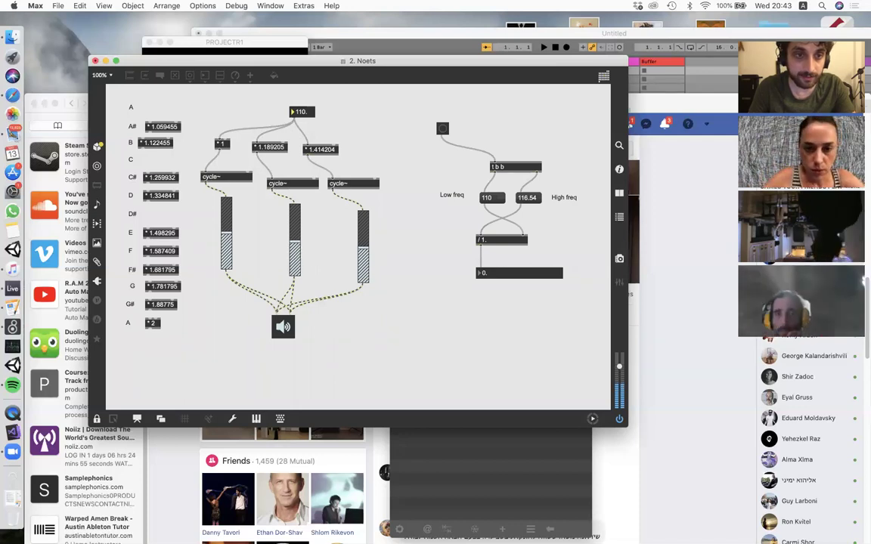
pyautogui.click(306, 112)
pyautogui.write('44')
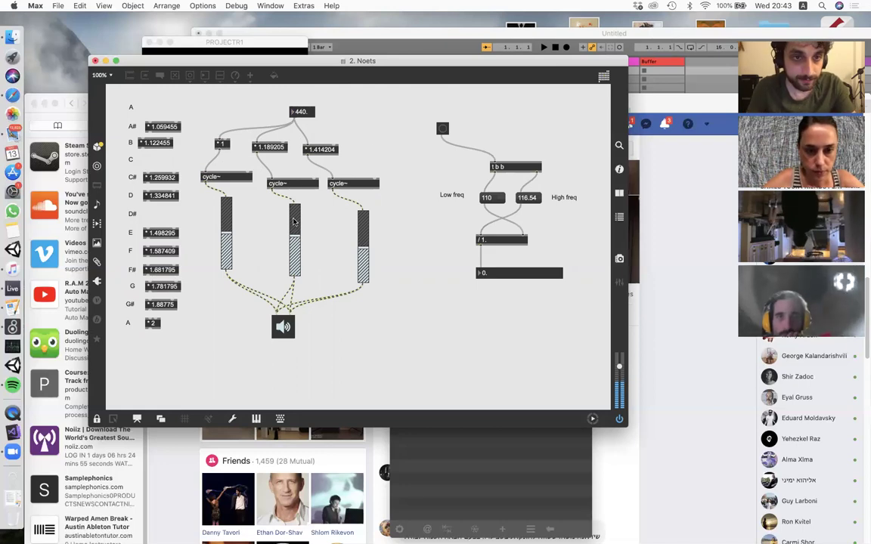
# Replace the * 1.189205 multiplier with a connected copy of * 1.259932, lock the patch and re-enter 440 as the base frequency.
pyautogui.press('super+e')
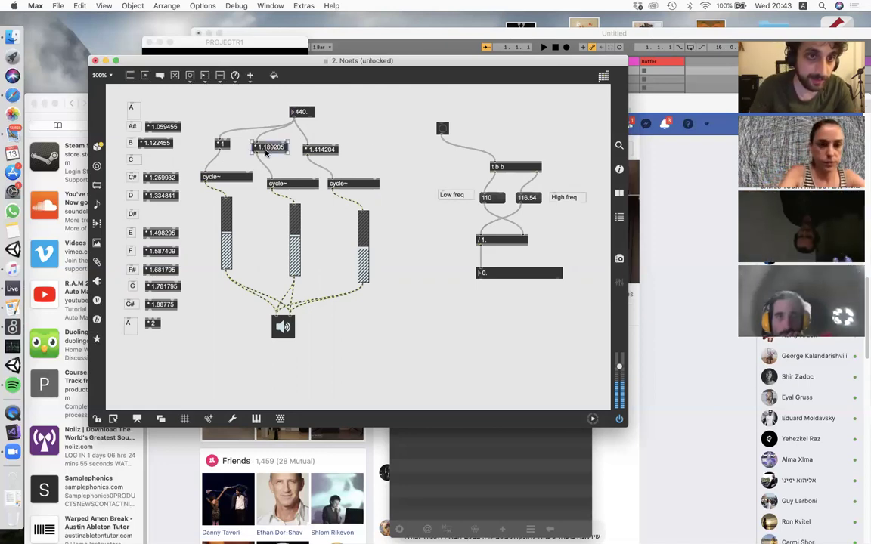
pyautogui.press('BackSpace')
pyautogui.click(165, 177)
pyautogui.press('super+d')
pyautogui.moveTo(167, 186); pyautogui.dragTo(279, 148)
pyautogui.moveTo(293, 118); pyautogui.dragTo(266, 144)
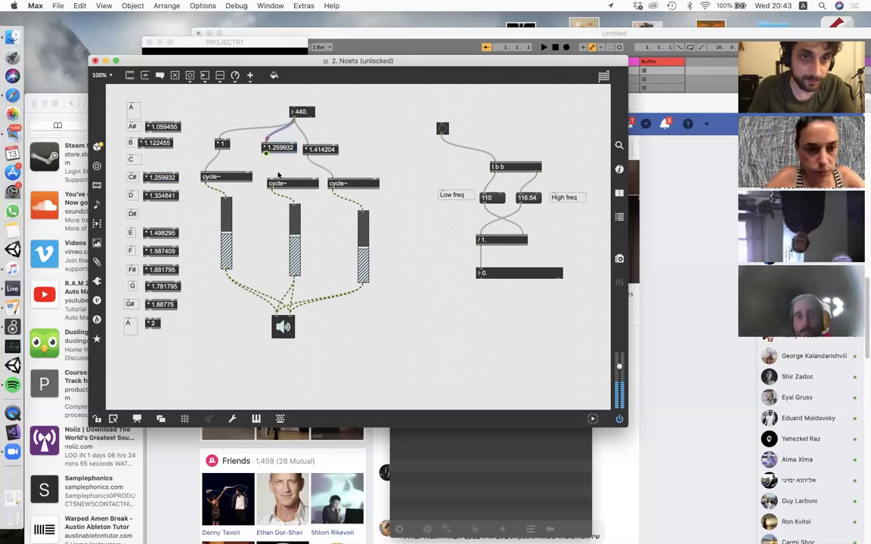
pyautogui.press('super+e')
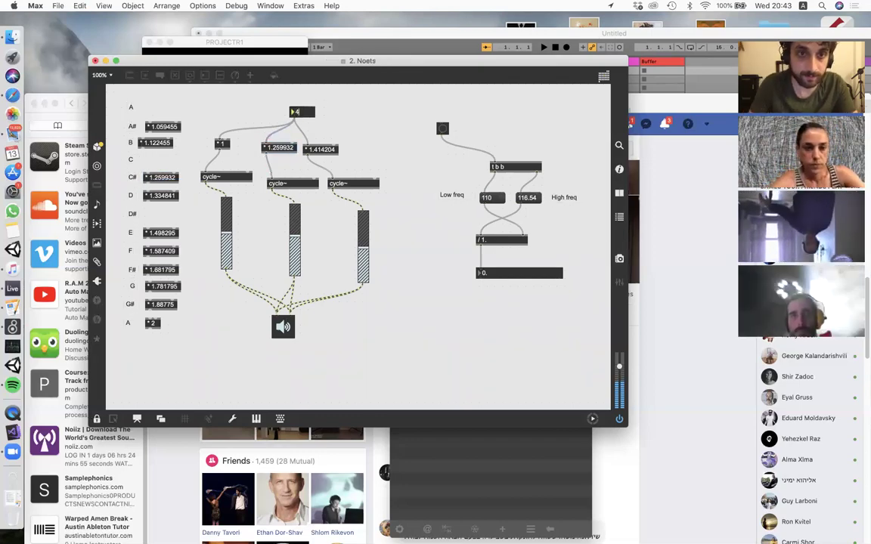
# Rearrange the three gain~ sliders so they sit apart between the cycle~ objects and the ezdac~, and lower their levels.
pyautogui.press('super+e')
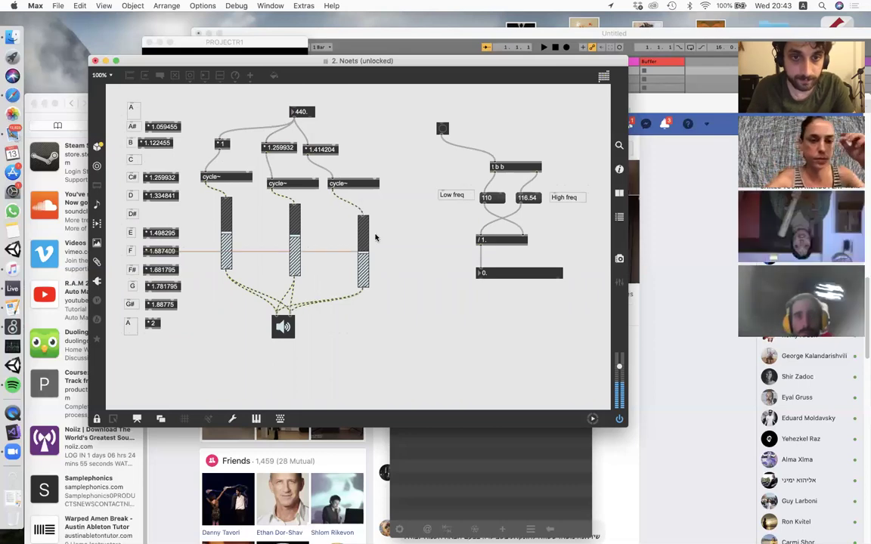
pyautogui.moveTo(363, 238); pyautogui.dragTo(376, 238)
pyautogui.press('super+e')
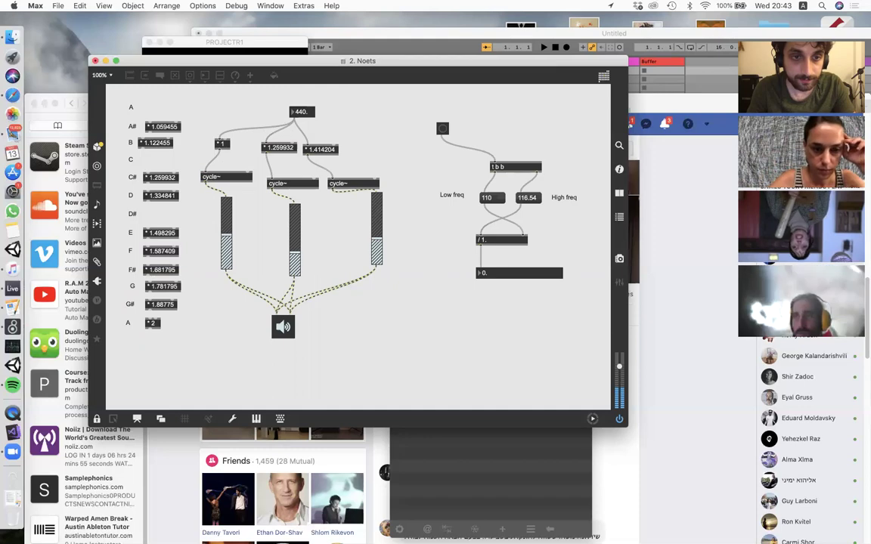
pyautogui.press('super+e')
pyautogui.moveTo(377, 215)
pyautogui.mouseDown()
pyautogui.moveTo(381, 239)
pyautogui.moveTo(370, 231)
pyautogui.mouseUp()
pyautogui.moveTo(301, 236); pyautogui.dragTo(307, 247)
pyautogui.moveTo(226, 232); pyautogui.dragTo(232, 243)
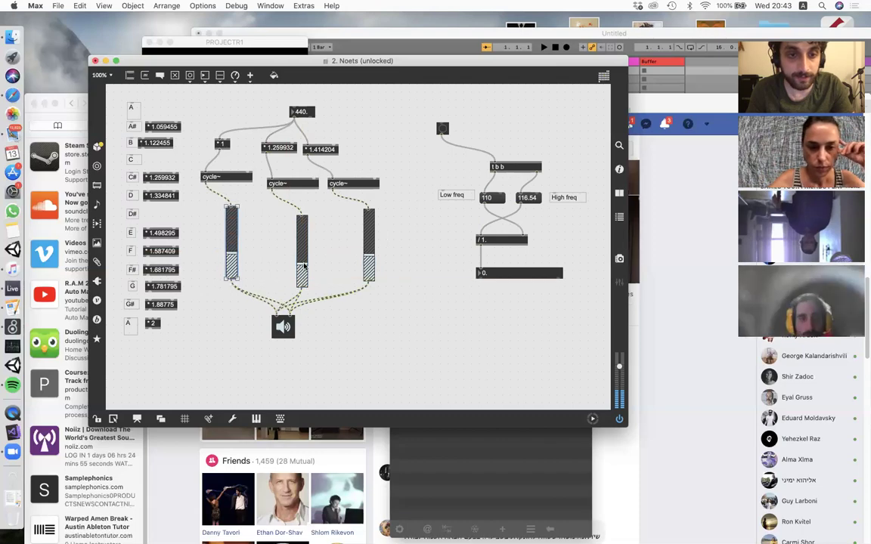
pyautogui.press('super+e')
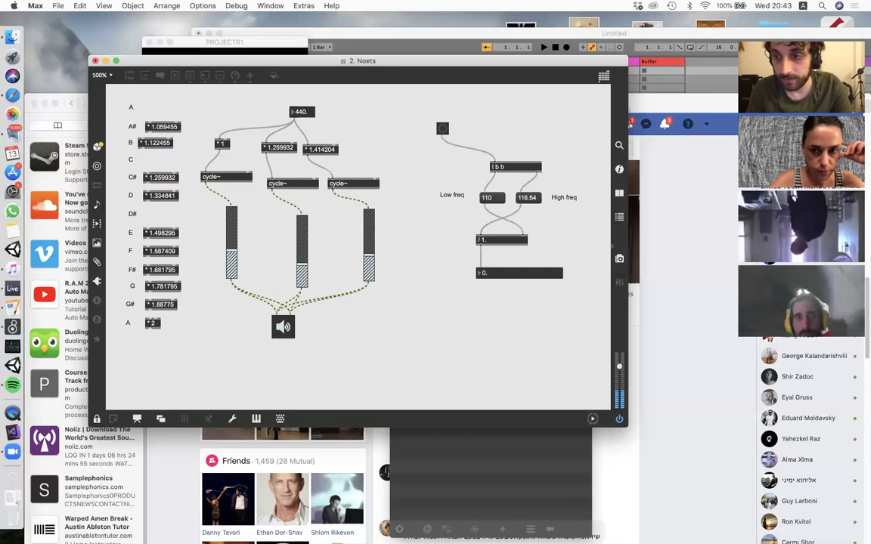
# Switch off the ezdac~ audio output and move the complete three-note chord group slightly lower in the patch.
pyautogui.press('super+e')
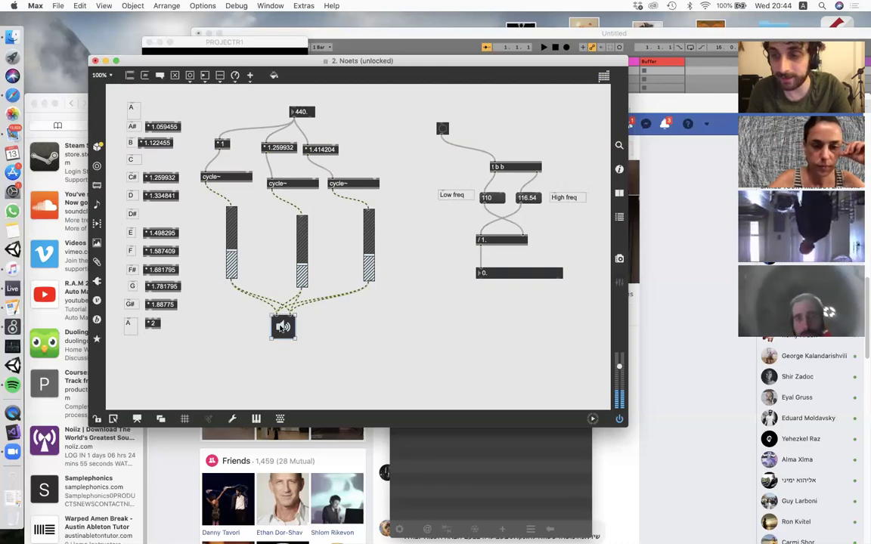
pyautogui.press('super+e')
pyautogui.press('super+e')
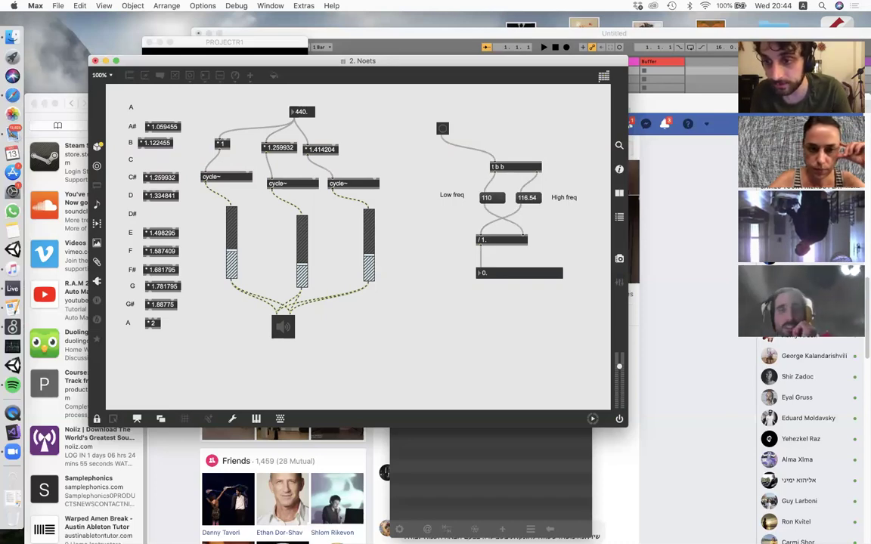
pyautogui.press('super+e')
pyautogui.moveTo(218, 99); pyautogui.dragTo(378, 325)
pyautogui.moveTo(370, 254); pyautogui.dragTo(366, 277)
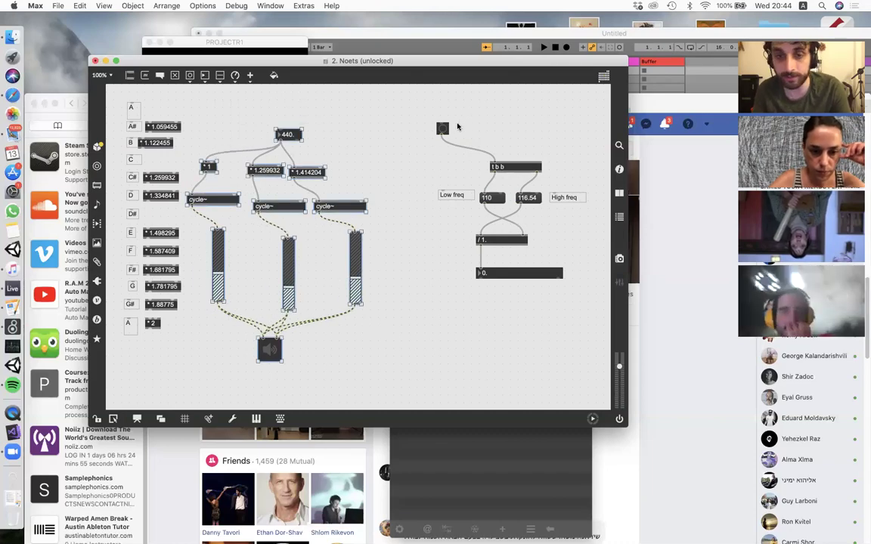
# Delete the frequency-ratio group with its button, t b b, Low freq, High freq and / 1. objects.
pyautogui.moveTo(415, 117); pyautogui.dragTo(563, 309)
pyautogui.press('BackSpace')
pyautogui.press('BackSpace')
# Copy the complete three-note chord group and paste the duplicate into the empty area beside the original.
pyautogui.moveTo(356, 331); pyautogui.dragTo(363, 361)
pyautogui.press('super+c')
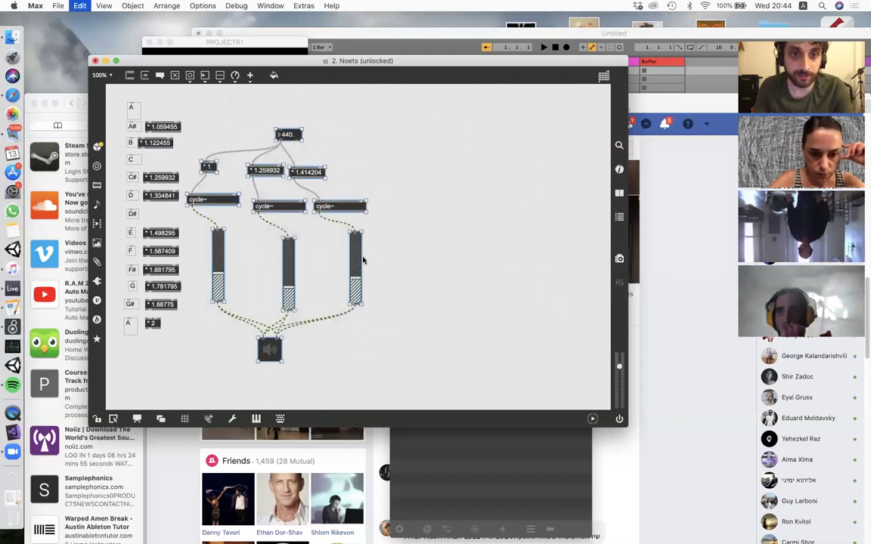
pyautogui.press('super+v')
pyautogui.moveTo(361, 279); pyautogui.dragTo(547, 263)
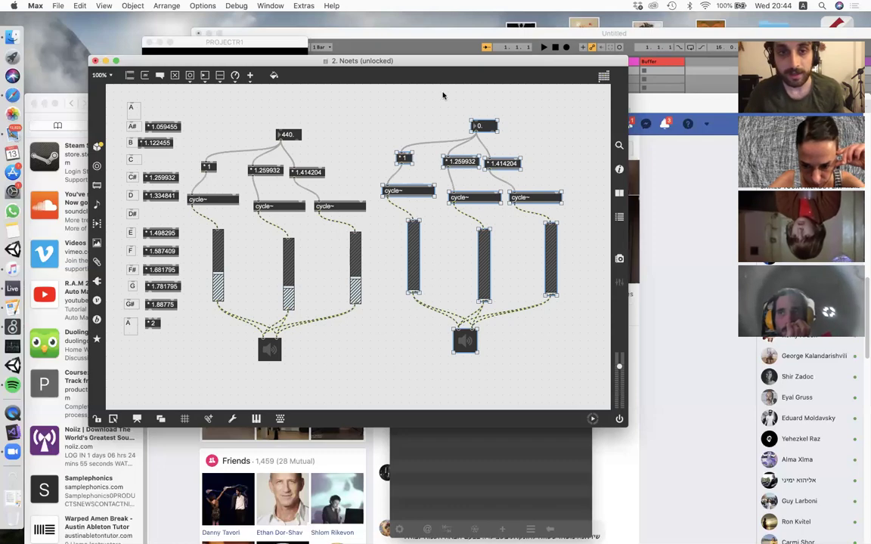
pyautogui.click(381, 123)
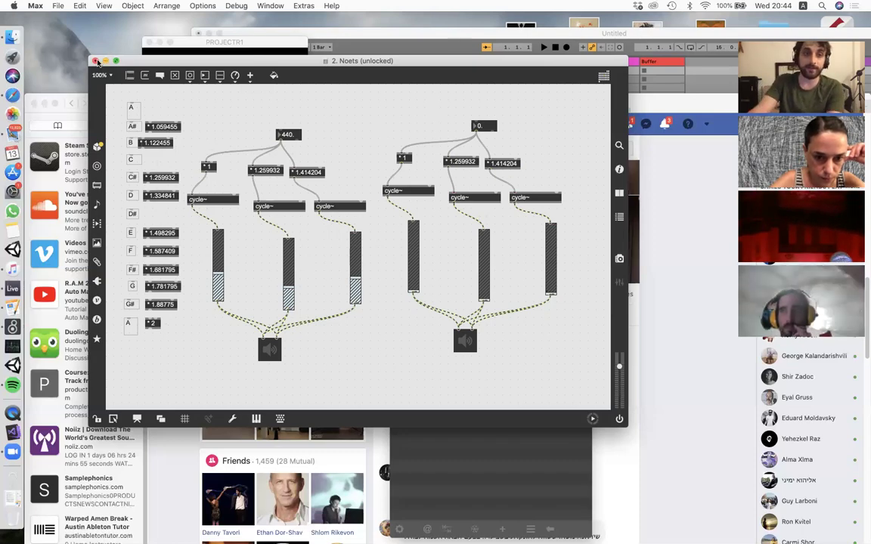
# Close the 2. Noets patch and switch to the Ableton Live set.
pyautogui.click(97, 62)
pyautogui.click(327, 119)
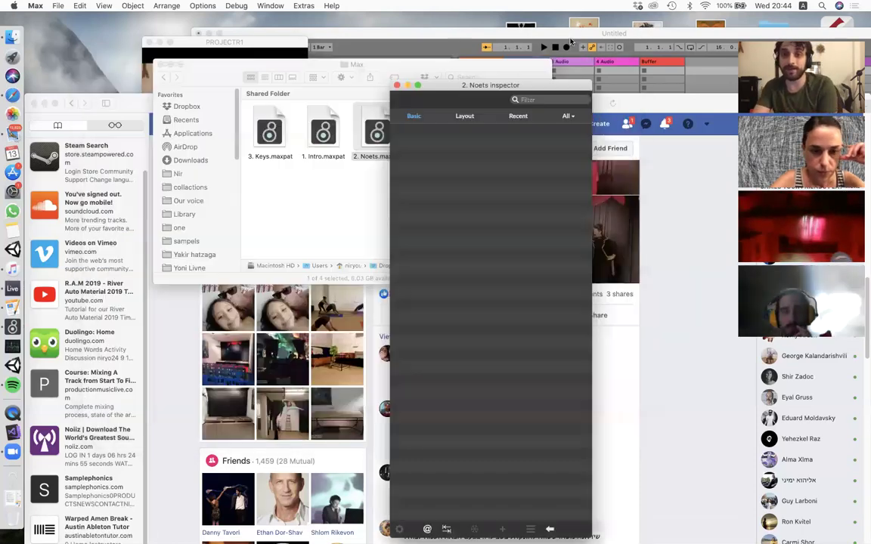
pyautogui.click(552, 58)
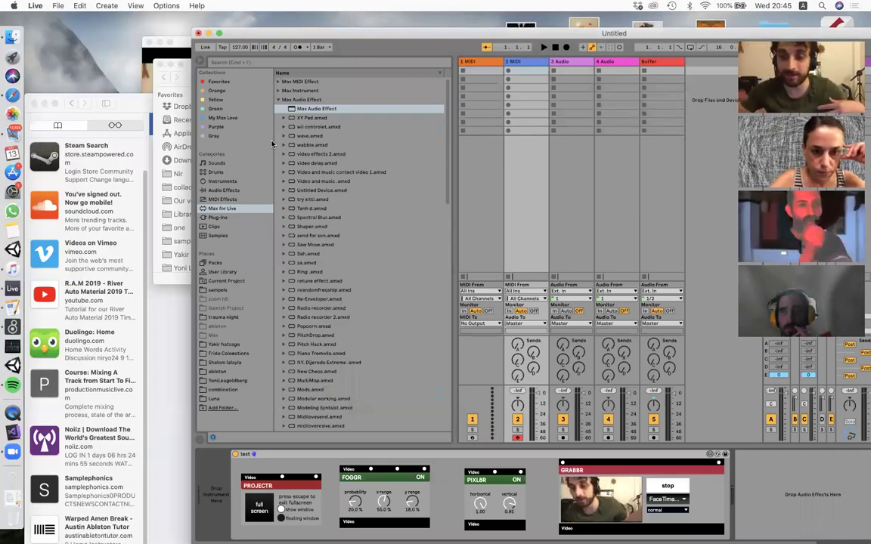
# Search the My Max Love collection for "mod" and load Mods.amxd onto a new audio track after the Buffer track.
pyautogui.click(223, 118)
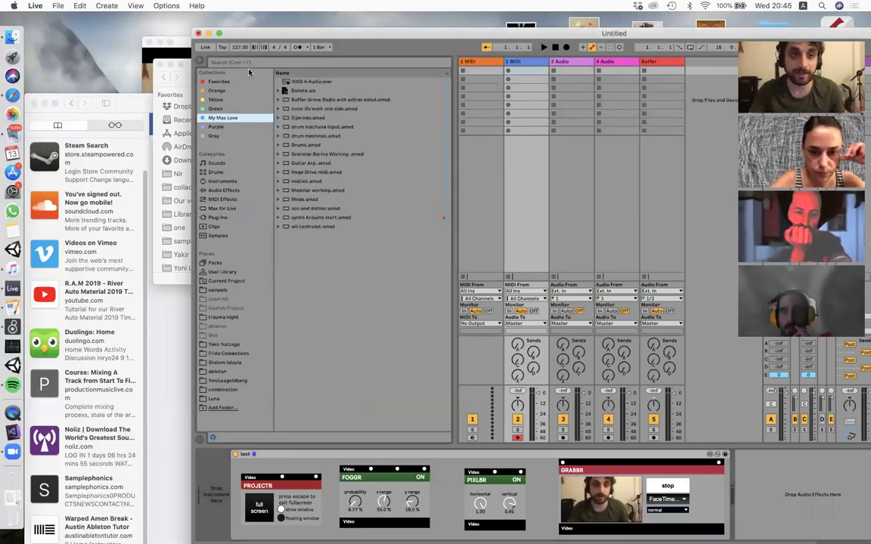
pyautogui.click(249, 60)
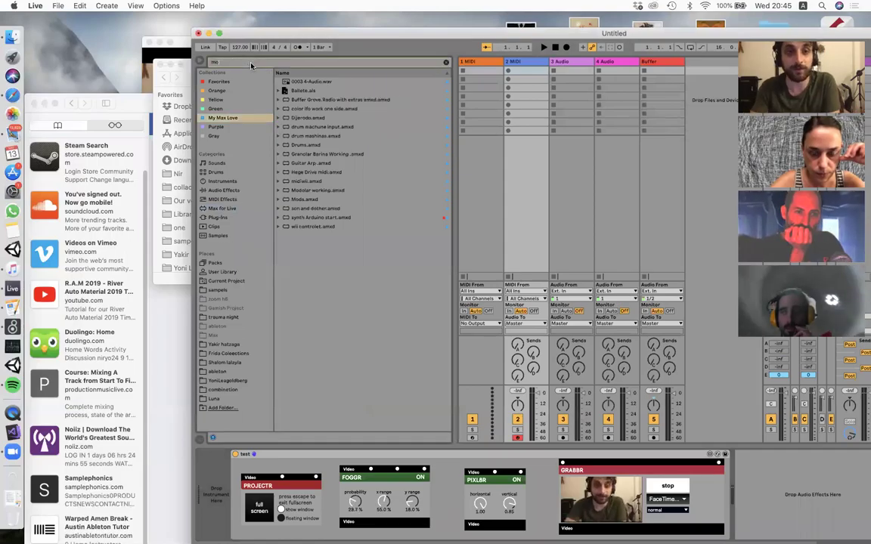
pyautogui.write('mod')
pyautogui.click(279, 90)
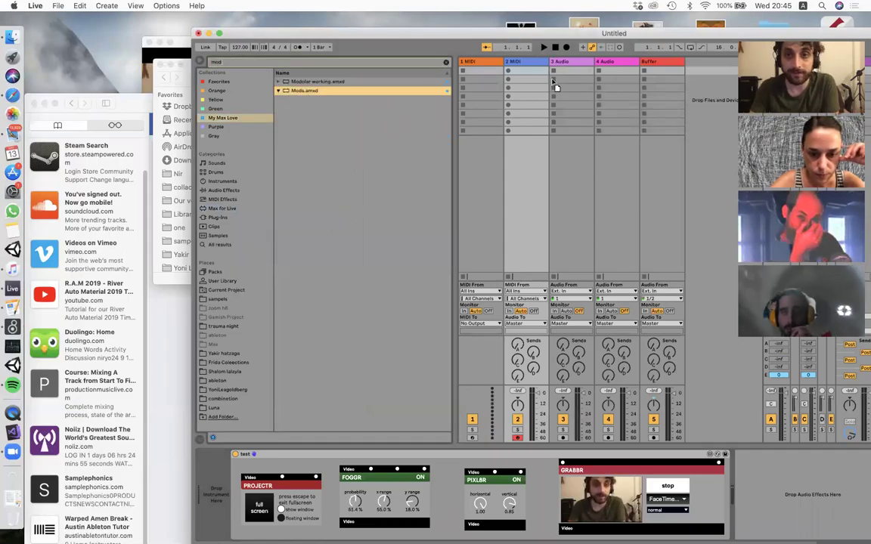
pyautogui.moveTo(651, 71); pyautogui.dragTo(690, 67)
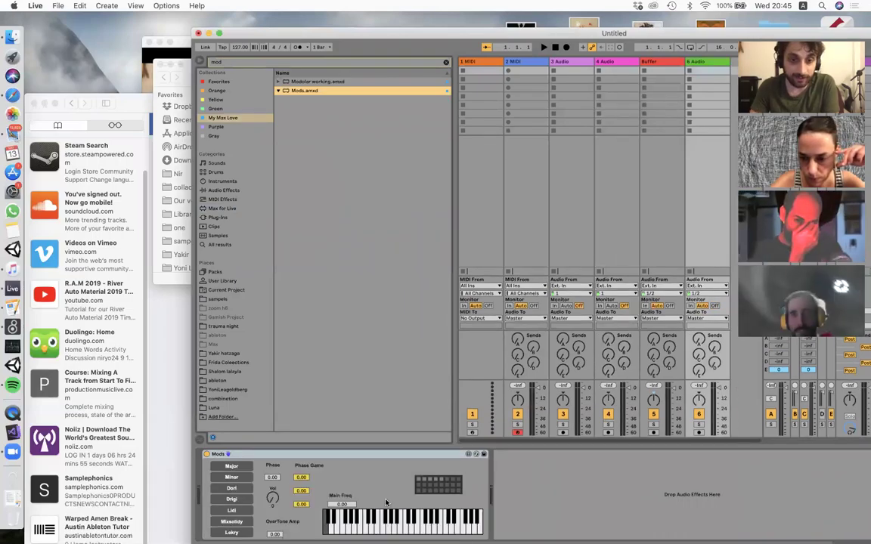
# Select the Drigi mode in the Mods device and play a 146.83 Hz note with Vol at 62 and OverTone Amp at 0.04.
pyautogui.click(232, 498)
pyautogui.click(371, 529)
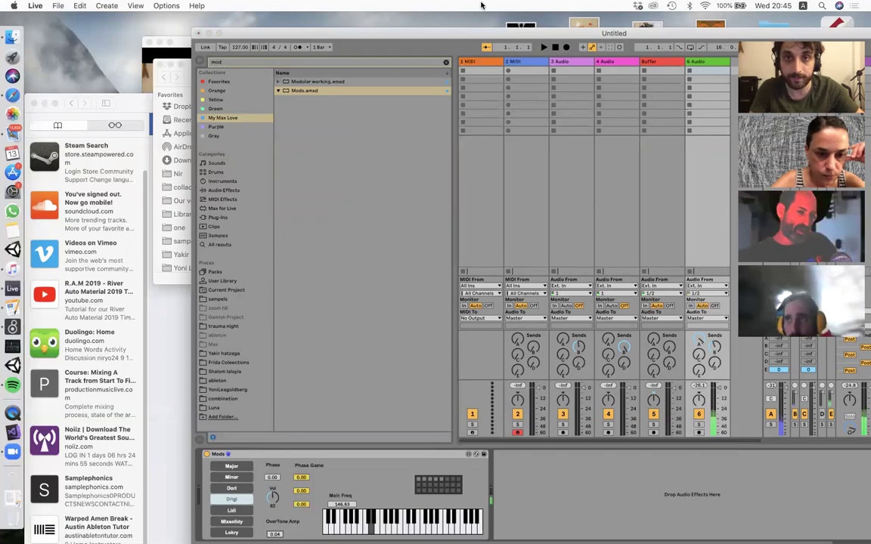
# Set both the audio output and audio input devices to ZoomAudioDevice in Live's audio preferences.
pyautogui.click(343, 98)
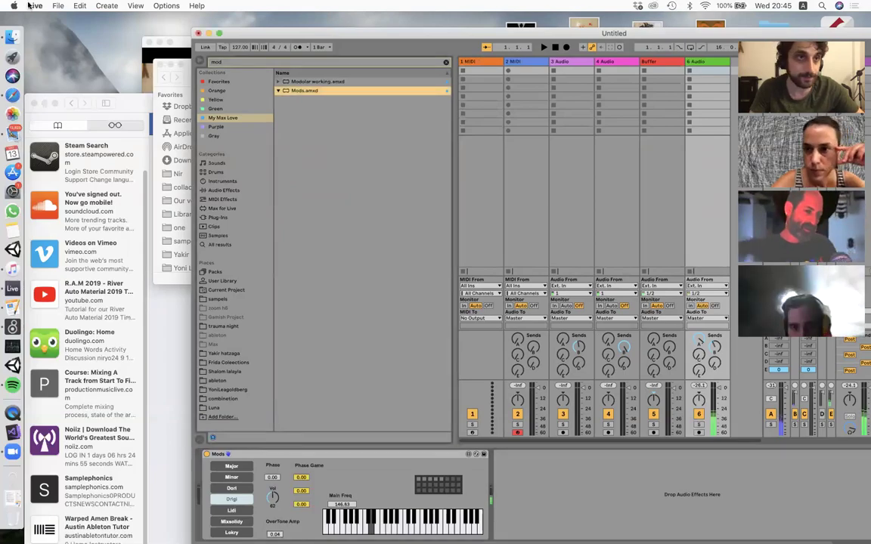
pyautogui.click(35, 5)
pyautogui.click(47, 34)
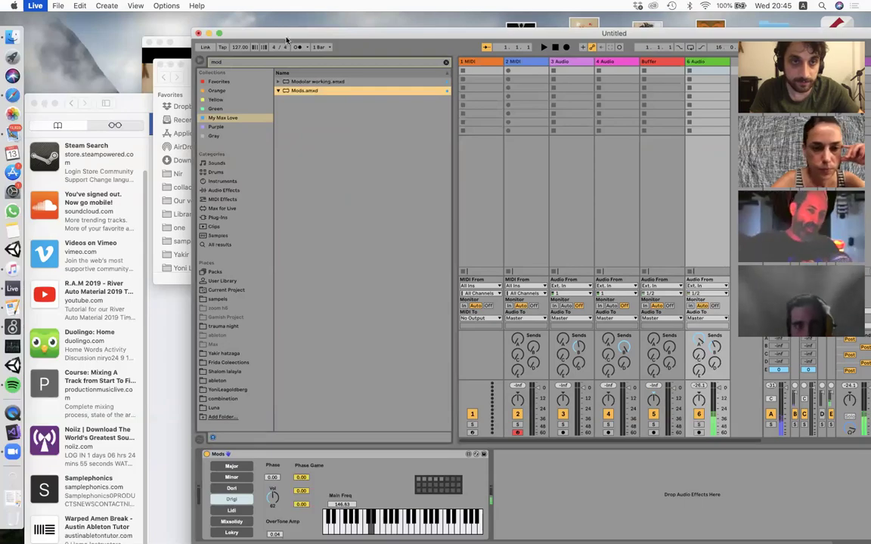
pyautogui.moveTo(241, 24); pyautogui.dragTo(223, 257)
pyautogui.click(568, 223)
pyautogui.click(644, 194)
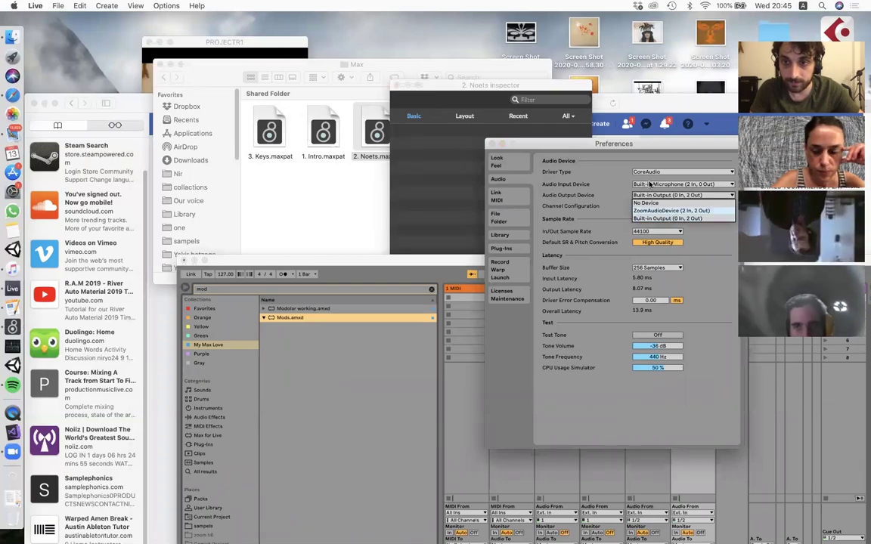
pyautogui.click(665, 210)
pyautogui.click(665, 184)
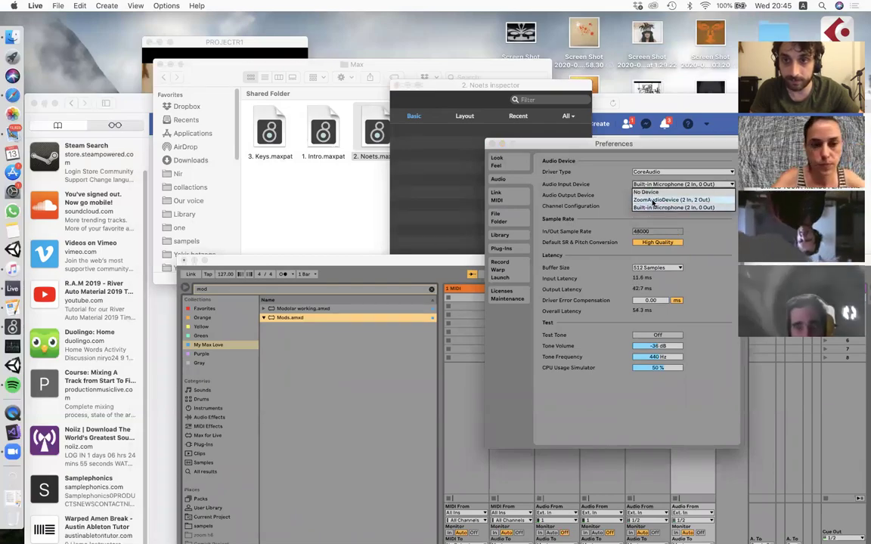
pyautogui.click(653, 201)
pyautogui.moveTo(424, 264); pyautogui.dragTo(310, 14)
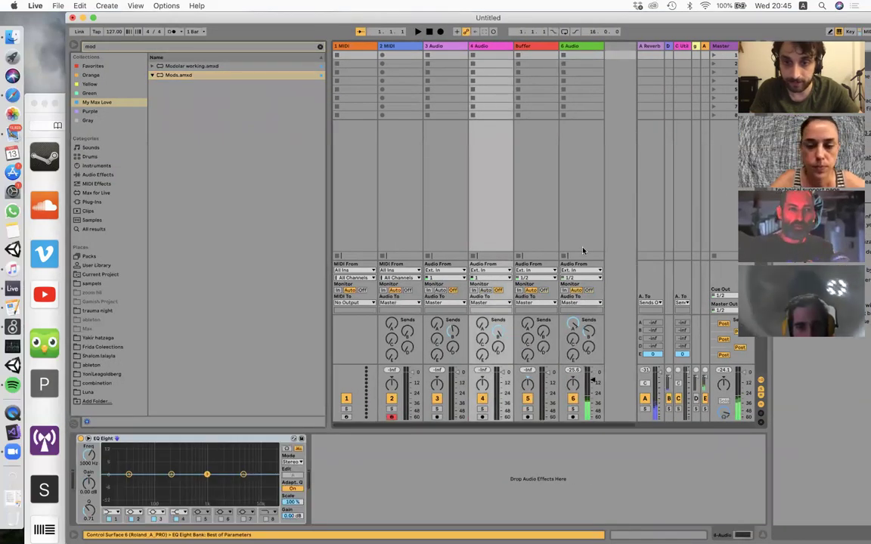
# Show the 6 Audio track's Mods device, try the Mixsolidy mode, and play a 155.56 Hz note in Minor mode.
pyautogui.click(579, 46)
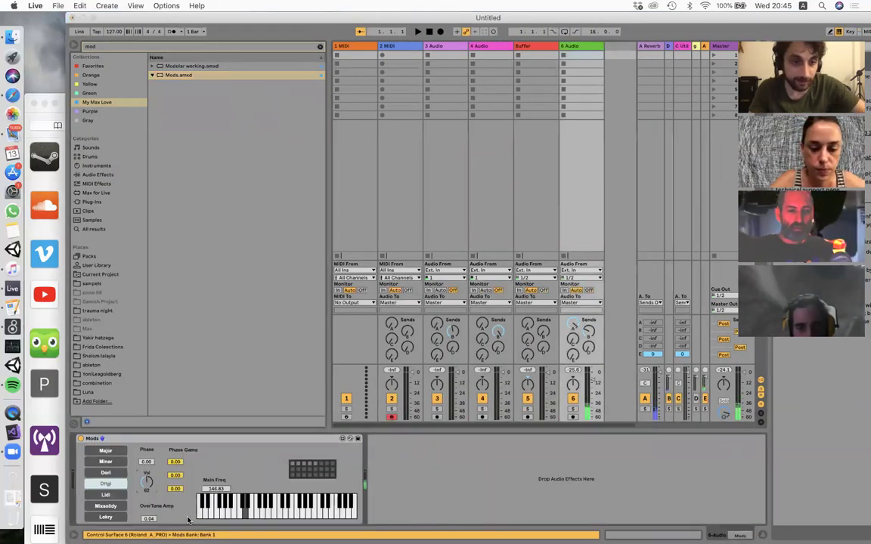
pyautogui.click(298, 513)
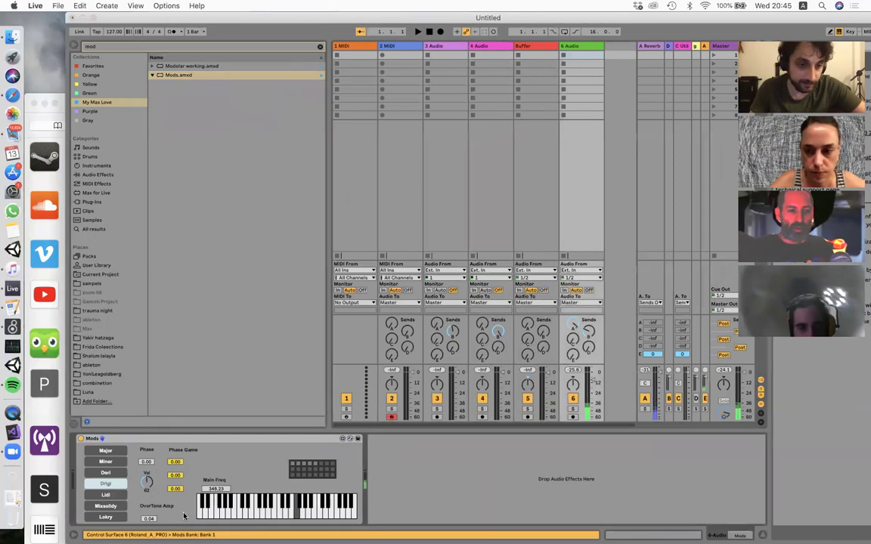
pyautogui.click(111, 506)
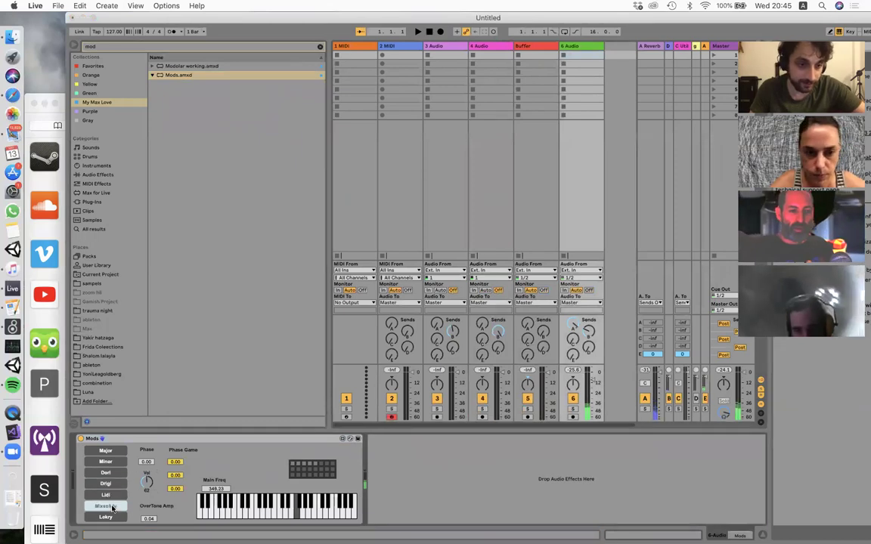
pyautogui.click(105, 461)
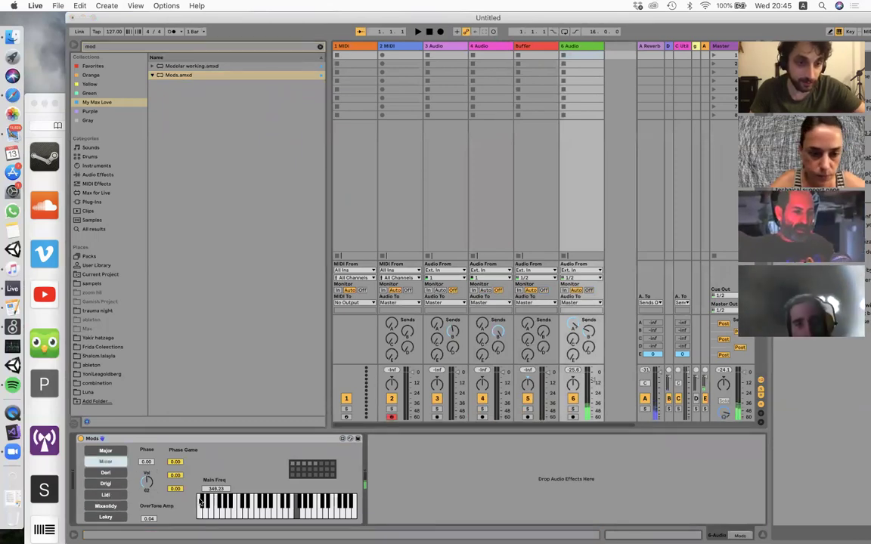
pyautogui.click(246, 502)
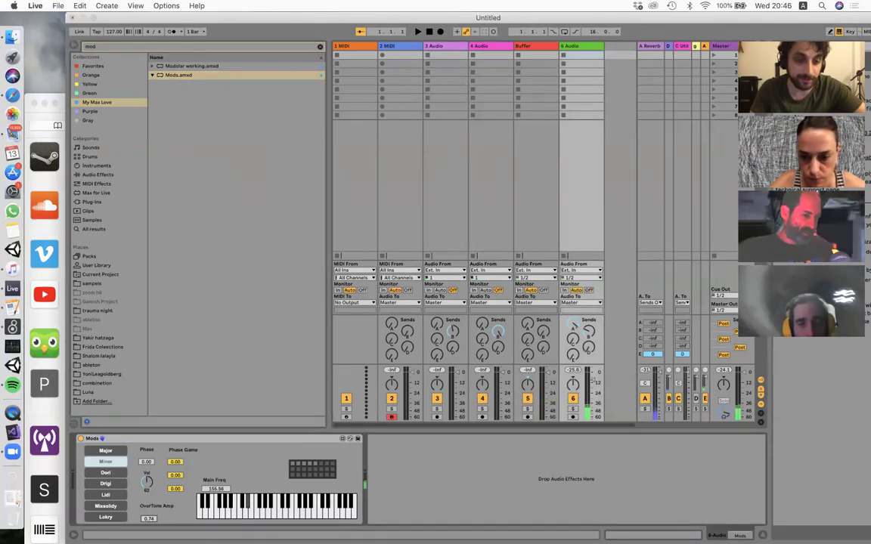
# Set the Mods device's Vol to 77, OverTone Amp to 10.32, and its lower two Phase Game values to 1.50 and 0.47.
pyautogui.moveTo(147, 481); pyautogui.dragTo(147, 470)
pyautogui.moveTo(149, 519); pyautogui.dragTo(149, 505)
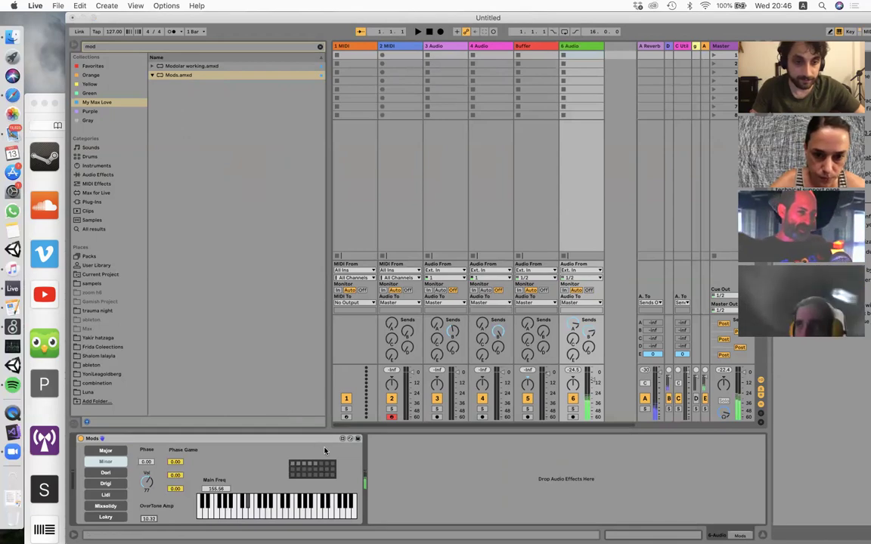
pyautogui.moveTo(178, 490); pyautogui.dragTo(178, 479)
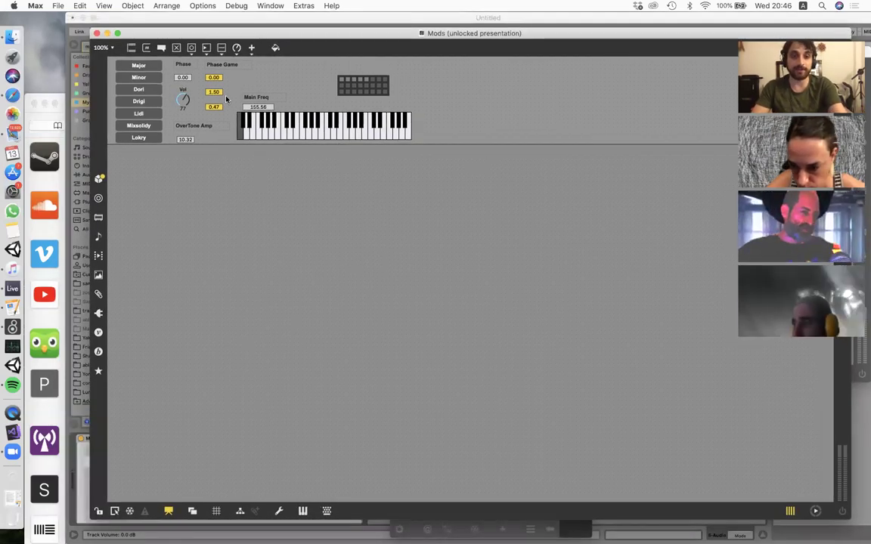
# Examine the Mods device's patching view and the contents of its Major subpatch, and close the Max windows.
pyautogui.click(169, 511)
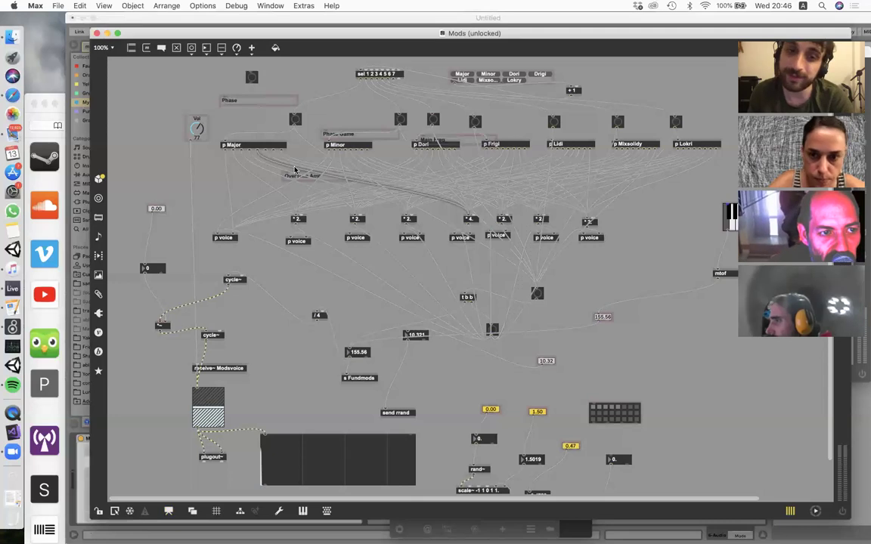
pyautogui.press('super+e')
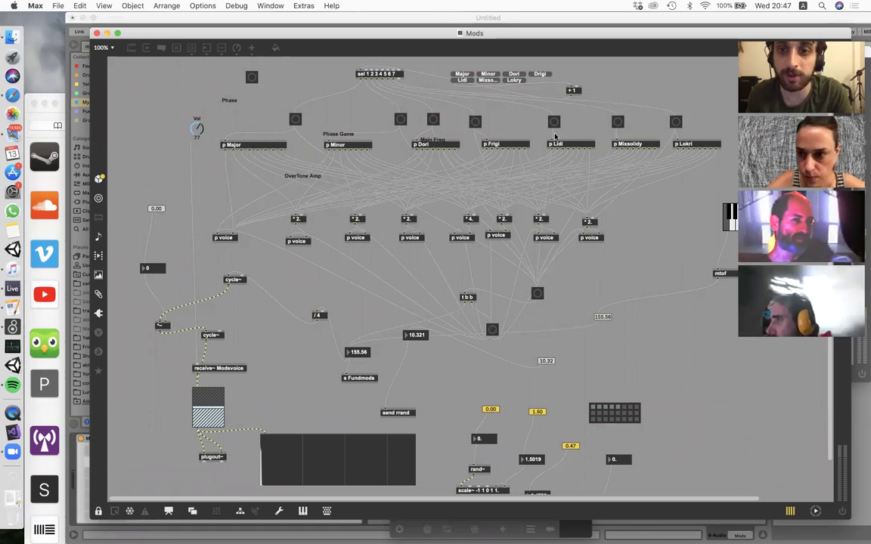
pyautogui.doubleClick(255, 146)
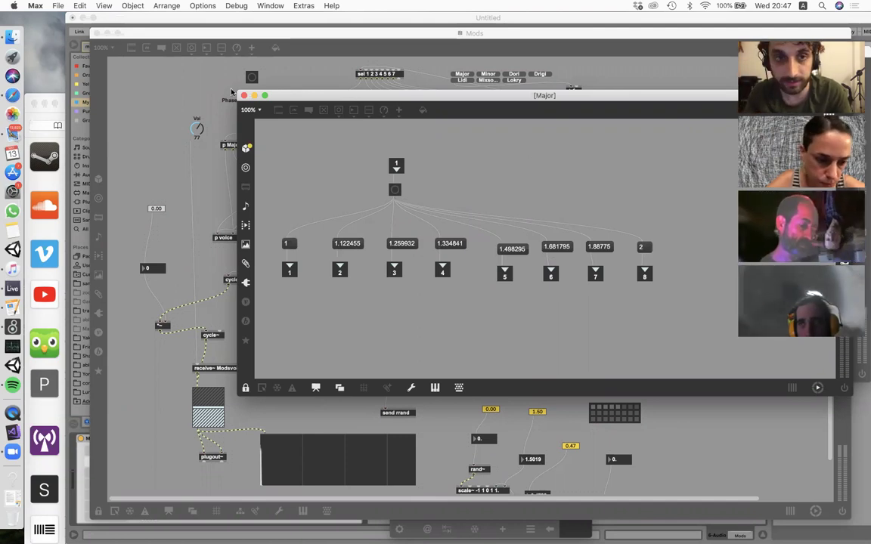
pyautogui.press('cmd+w')
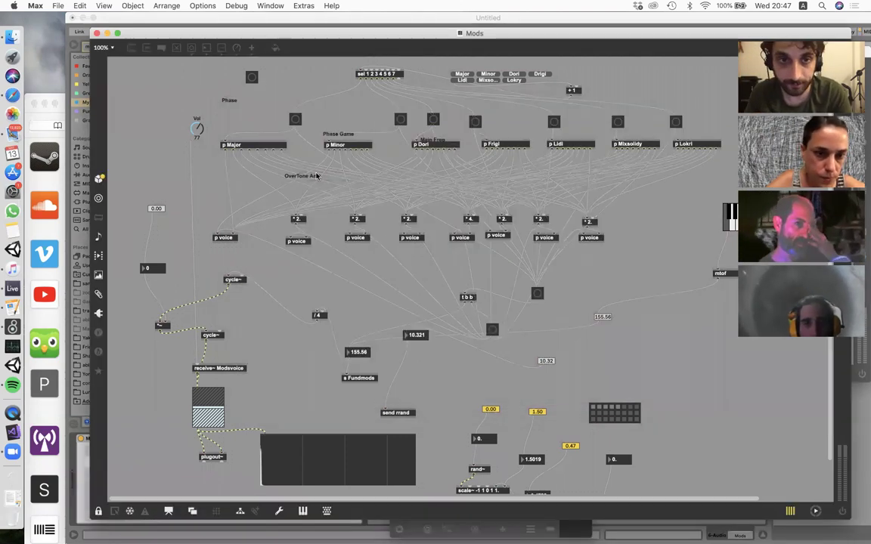
pyautogui.press('cmd+e')
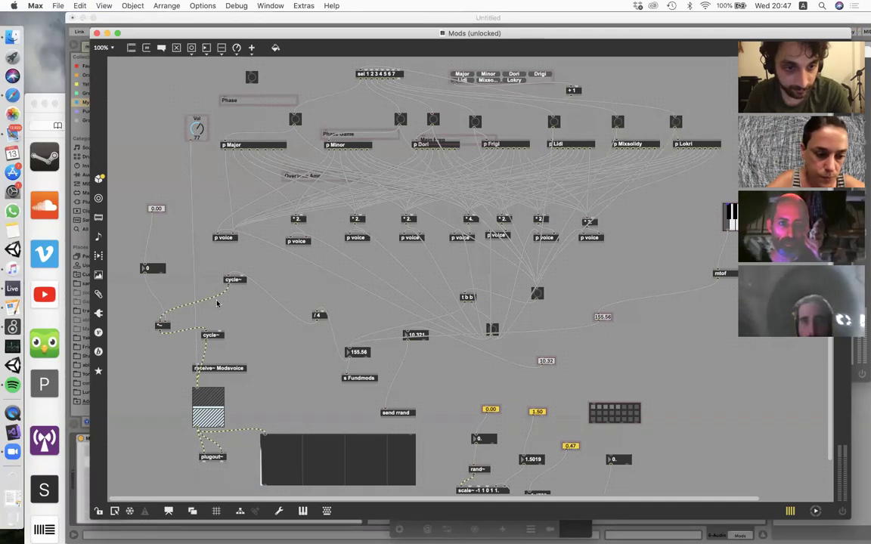
pyautogui.press('cmd+e')
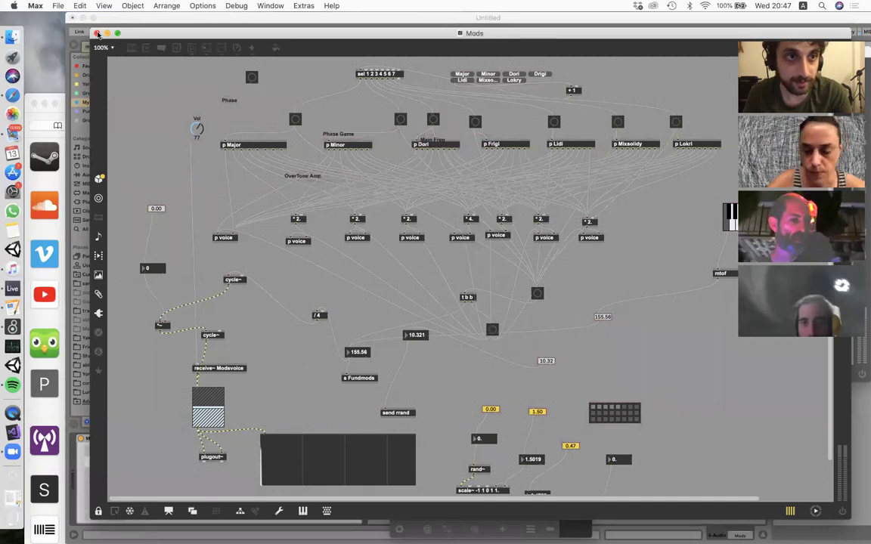
pyautogui.click(97, 33)
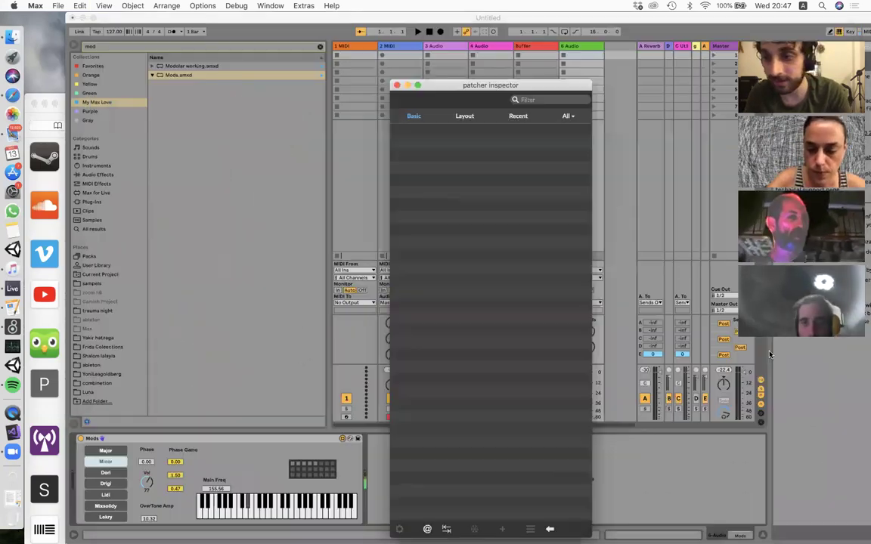
pyautogui.click(396, 86)
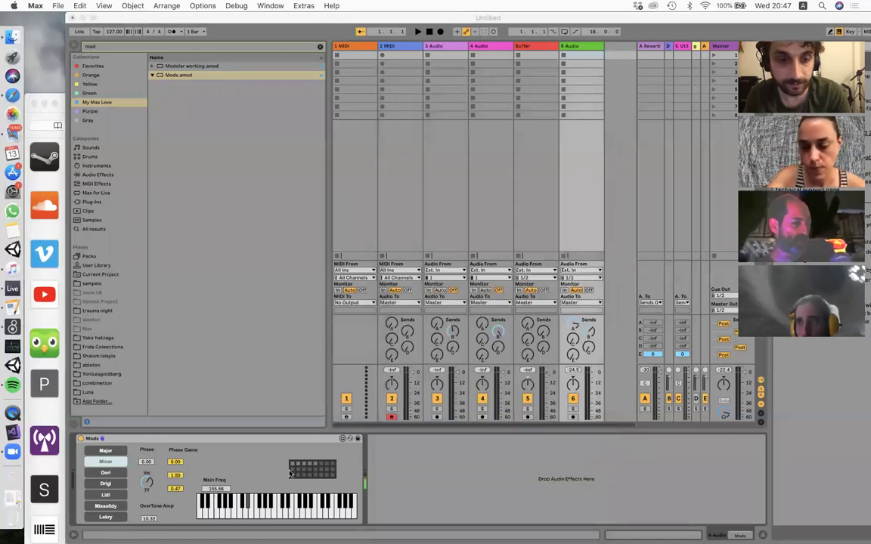
# Delete the Mods device from the 6 Audio track.
pyautogui.click(255, 440)
pyautogui.click(255, 440)
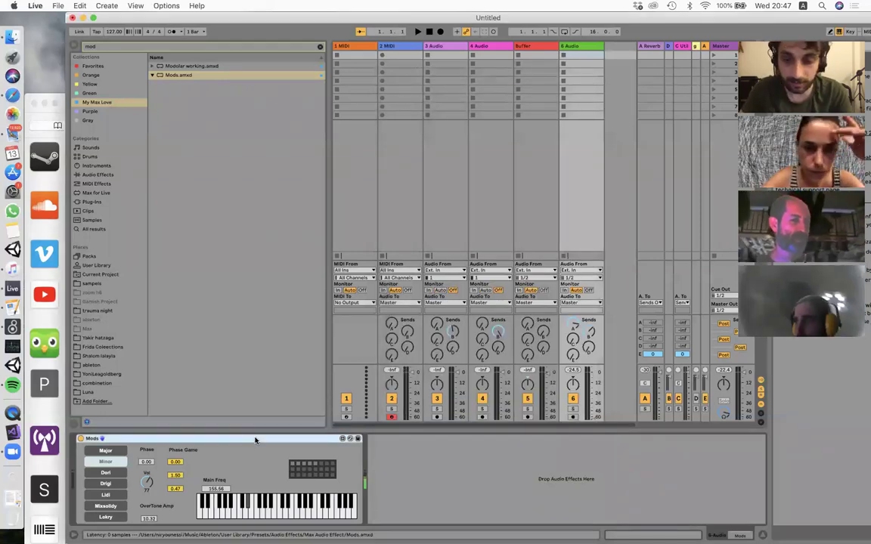
pyautogui.press('Delete')
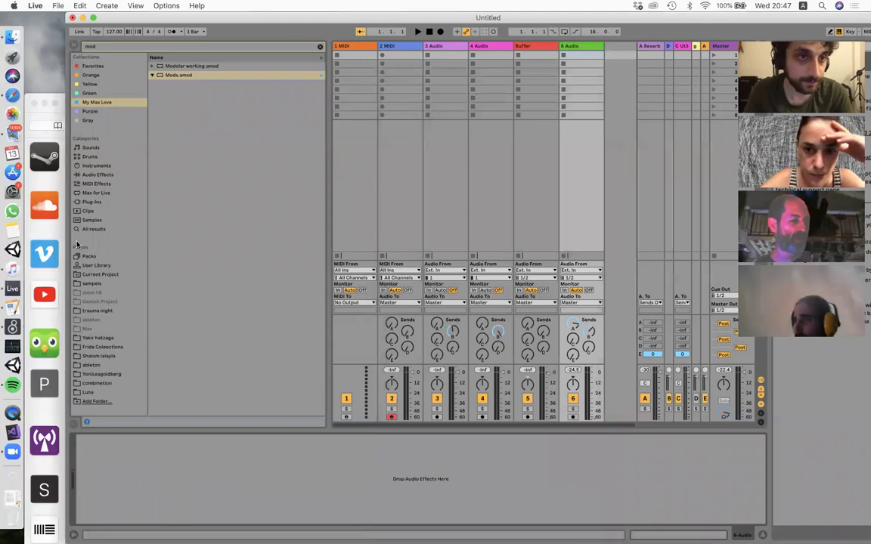
# Clear the browser search and load a blank Max Audio Effect from Max for Live onto the 6 Audio track.
pyautogui.click(319, 48)
pyautogui.click(94, 184)
pyautogui.click(94, 175)
pyautogui.click(94, 184)
pyautogui.click(87, 193)
pyautogui.moveTo(151, 90); pyautogui.dragTo(594, 68)
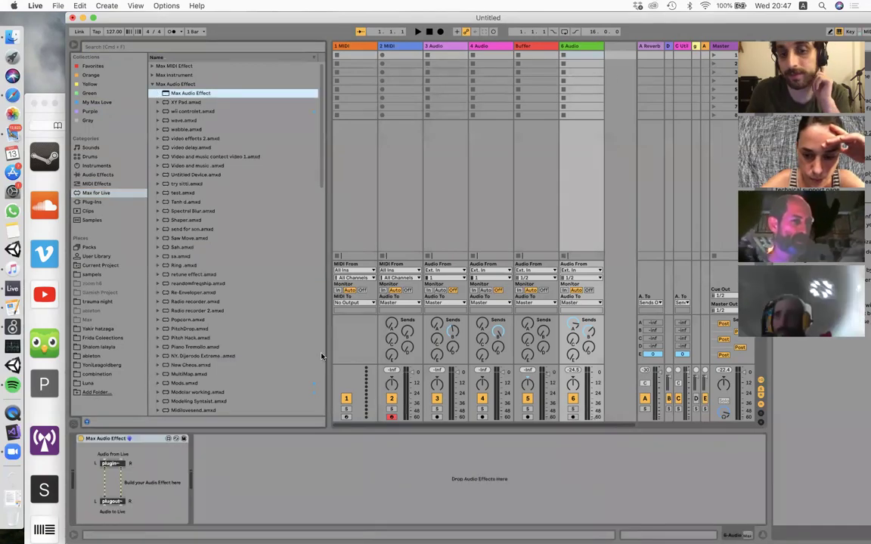
# Open the Max Audio Effect for editing, insert the BEAP Classroom Filter module, and place it just below the device vertical limit.
pyautogui.click(168, 438)
pyautogui.moveTo(338, 188); pyautogui.dragTo(574, 427)
pyautogui.rightClick(419, 318)
pyautogui.moveTo(452, 411)
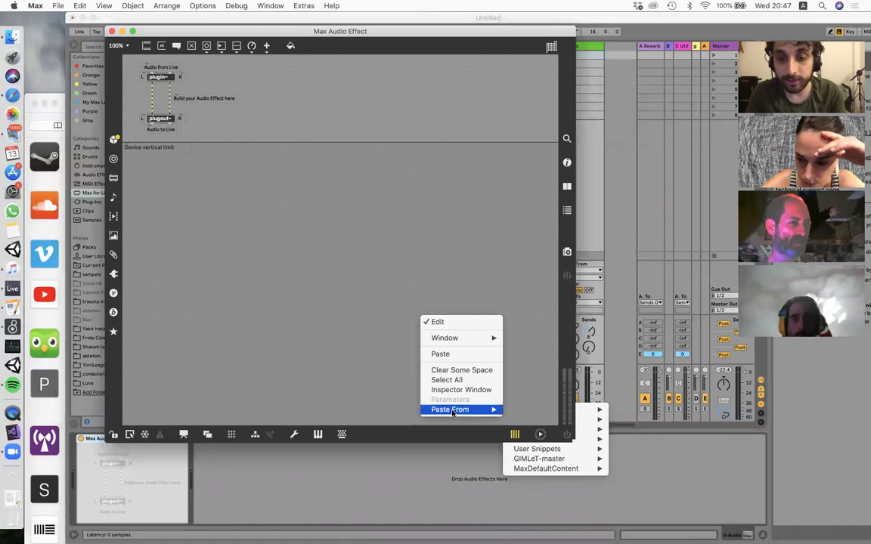
pyautogui.moveTo(582, 420)
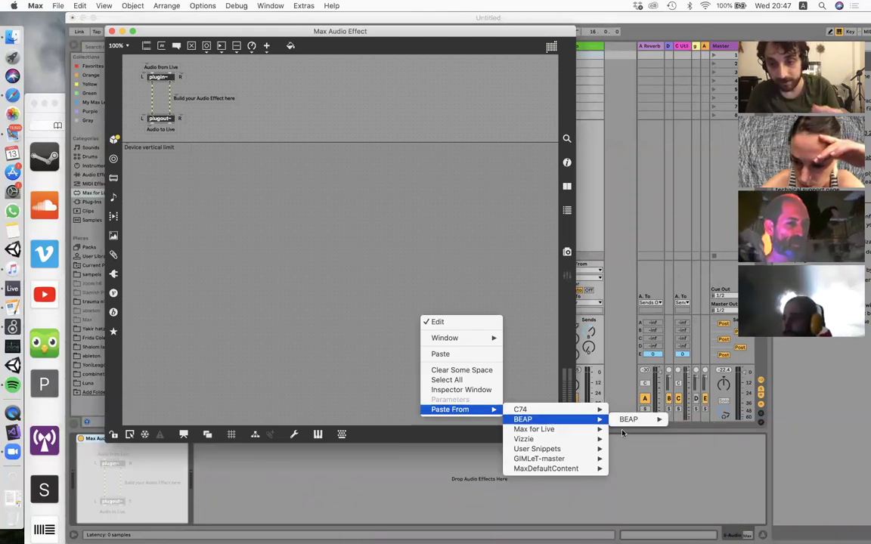
pyautogui.moveTo(633, 419)
pyautogui.moveTo(699, 422)
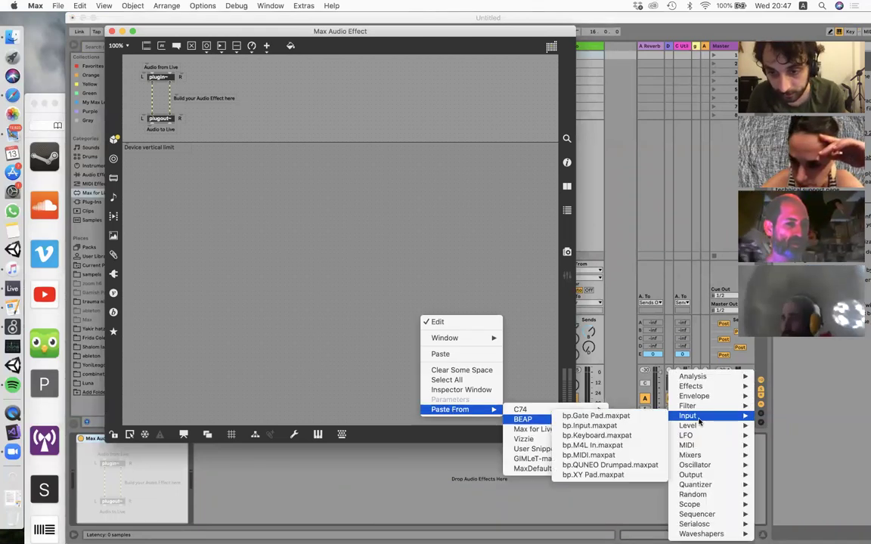
pyautogui.click(196, 336)
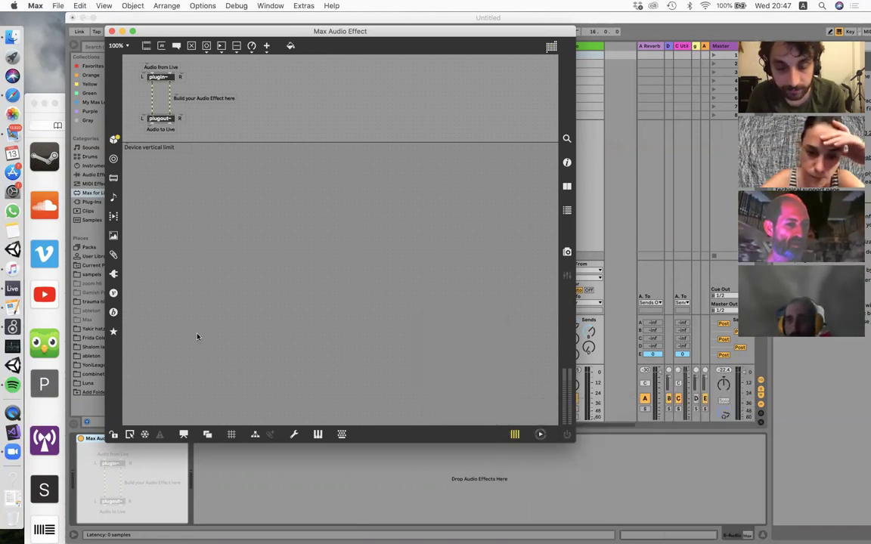
pyautogui.moveTo(381, 333); pyautogui.dragTo(313, 98)
pyautogui.press('super+alt+e')
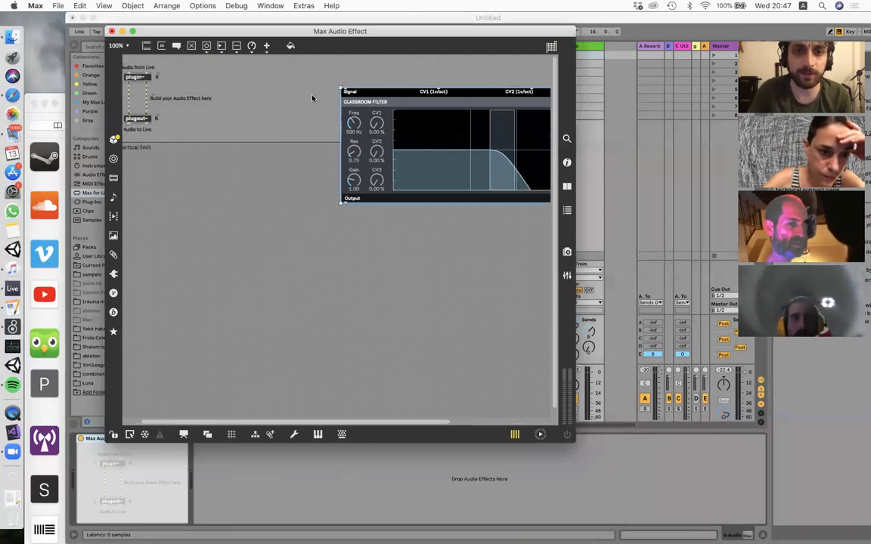
pyautogui.moveTo(370, 102); pyautogui.dragTo(284, 155)
# Create a cycle~ 200 object above the Classroom Filter.
pyautogui.write('ncycle~')
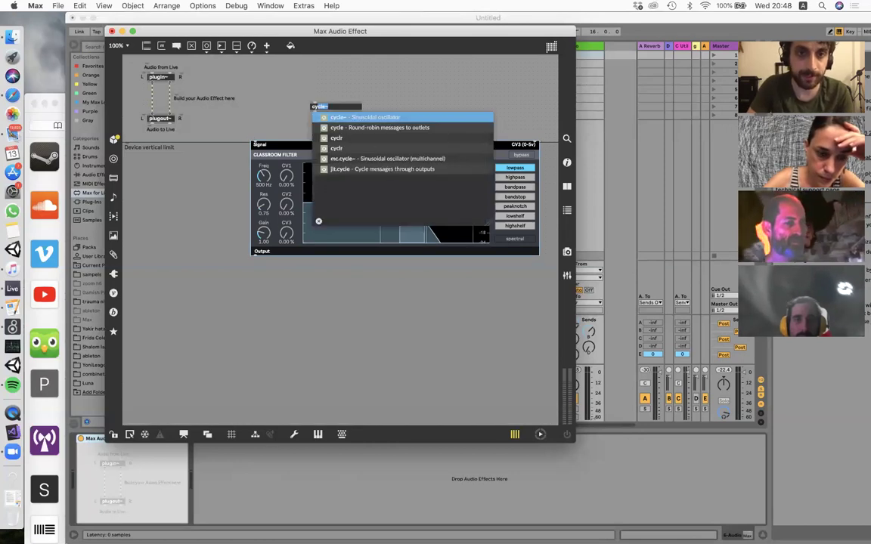
pyautogui.write(' 20')
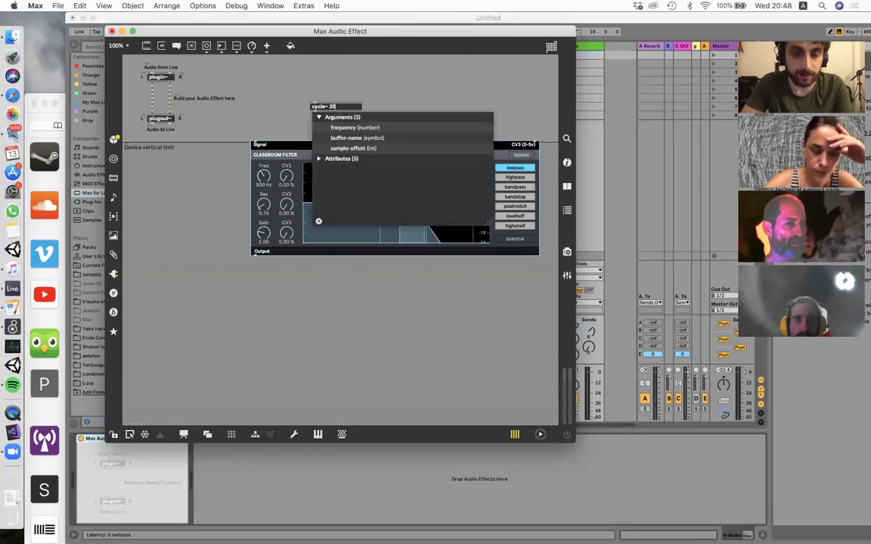
pyautogui.write('0')
pyautogui.press('Return')
# Add a float number box and connect cycle~ 200 through the Classroom Filter's Signal inlet and output to plugout~.
pyautogui.press('f')
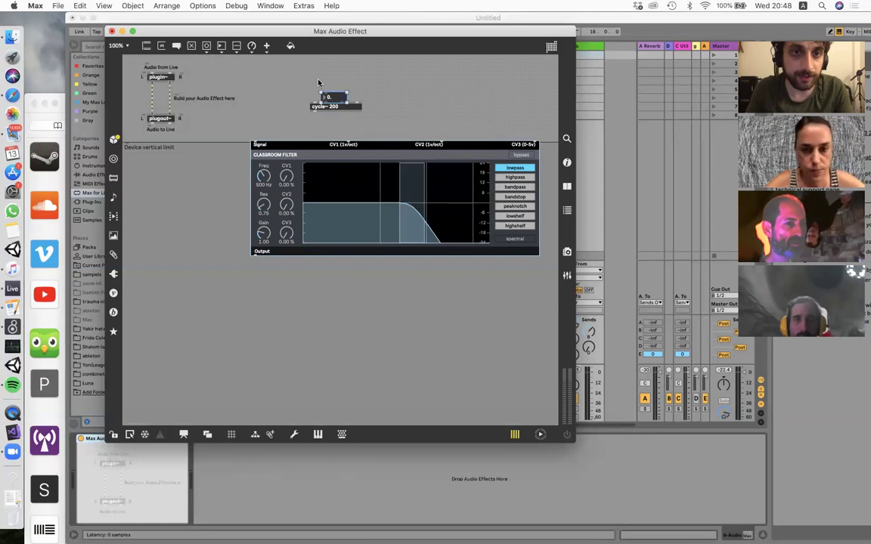
pyautogui.moveTo(274, 131); pyautogui.dragTo(270, 130)
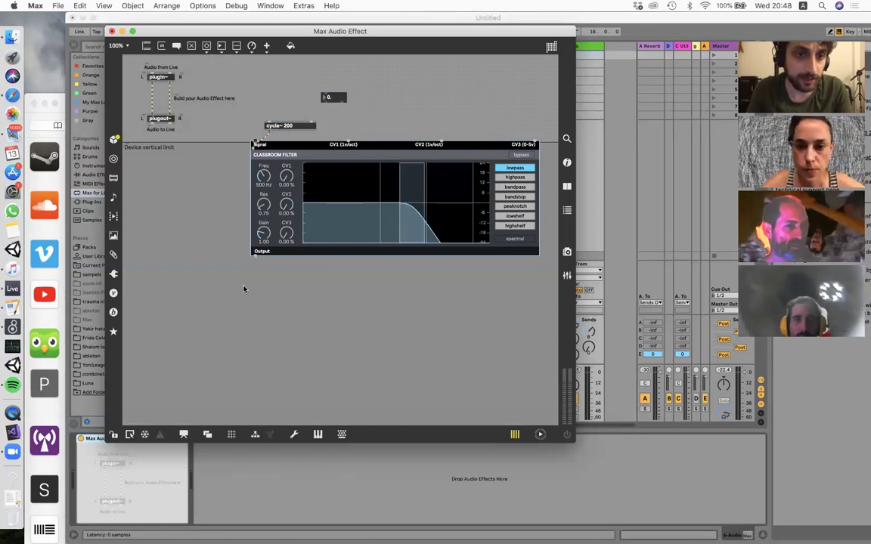
pyautogui.click(170, 114)
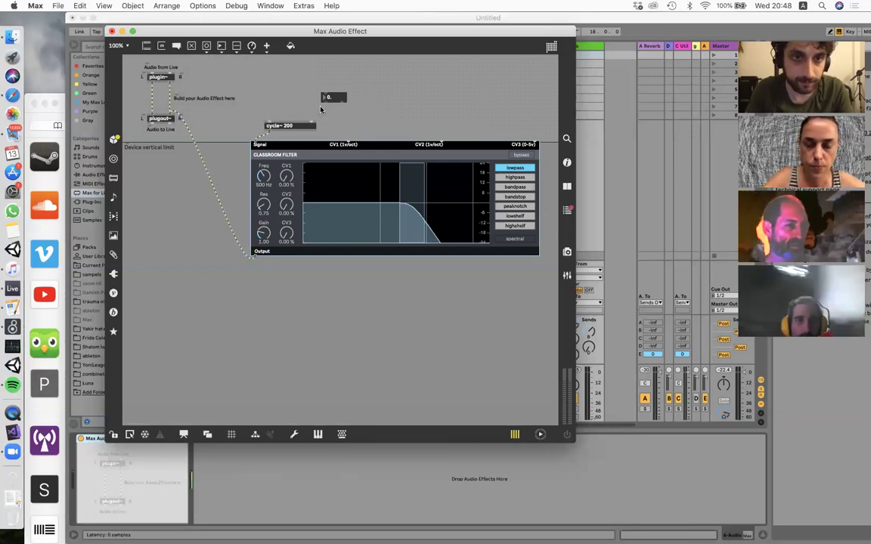
# Lock the patch, set the cycle~ frequency number box to 457, and set the Classroom Filter's Freq to 1.15 kHz.
pyautogui.press('super+e')
pyautogui.moveTo(330, 99); pyautogui.dragTo(330, 76)
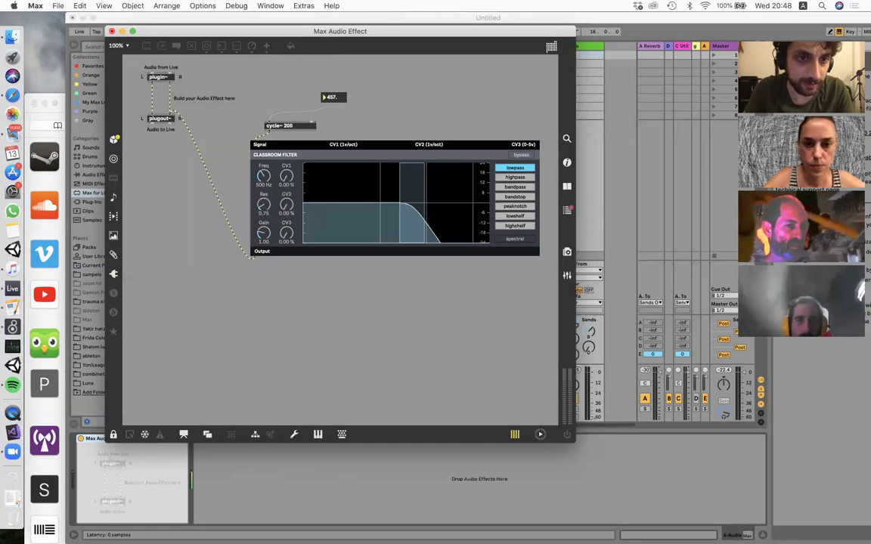
pyautogui.moveTo(264, 175)
pyautogui.mouseDown()
pyautogui.moveTo(264, 144)
pyautogui.moveTo(264, 164)
pyautogui.mouseUp()
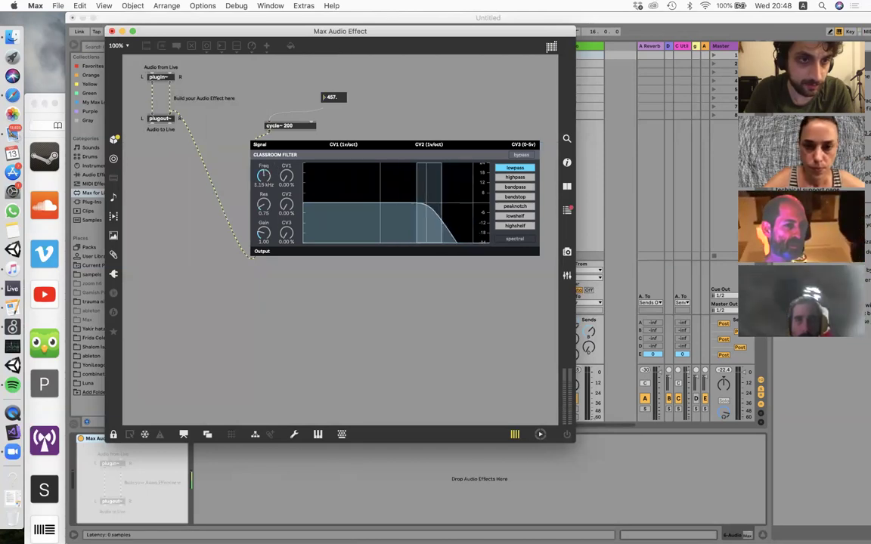
# Unlock the patch, move its window clear of Live's mixer, and adjust the 6 Audio track's volume.
pyautogui.press('super+e')
pyautogui.moveTo(223, 33); pyautogui.dragTo(182, 115)
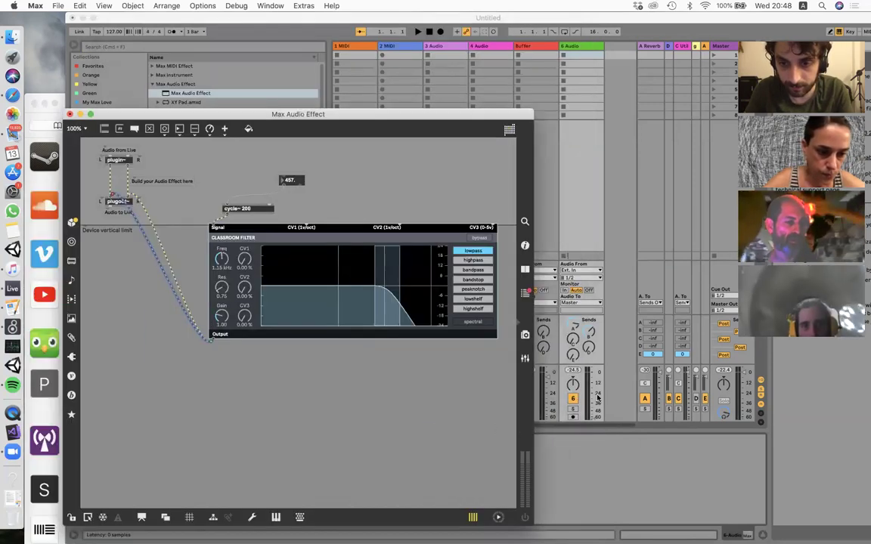
pyautogui.click(597, 397)
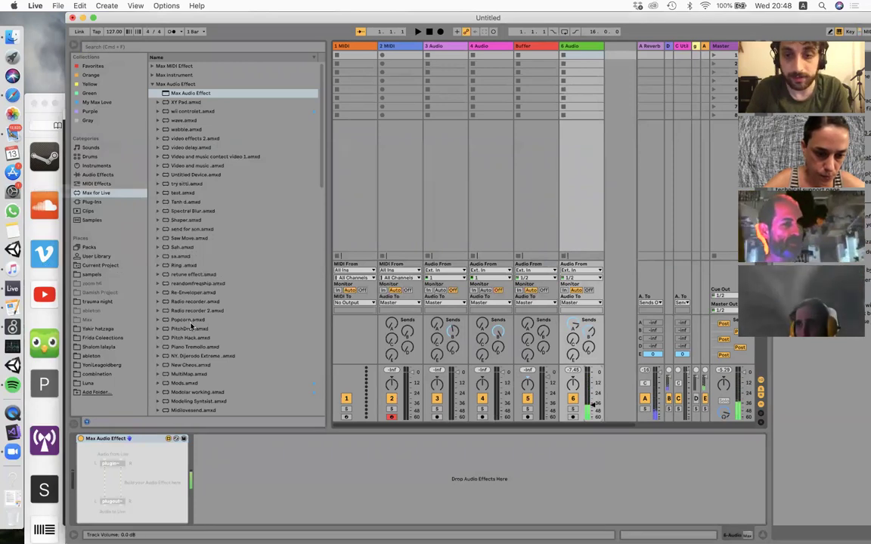
# Return to the Max patch, set the Classroom Filter's Freq to 20.0 Hz, and leave the patch locked.
pyautogui.click(12, 325)
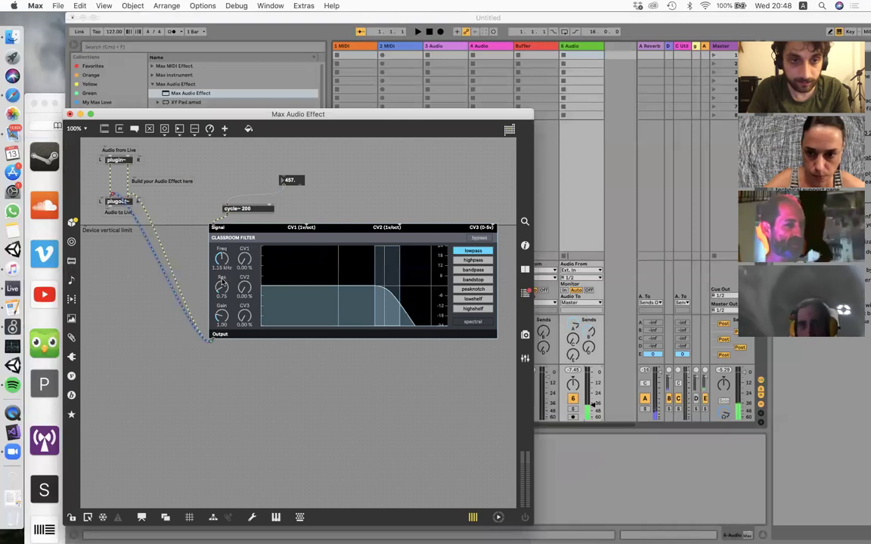
pyautogui.moveTo(221, 259); pyautogui.dragTo(219, 325)
pyautogui.press('super+e')
pyautogui.press('super+e')
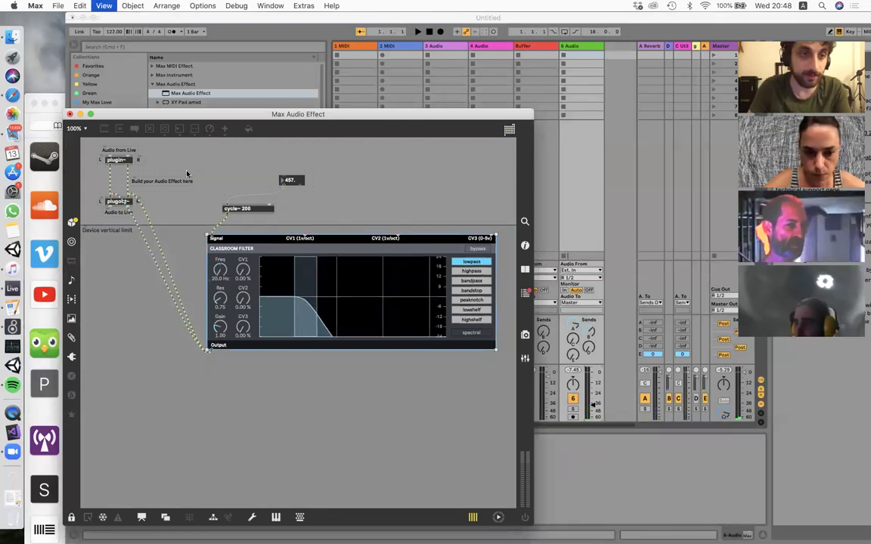
# Switch to Safari and open the Max for Live Community Resource at maxforlive.com.
pyautogui.moveTo(659, 104); pyautogui.dragTo(618, 9)
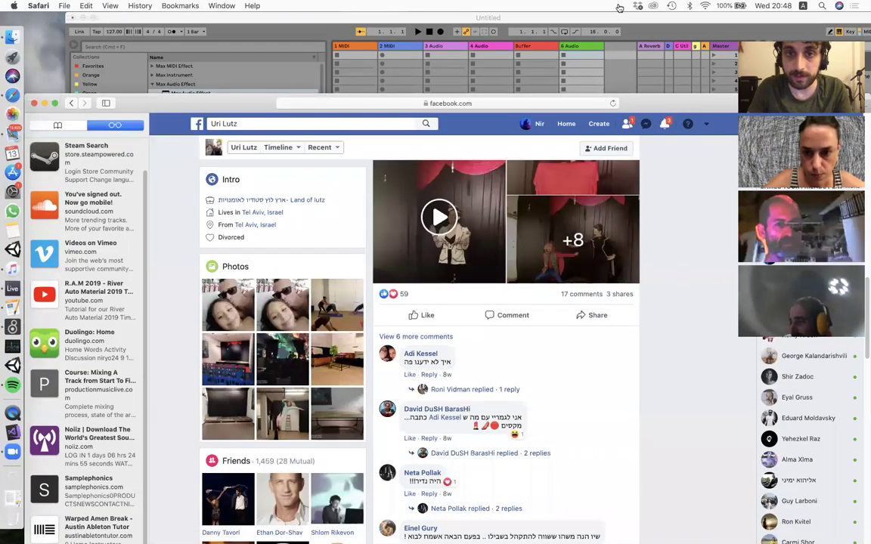
pyautogui.moveTo(479, 18); pyautogui.dragTo(486, 79)
pyautogui.click(468, 82)
pyautogui.press('BackSpace')
pyautogui.write('c')
pyautogui.press('BackSpace')
pyautogui.press('BackSpace')
pyautogui.write('maxforliv')
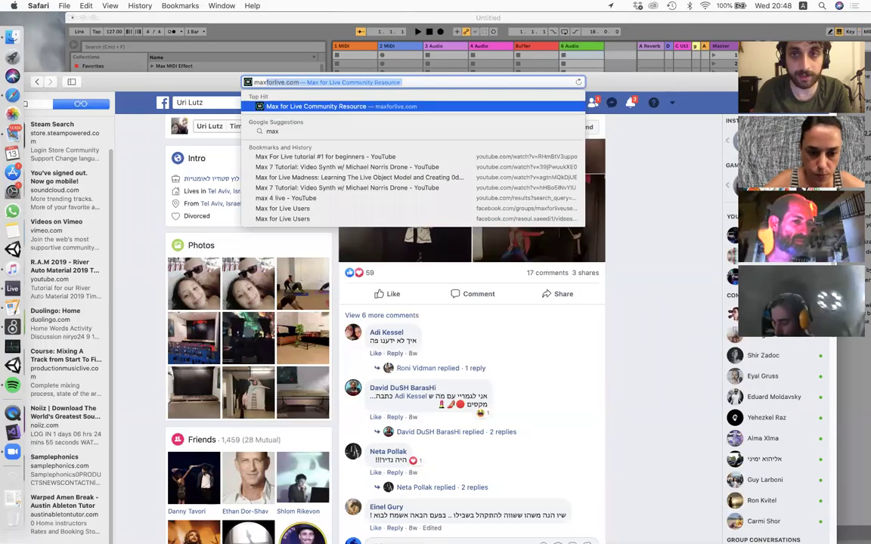
pyautogui.press('Return')
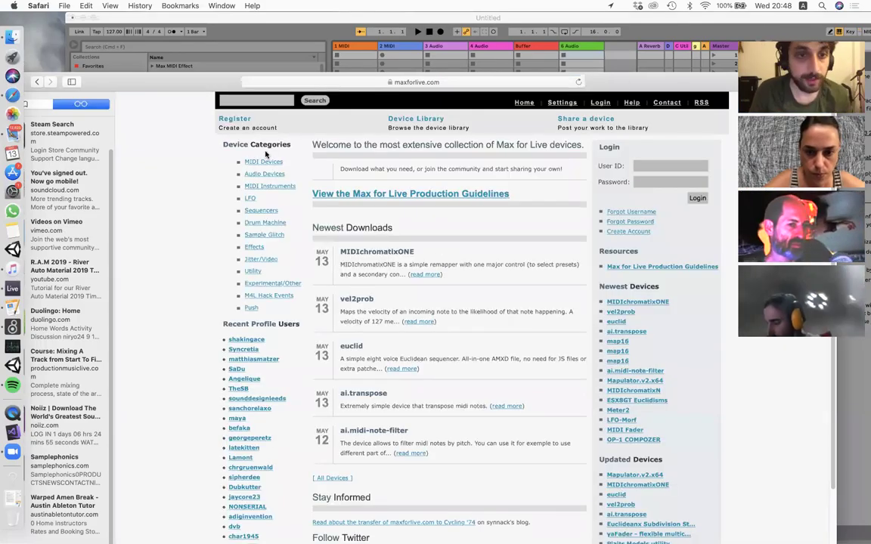
# Open the Jitter/Video device category and look through the devices listed on its first page.
pyautogui.click(261, 260)
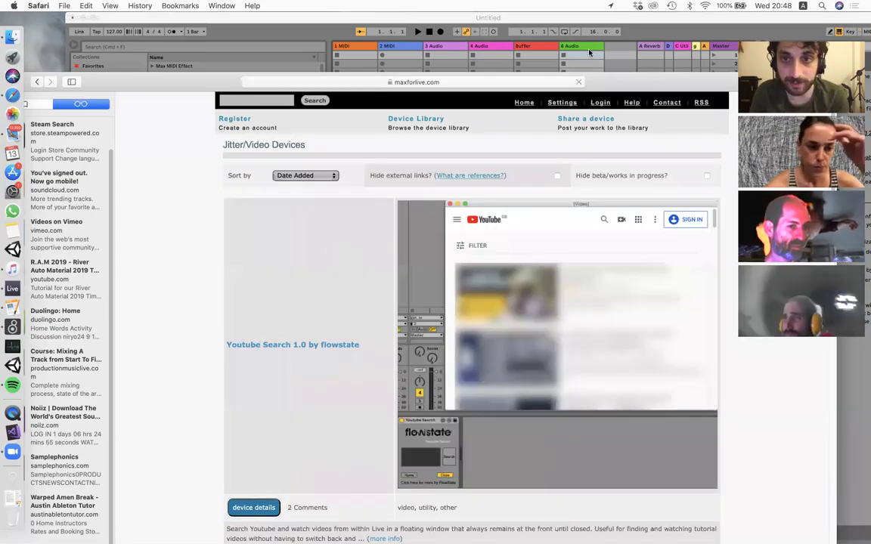
pyautogui.scroll(-1, 598, 88)
pyautogui.moveTo(598, 88); pyautogui.dragTo(568, 43)
pyautogui.scroll(-5, 632, 357)
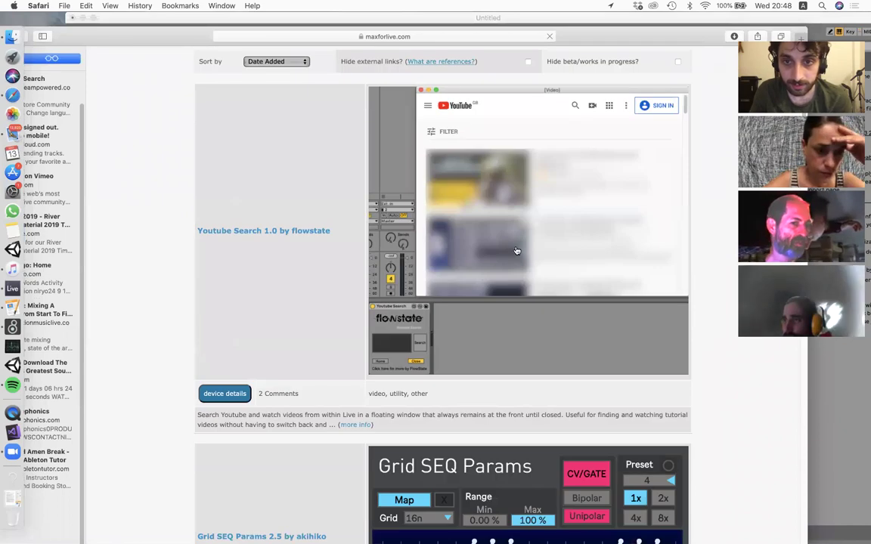
pyautogui.scroll(-8, 632, 357)
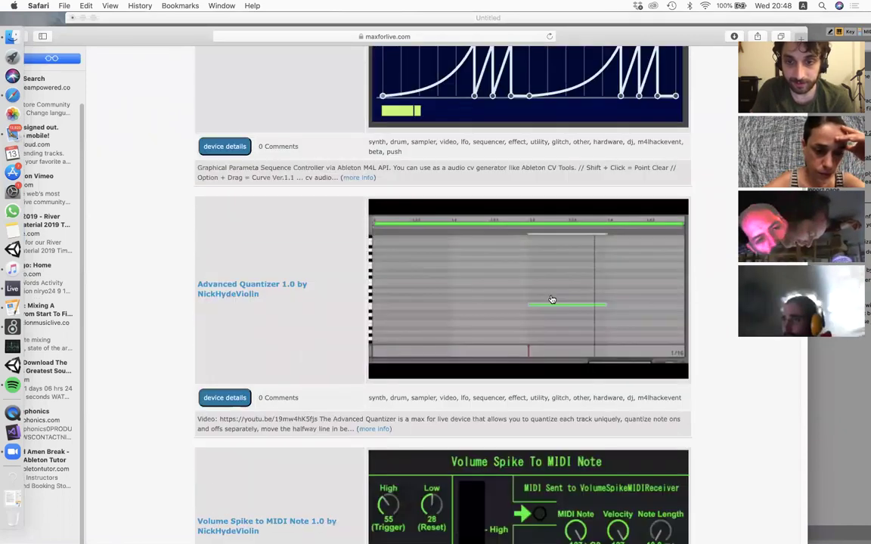
pyautogui.scroll(-10, 440, 310)
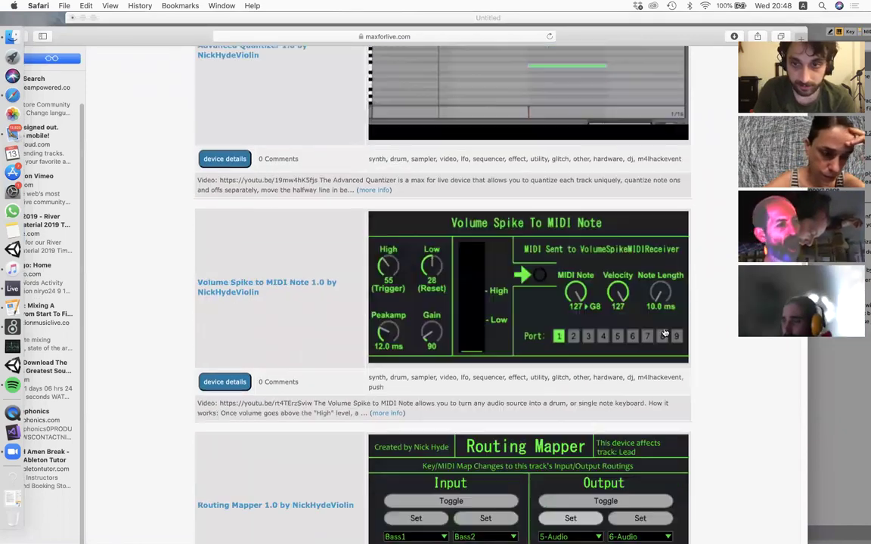
pyautogui.scroll(-3, 554, 412)
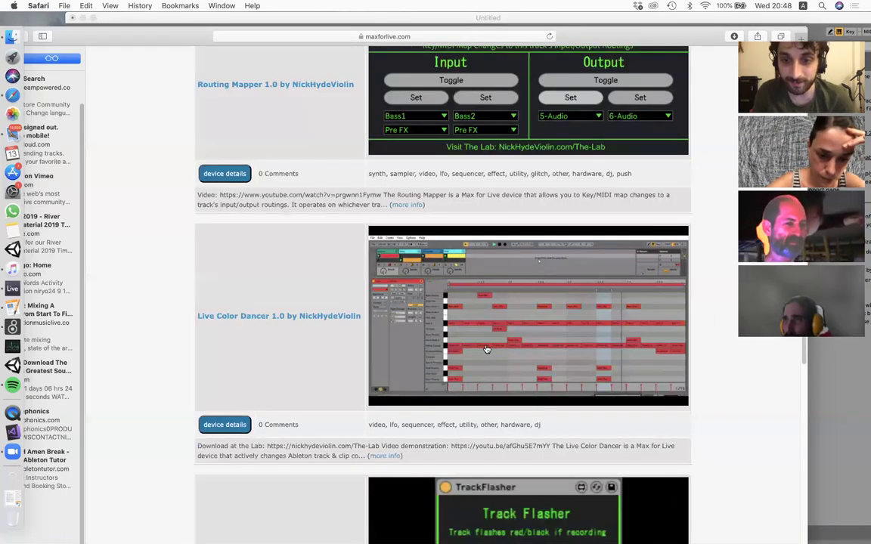
pyautogui.scroll(-14, 590, 348)
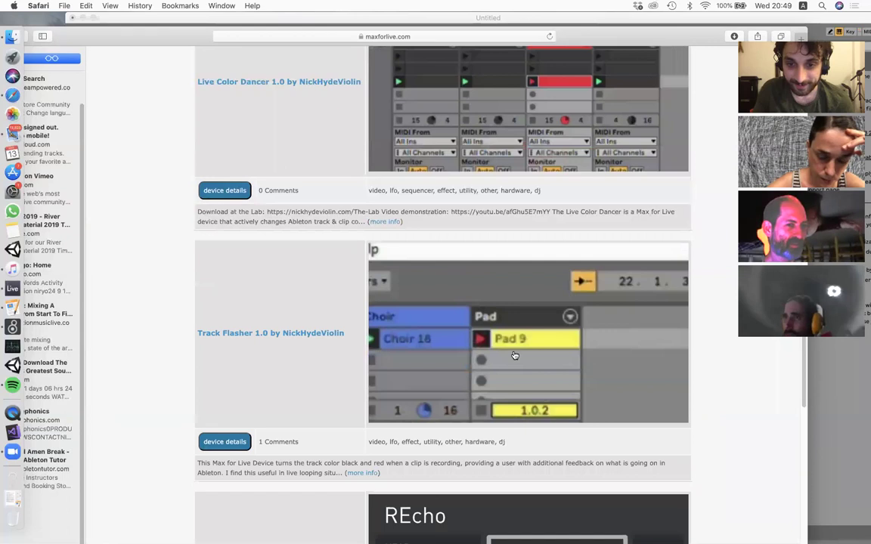
pyautogui.scroll(-15, 615, 391)
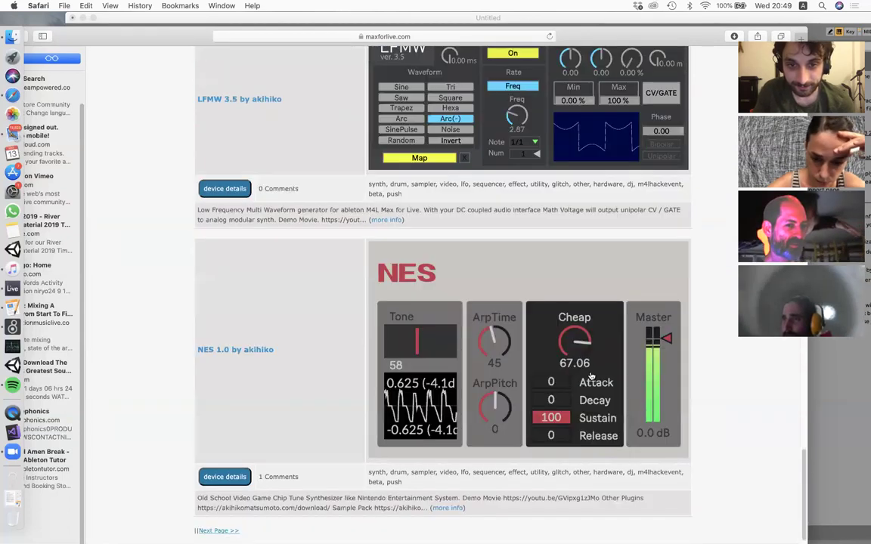
pyautogui.scroll(20, 587, 380)
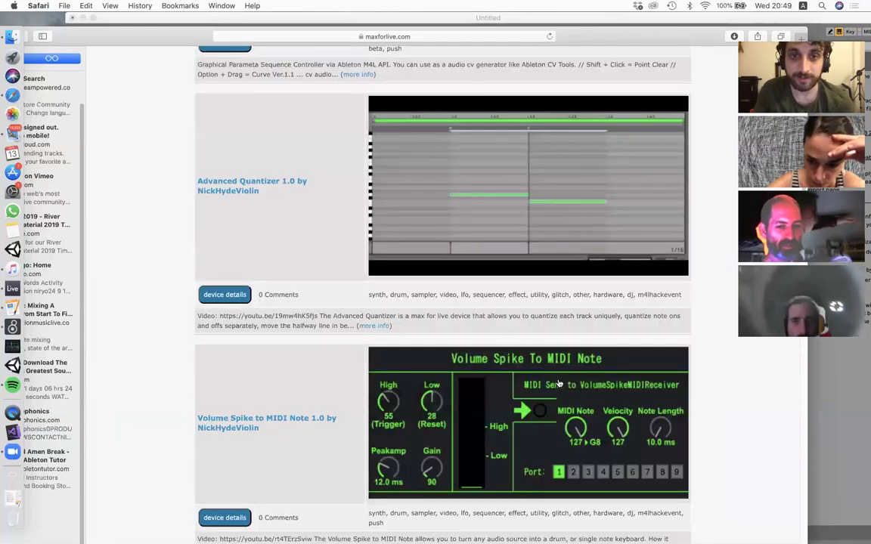
# Search the web for "reverb m4l" and look through the results.
pyautogui.moveTo(662, 22); pyautogui.dragTo(656, 108)
pyautogui.click(4, 89)
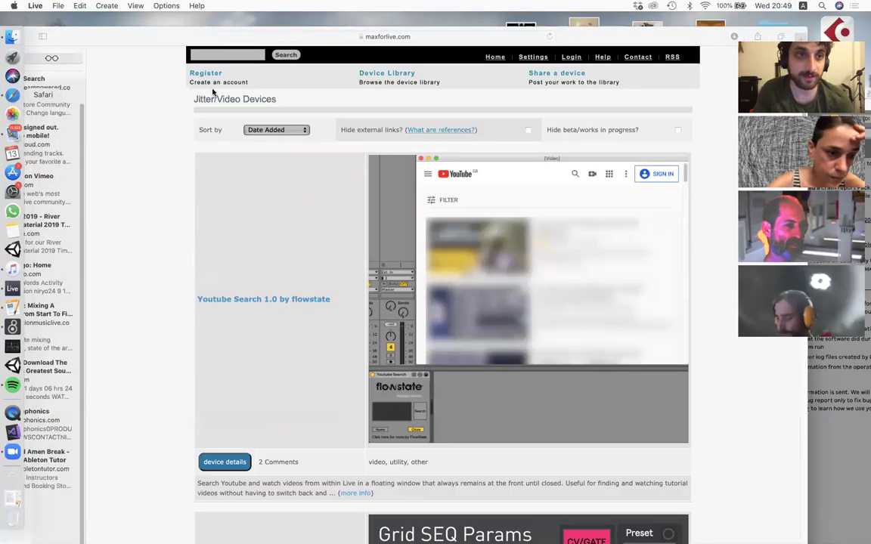
pyautogui.moveTo(387, 46); pyautogui.dragTo(383, 81)
pyautogui.click(383, 73)
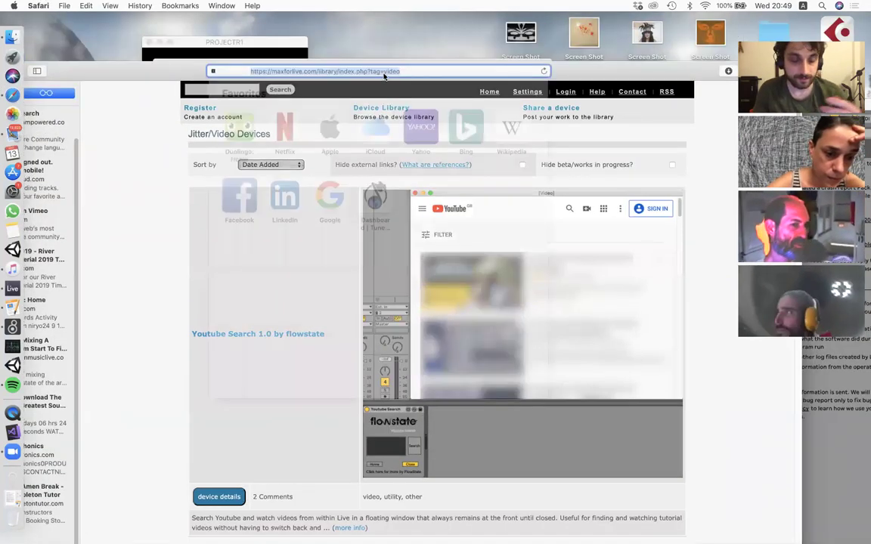
pyautogui.write('rev')
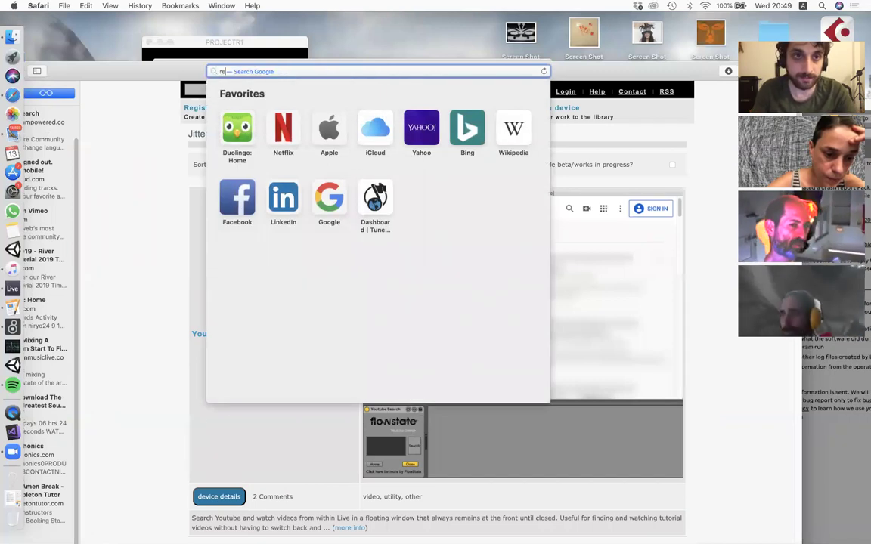
pyautogui.press('BackSpace')
pyautogui.press('BackSpace')
pyautogui.press('BackSpace')
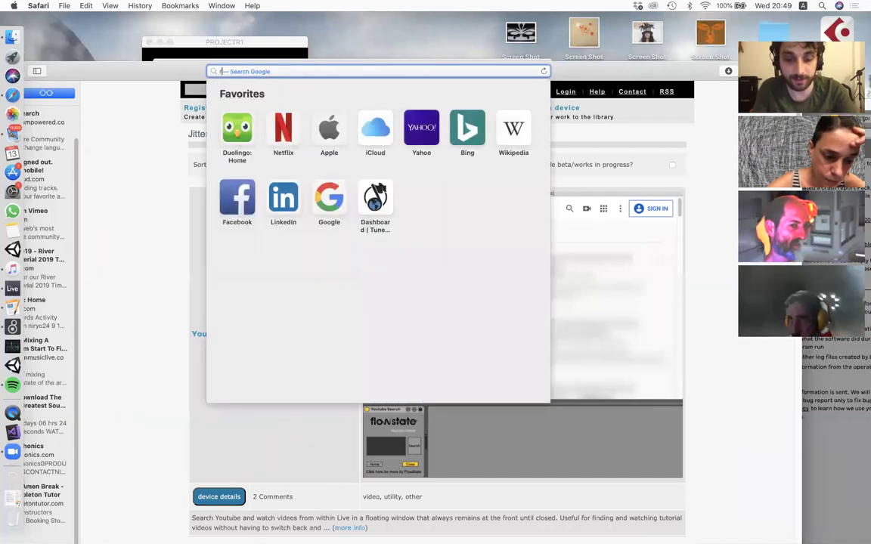
pyautogui.write('reverb')
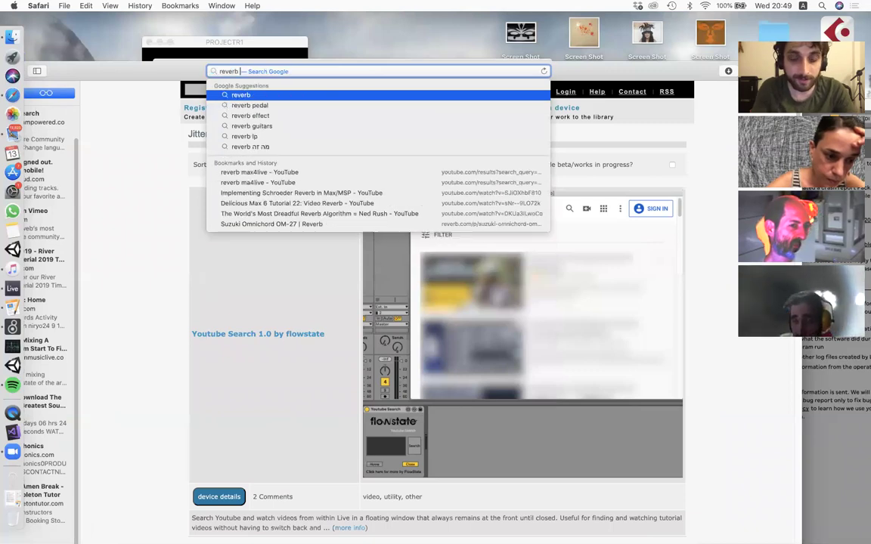
pyautogui.write(' m4l')
pyautogui.press('Return')
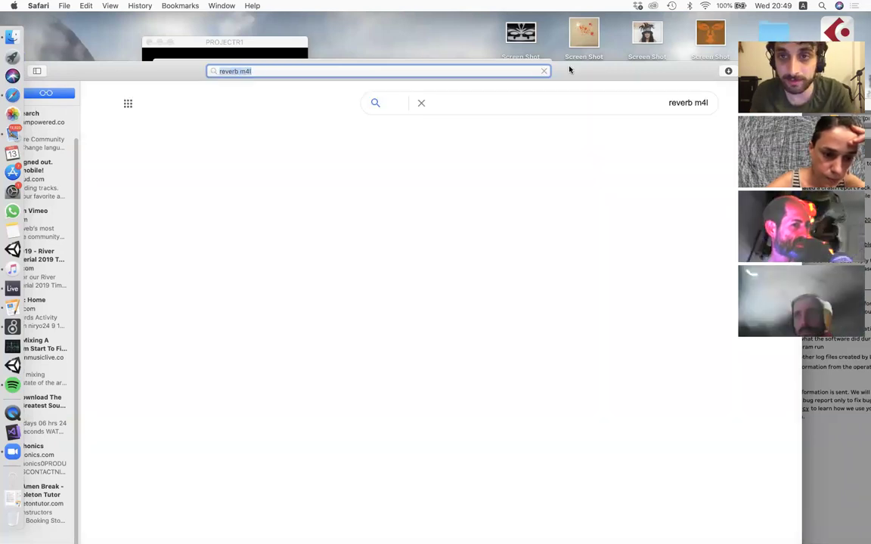
pyautogui.moveTo(572, 69); pyautogui.dragTo(511, 34)
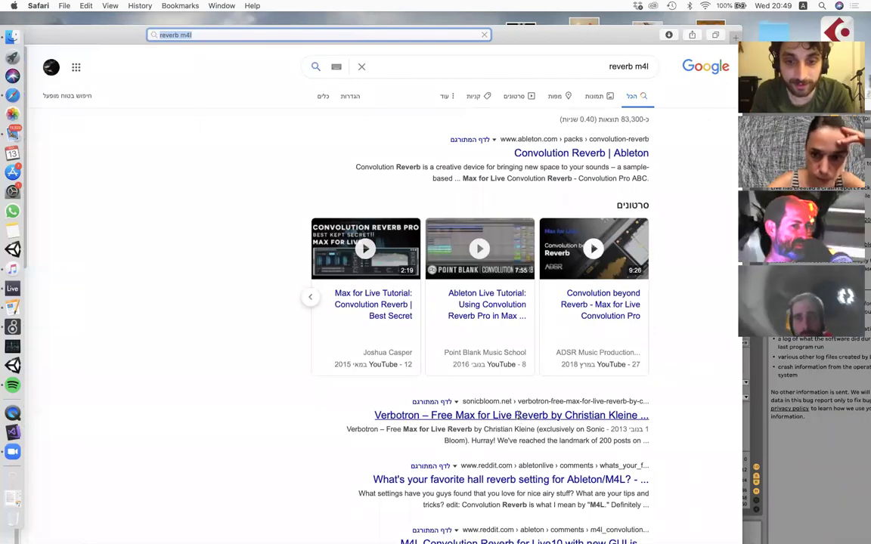
pyautogui.scroll(-2, 490, 413)
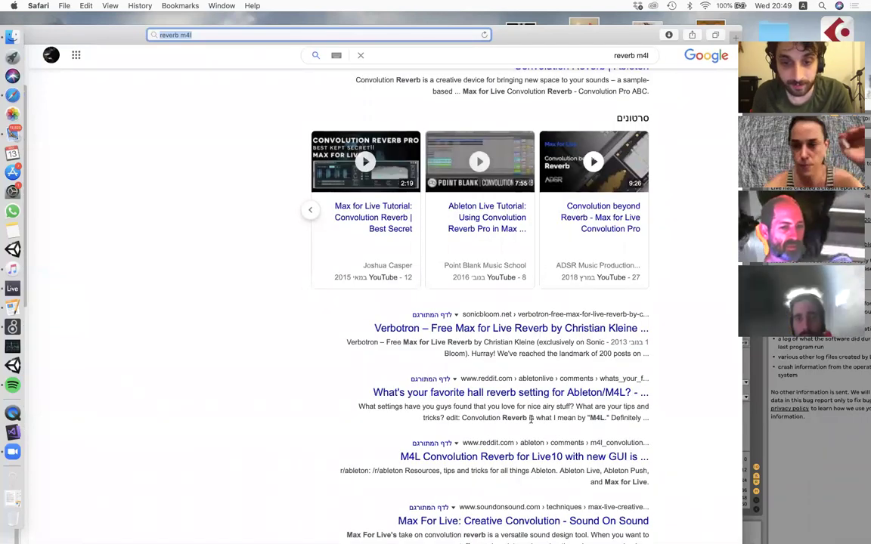
pyautogui.scroll(-1, 531, 419)
pyautogui.scroll(-10, 531, 426)
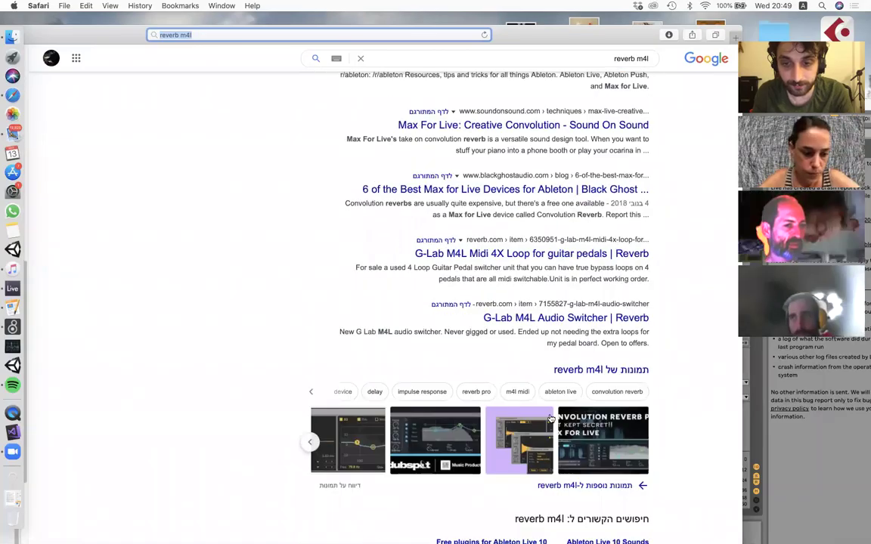
# Search Google for "synth m4l free" and open the maxforlive.com MIDI Instruments library from the results.
pyautogui.moveTo(579, 37); pyautogui.dragTo(620, 95)
pyautogui.click(619, 95)
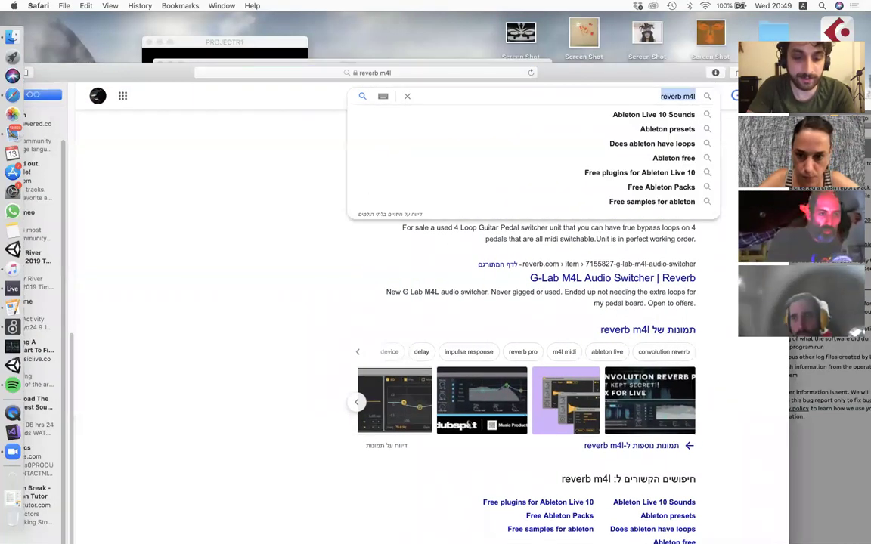
pyautogui.write('synth')
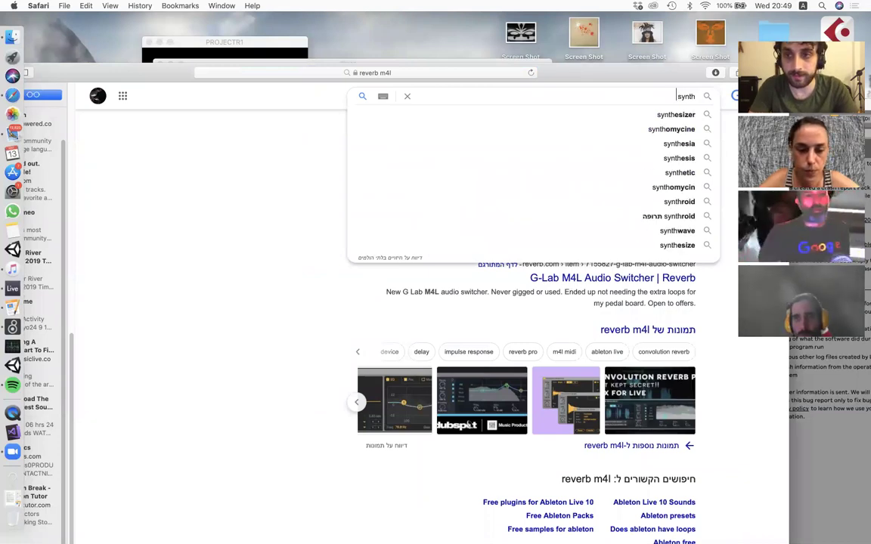
pyautogui.write(' m')
pyautogui.write('4l')
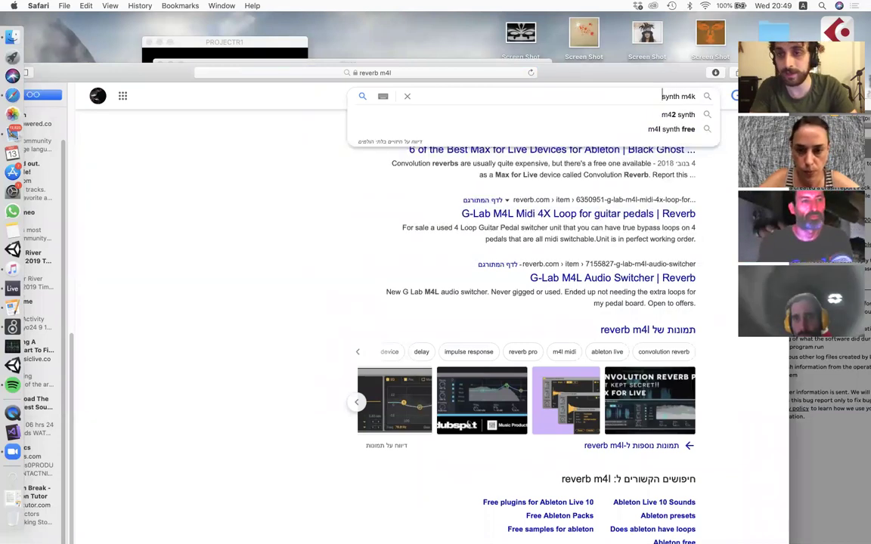
pyautogui.write(' free')
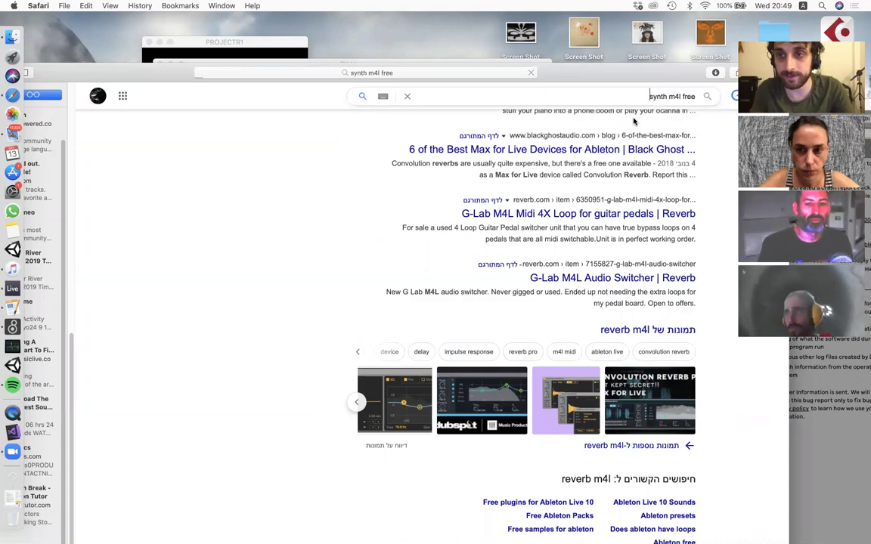
pyautogui.press('Return')
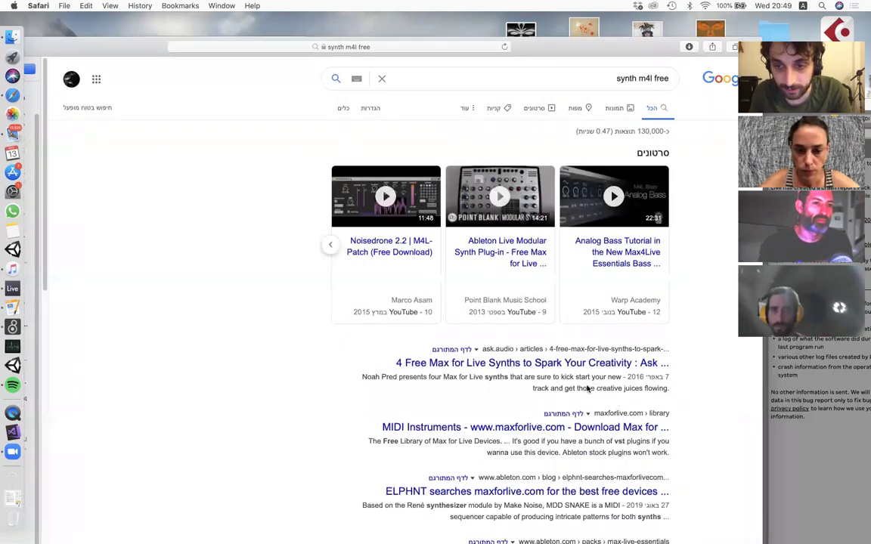
pyautogui.scroll(-1, 628, 426)
pyautogui.click(628, 414)
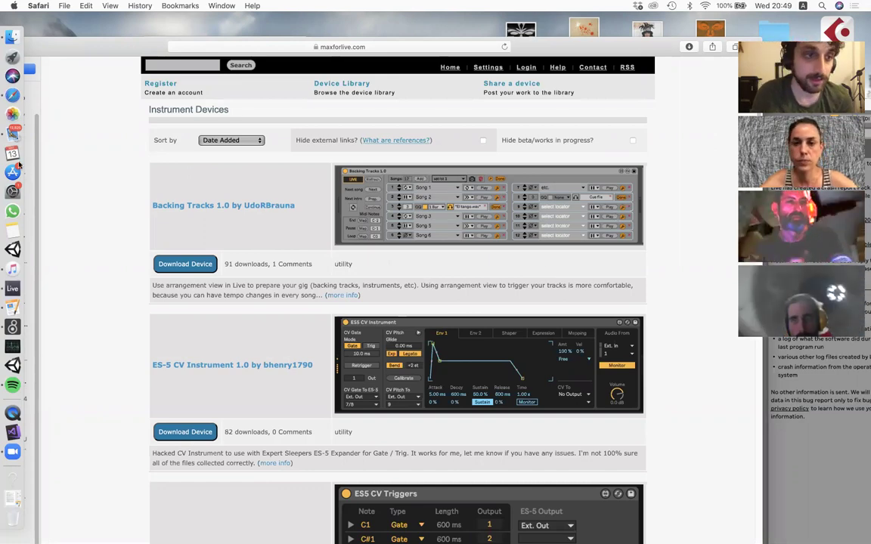
# Switch to Live, search its Max for Live devices for "cyc" under Max Audio Effect, and clear the search.
pyautogui.click(12, 290)
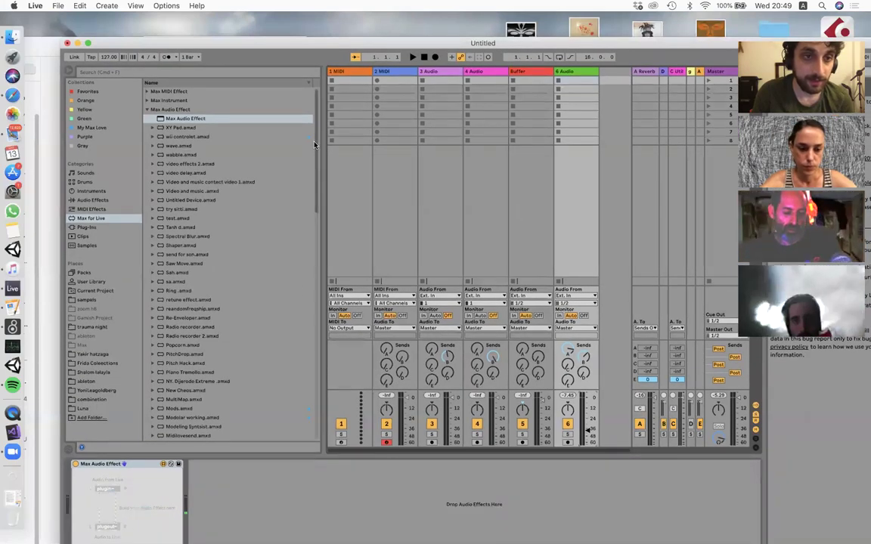
pyautogui.scroll(-10, 297, 251)
pyautogui.scroll(10, 297, 251)
pyautogui.click(164, 72)
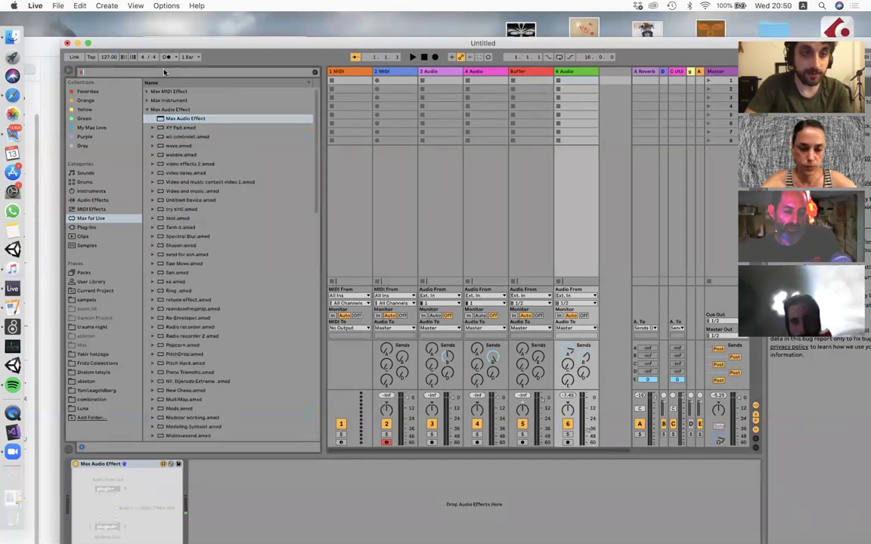
pyautogui.write('cyc')
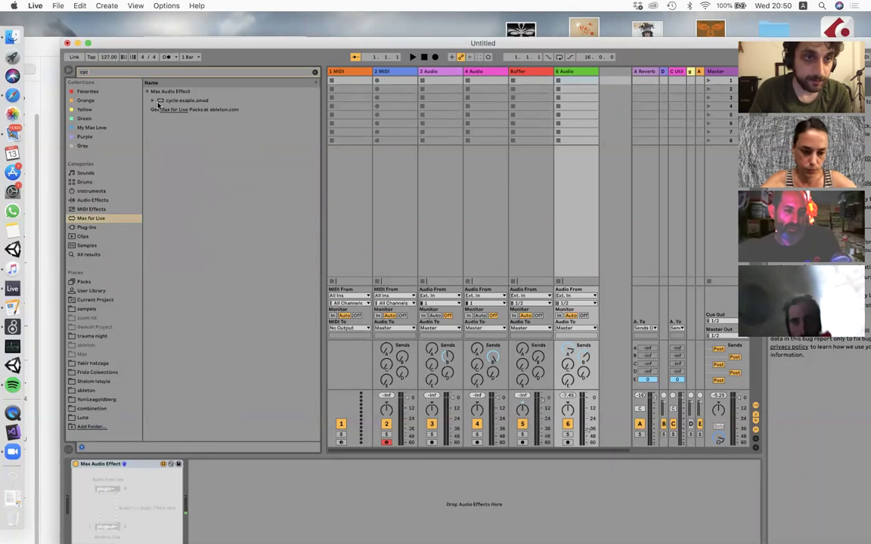
pyautogui.click(146, 93)
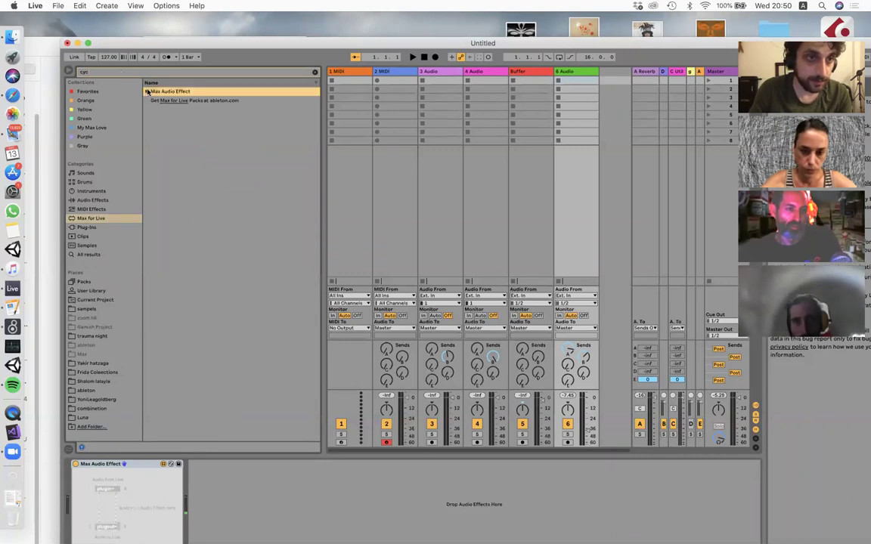
pyautogui.click(148, 91)
pyautogui.click(164, 100)
pyautogui.press('BackSpace')
pyautogui.press('BackSpace')
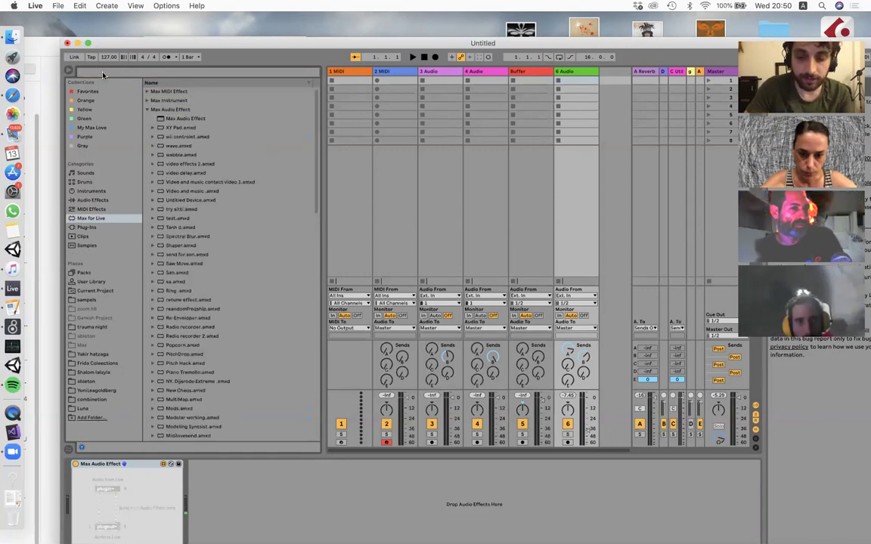
# Search the Max for Live devices for "lfo" and add LFO.amxd to a new audio track.
pyautogui.click(103, 73)
pyautogui.write('lfo')
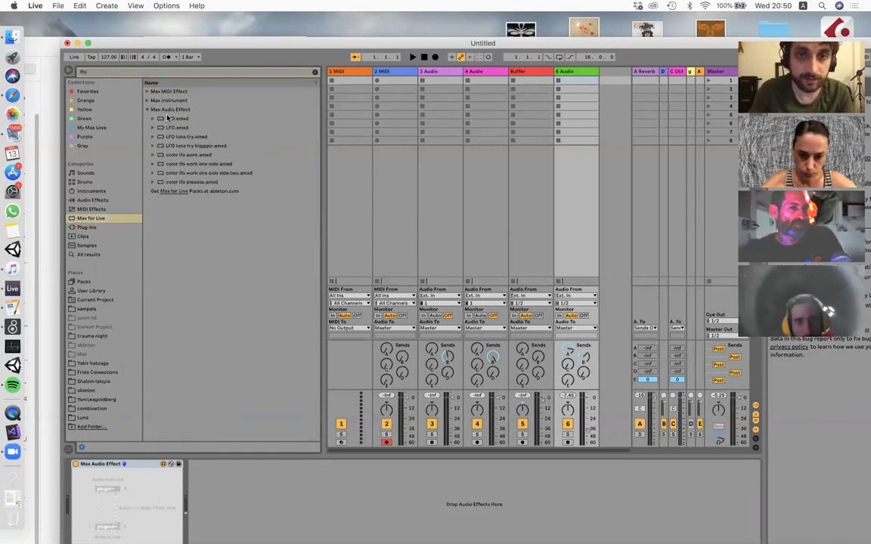
pyautogui.click(168, 119)
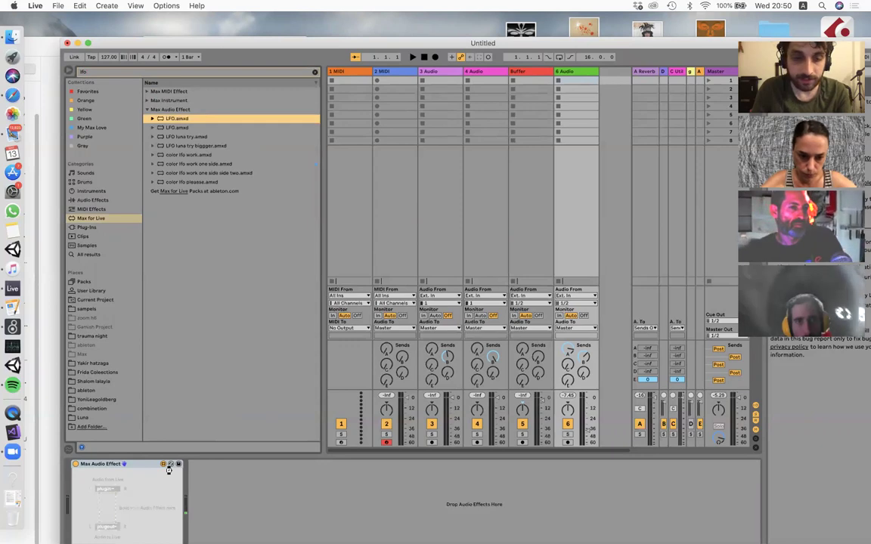
pyautogui.moveTo(288, 437); pyautogui.dragTo(618, 93)
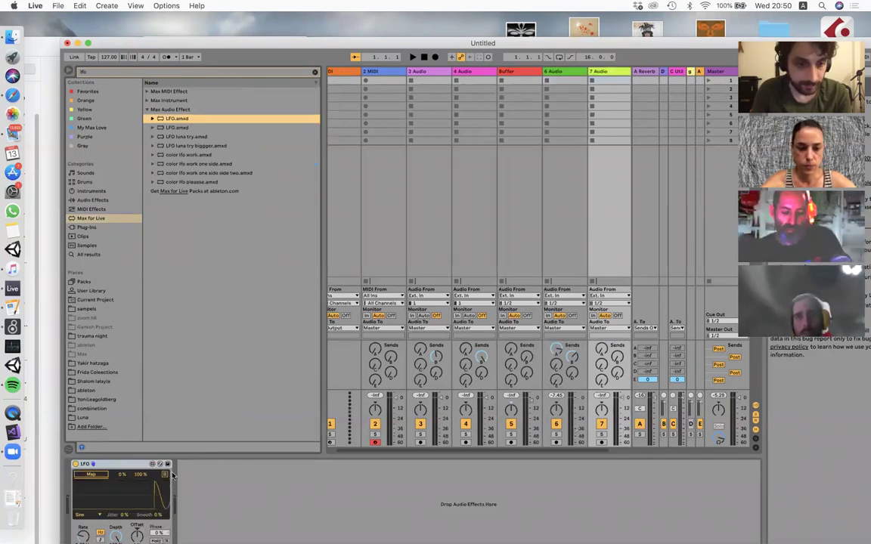
# Map the LFO to send B of the 4 Audio track and delete the 7 Audio track that holds the LFO.
pyautogui.click(96, 476)
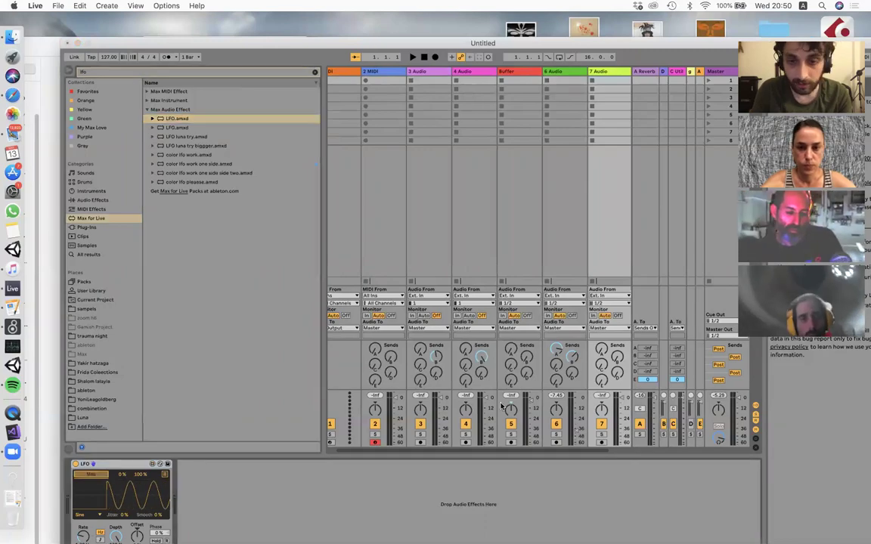
pyautogui.click(481, 357)
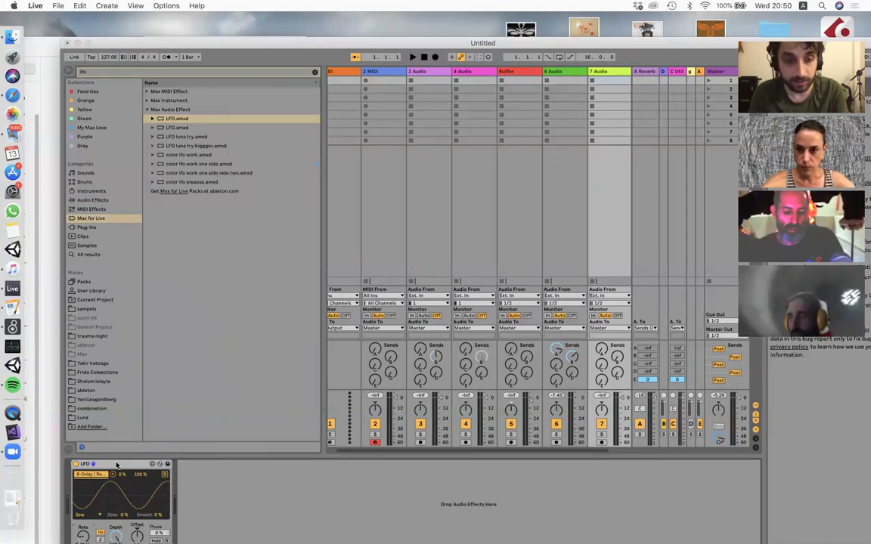
pyautogui.click(550, 72)
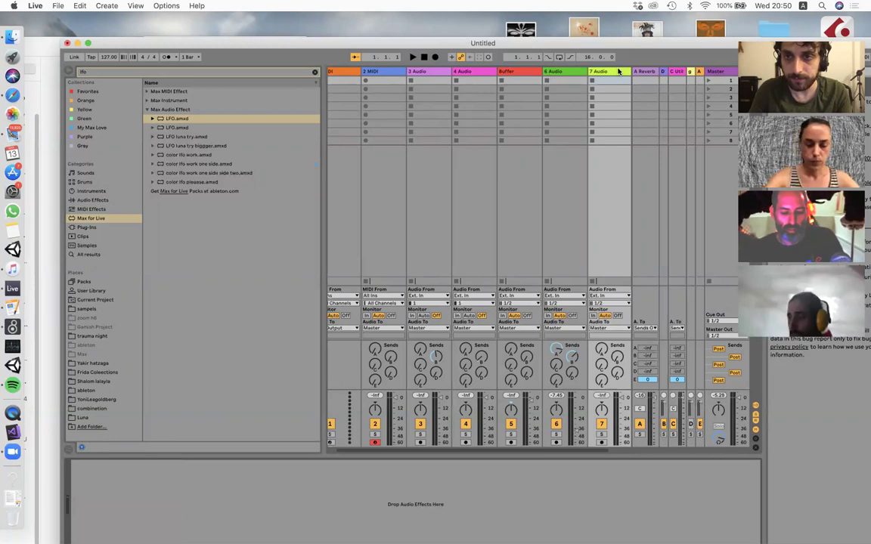
pyautogui.press('BackSpace')
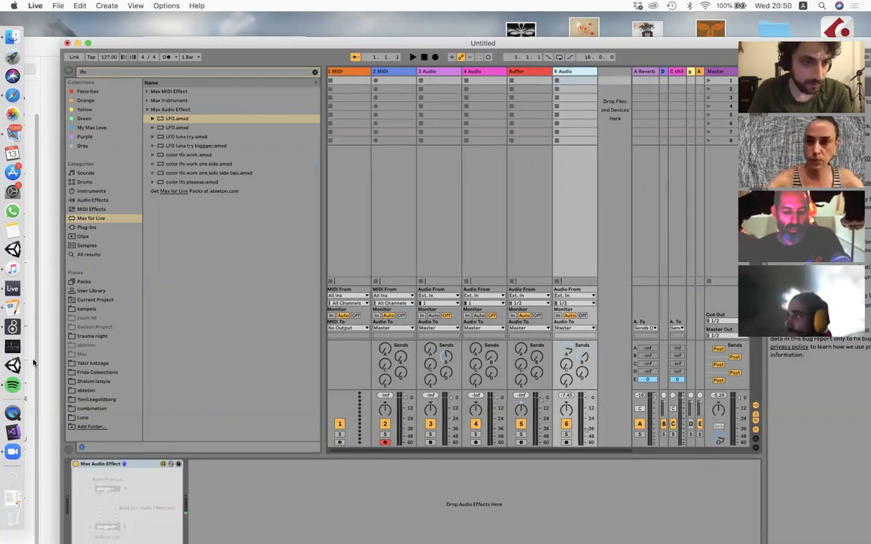
# Switch to Max and delete the Classroom Filter, the cycle~ 200 object and its number box from the patch.
pyautogui.click(13, 327)
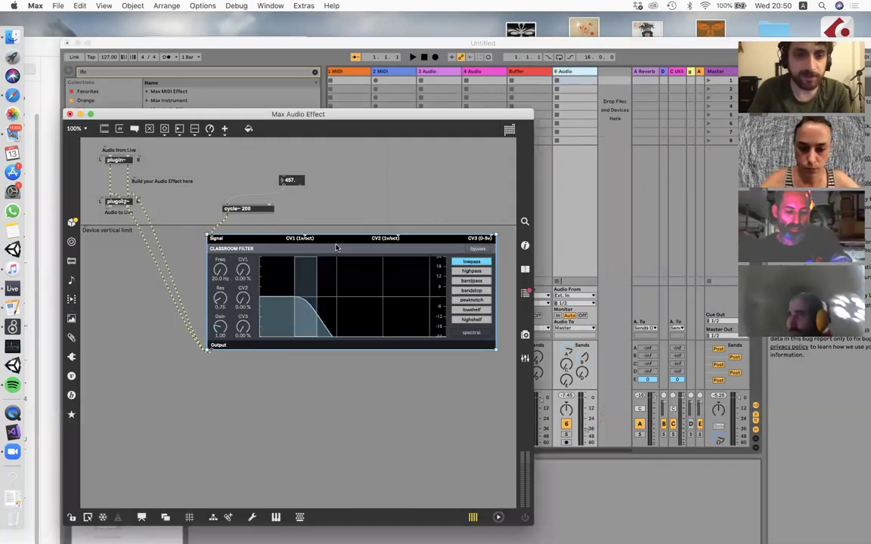
pyautogui.press('BackSpace')
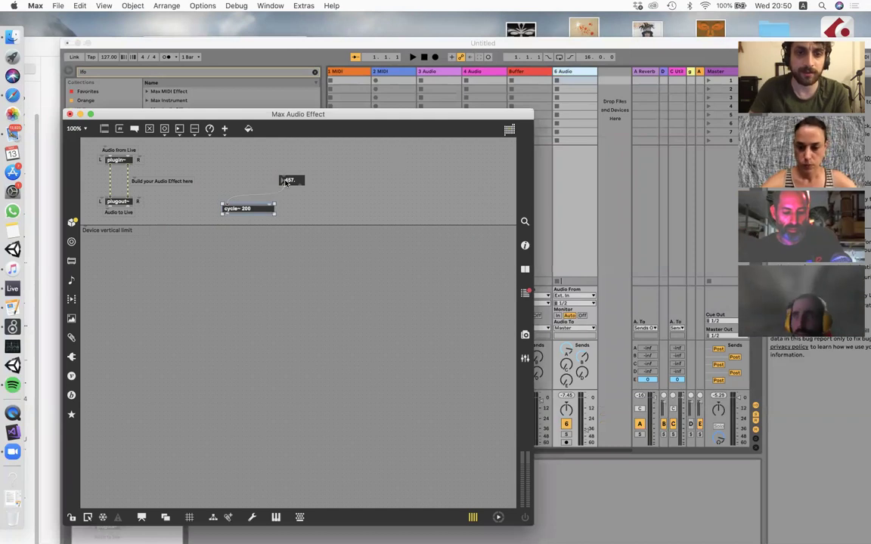
pyautogui.press('BackSpace')
# Look through the snippet categories available under Paste From, including Max for Live and MaxDefaultContent, without inserting one.
pyautogui.rightClick(287, 189)
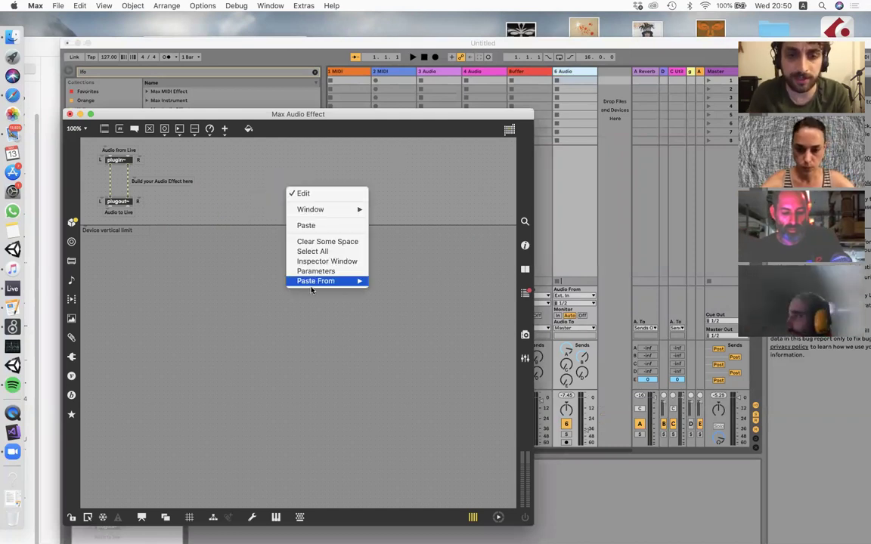
pyautogui.moveTo(333, 281)
pyautogui.moveTo(414, 302)
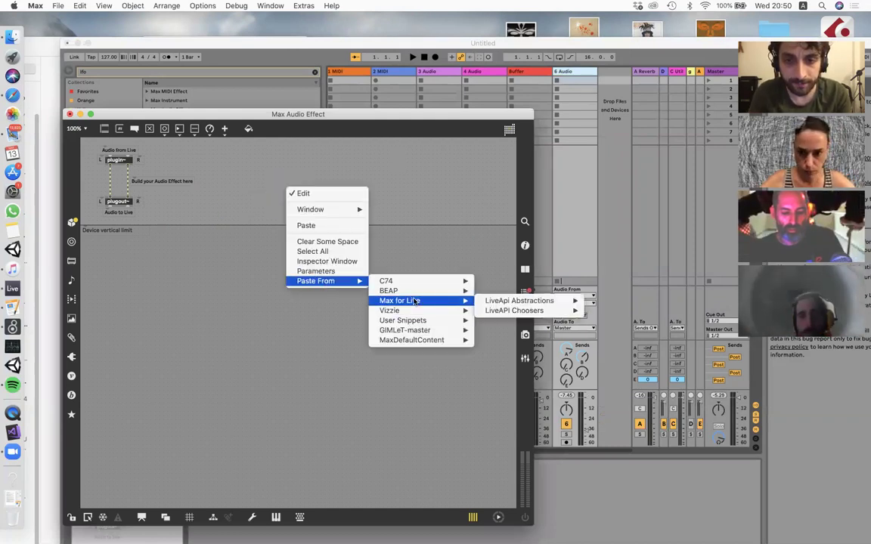
pyautogui.moveTo(515, 303)
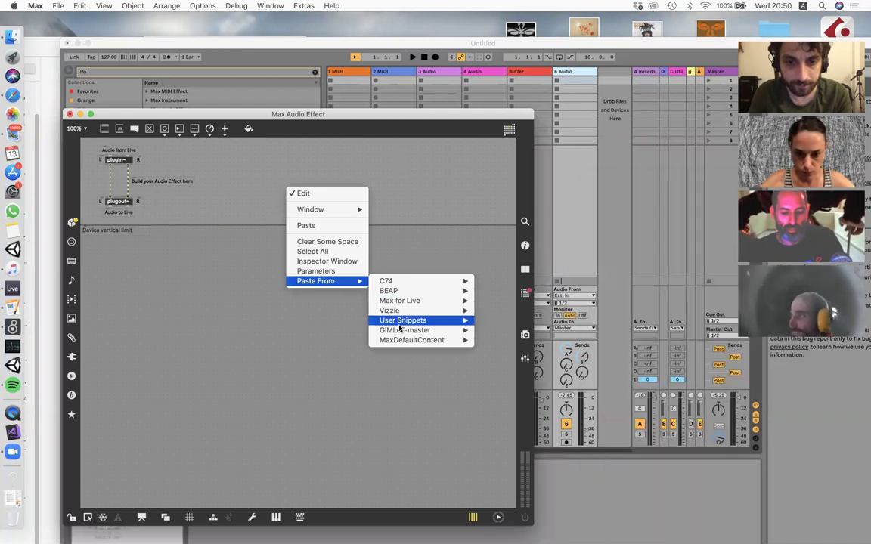
pyautogui.moveTo(399, 331)
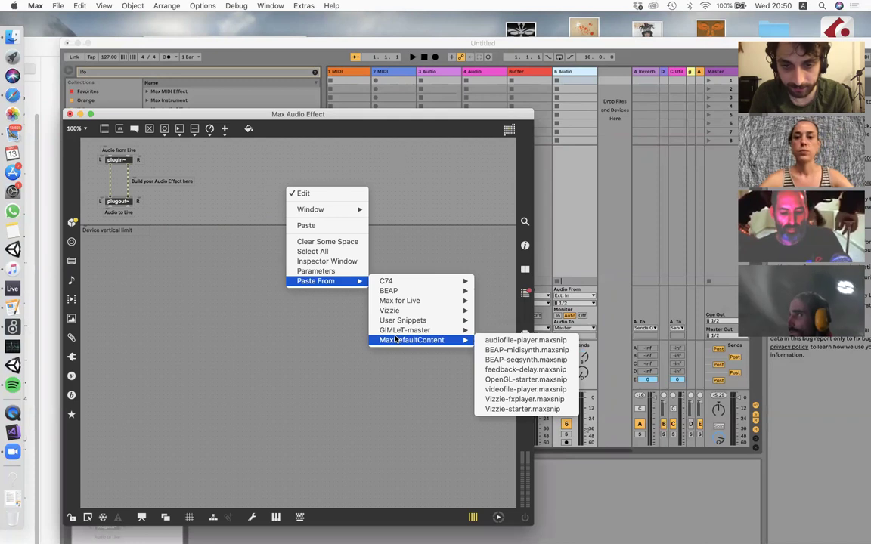
pyautogui.moveTo(404, 284)
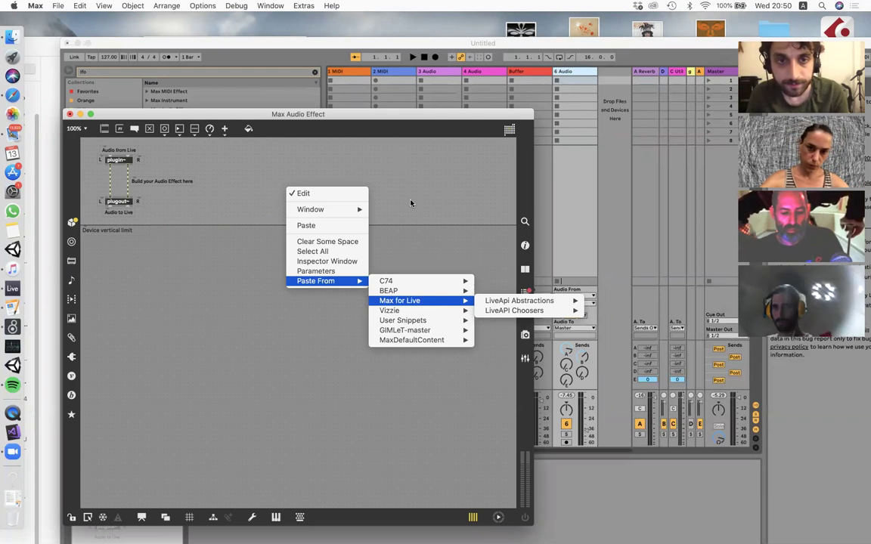
pyautogui.click(391, 181)
# Enlarge the Max Audio Effect patcher window and move it higher on the desktop.
pyautogui.moveTo(481, 118); pyautogui.dragTo(533, 94)
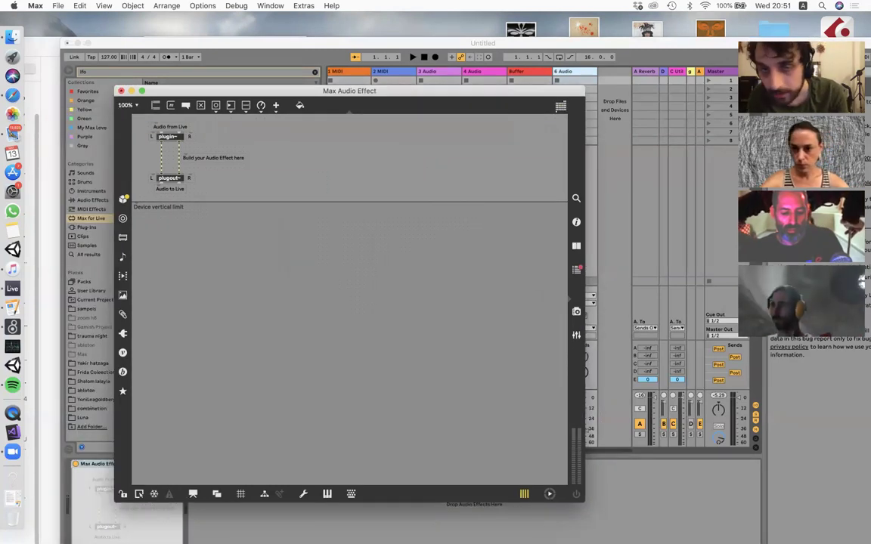
pyautogui.moveTo(583, 90); pyautogui.dragTo(684, 67)
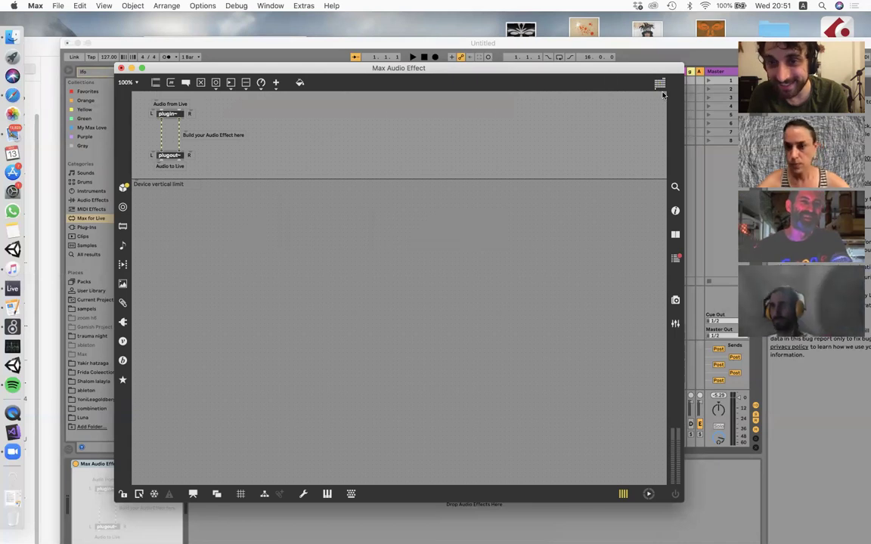
pyautogui.moveTo(484, 80); pyautogui.dragTo(447, 85)
pyautogui.moveTo(649, 71); pyautogui.dragTo(705, 19)
pyautogui.moveTo(805, 34); pyautogui.dragTo(804, 25)
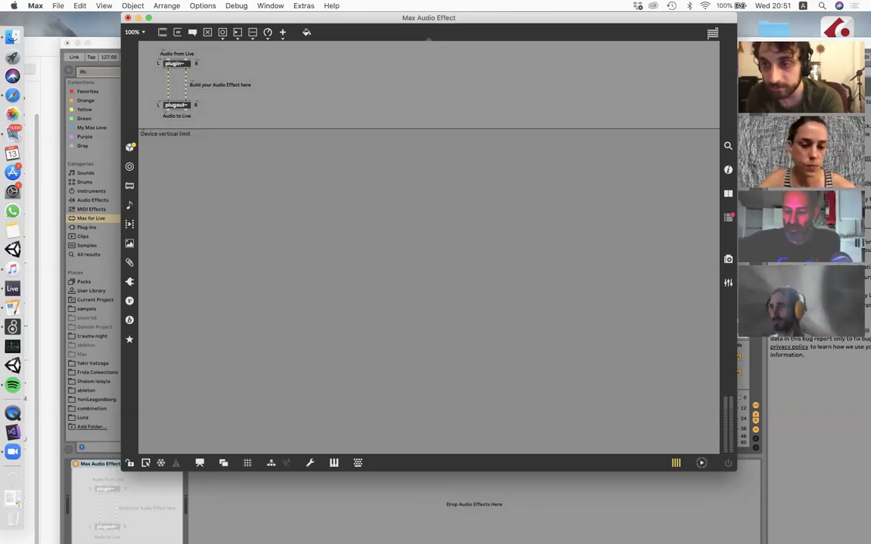
# Delete the "Build your Audio Effect here" comment and move plugout~ directly below plugin~.
pyautogui.moveTo(245, 149); pyautogui.dragTo(235, 83)
pyautogui.press('BackSpace')
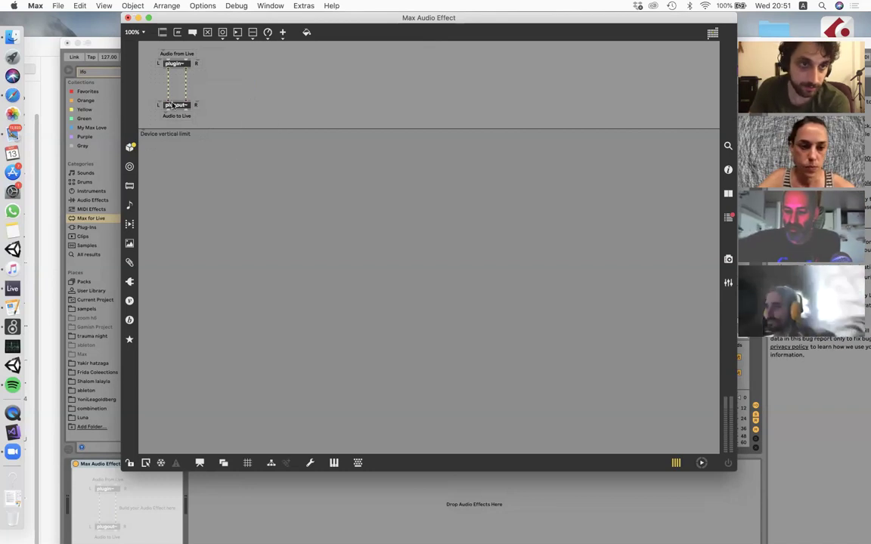
pyautogui.moveTo(175, 105); pyautogui.dragTo(173, 73)
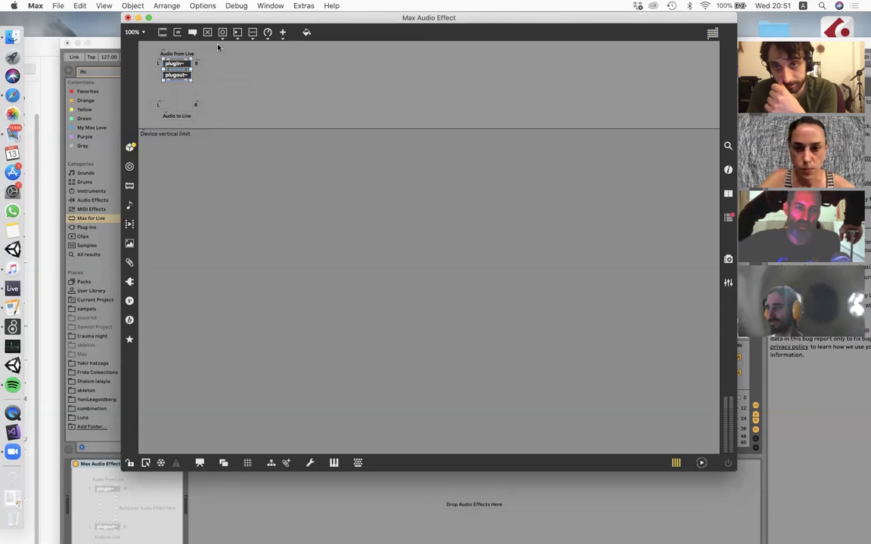
# Close the Max Audio Effect patcher without saving and open the My Max Love collection in Live.
pyautogui.click(127, 17)
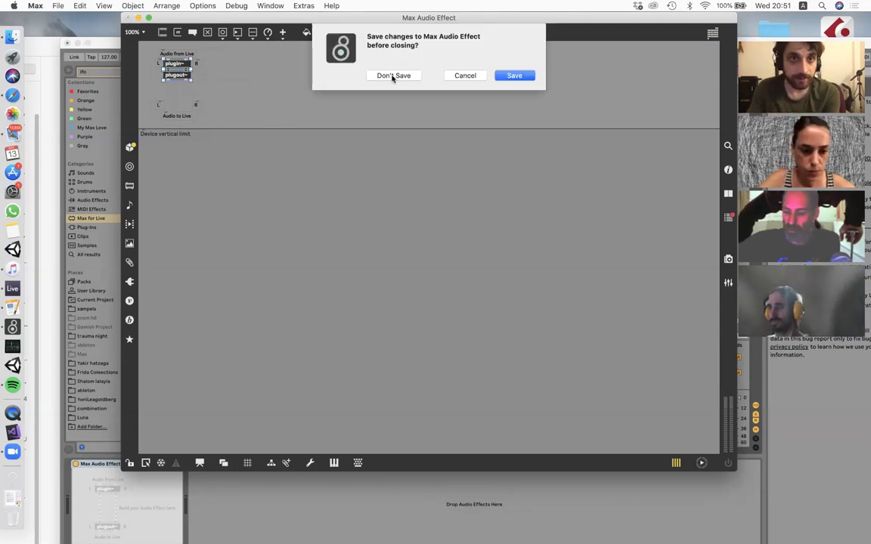
pyautogui.click(393, 75)
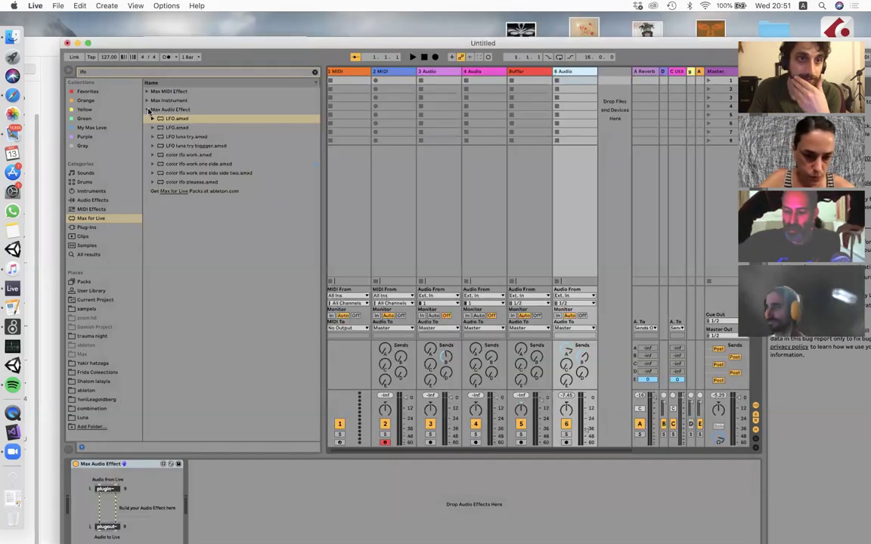
pyautogui.click(149, 110)
pyautogui.click(94, 127)
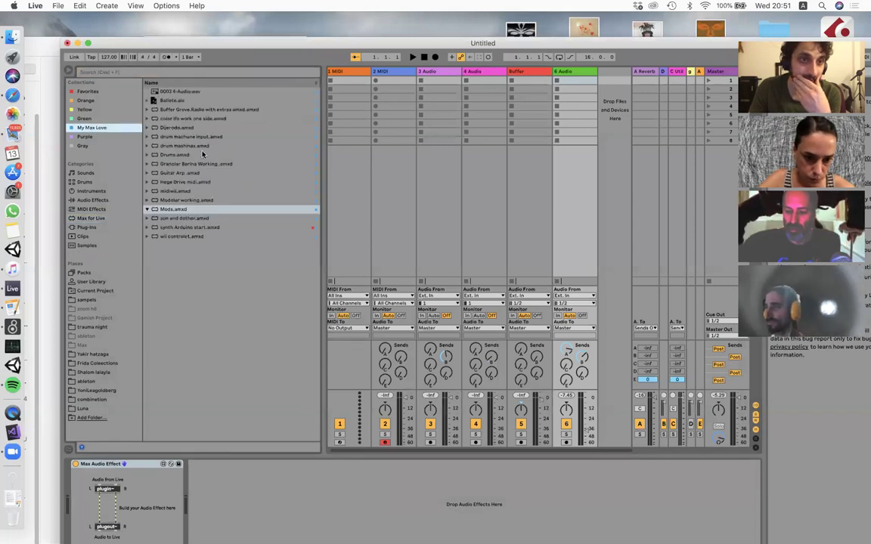
# Add Hege Drive midi.amxd to a new track and trigger the device's off control.
pyautogui.click(171, 183)
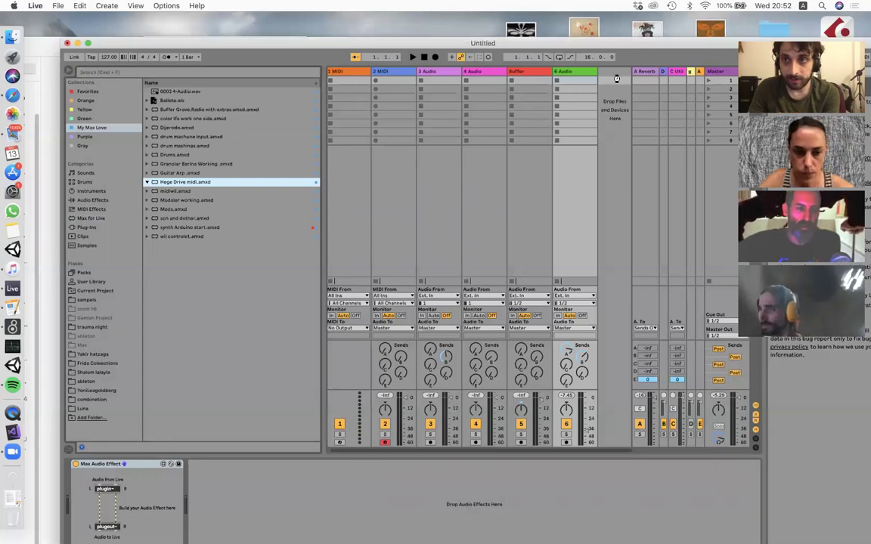
pyautogui.moveTo(616, 79); pyautogui.dragTo(616, 79)
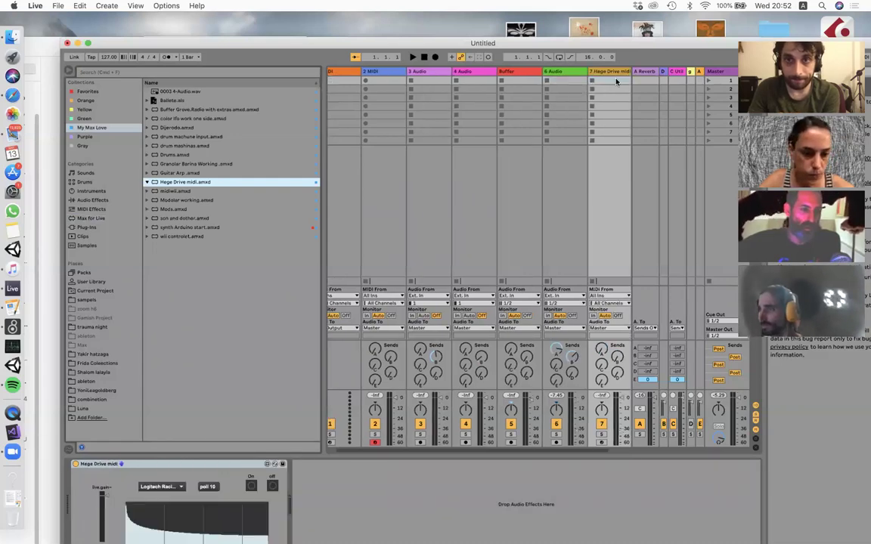
pyautogui.click(273, 487)
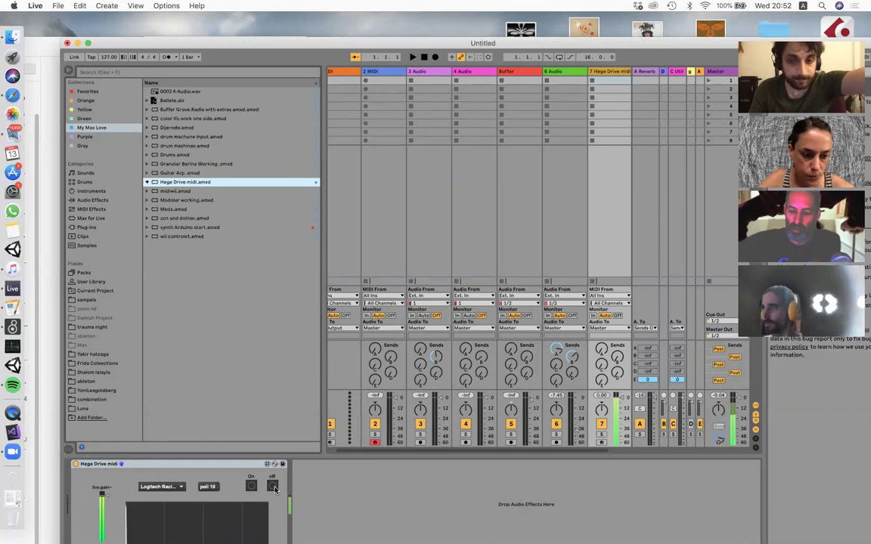
# Arm the Hege Drive midi track and enter two A3 notes and one G3 note in its first clip.
pyautogui.click(603, 443)
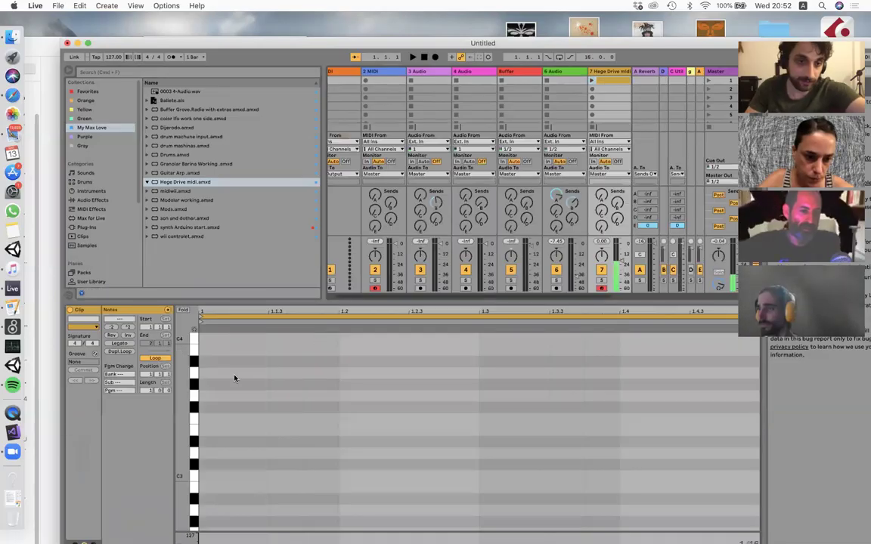
pyautogui.doubleClick(232, 375)
pyautogui.doubleClick(430, 377)
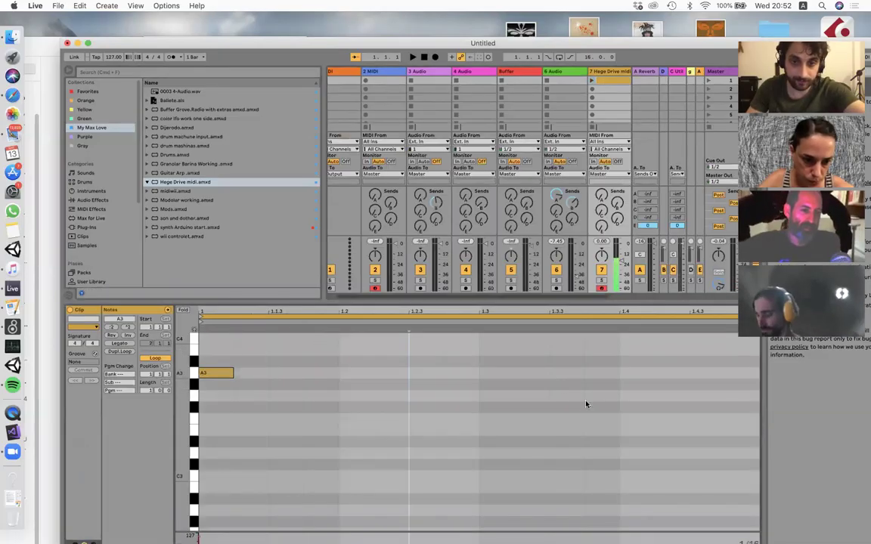
pyautogui.doubleClick(583, 399)
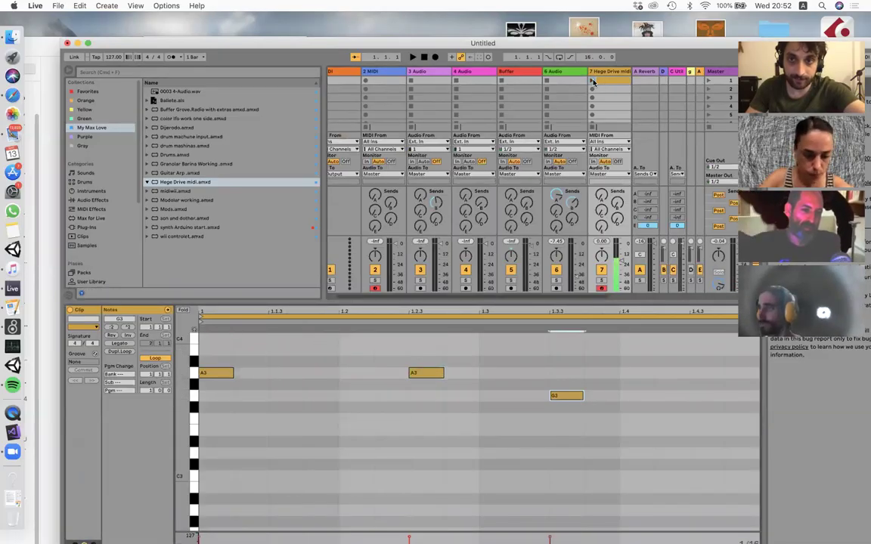
# Launch the first clip on the Hege Drive midi track and bring up that track's device.
pyautogui.click(592, 82)
pyautogui.click(603, 80)
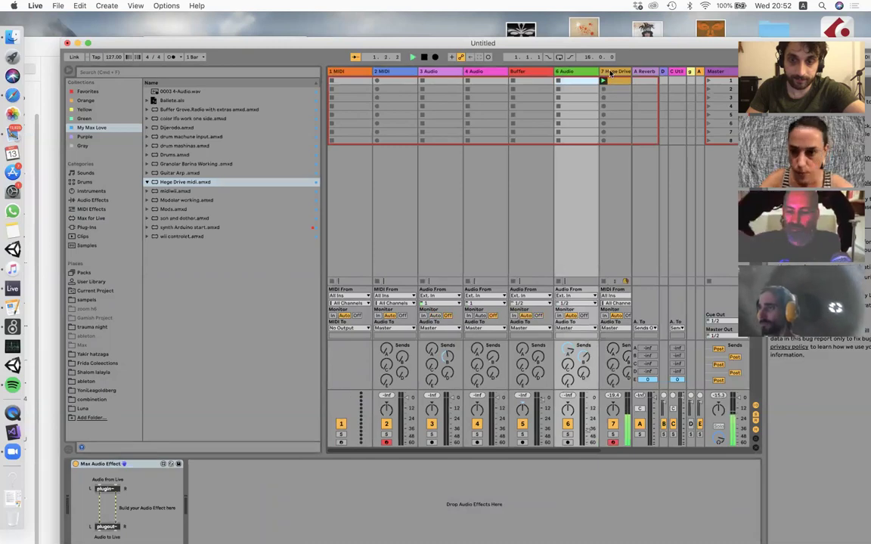
pyautogui.click(610, 72)
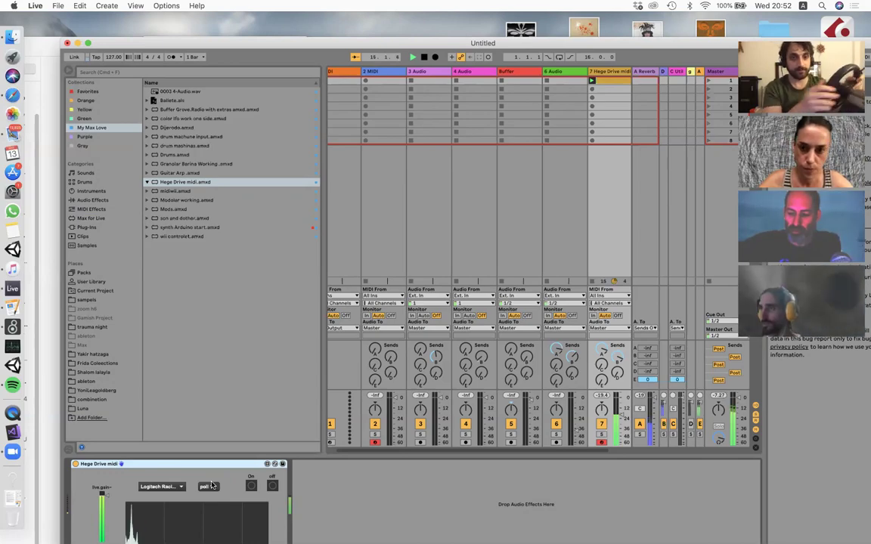
# Add the Arpeggiator MIDI effect to the Hege Drive midi track.
pyautogui.click(88, 209)
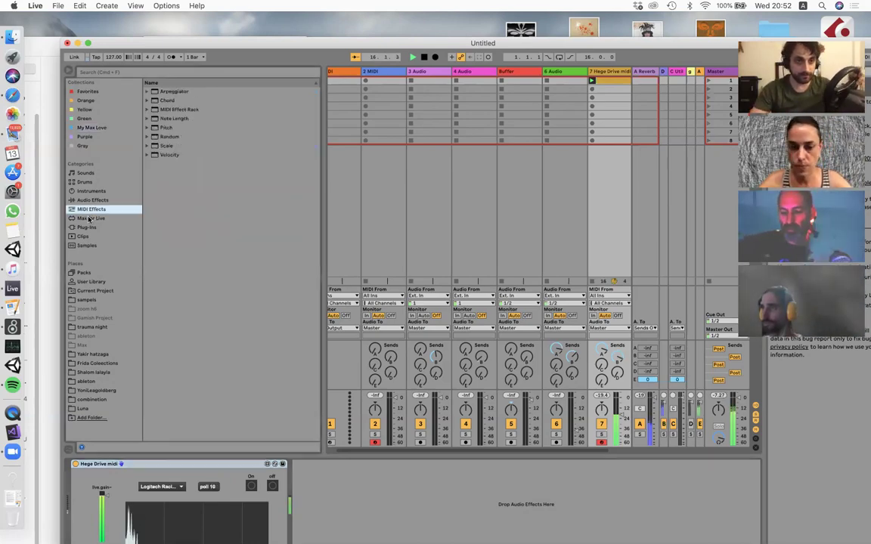
pyautogui.click(155, 91)
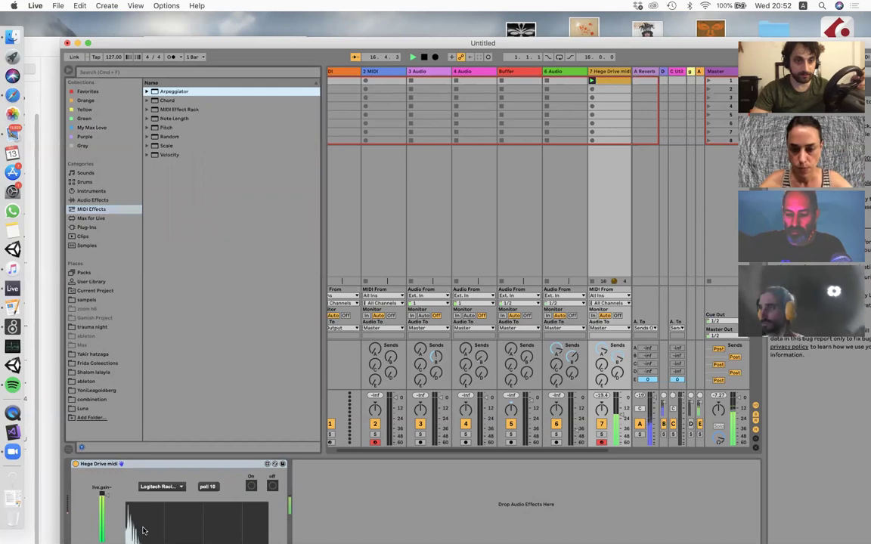
pyautogui.click(146, 91)
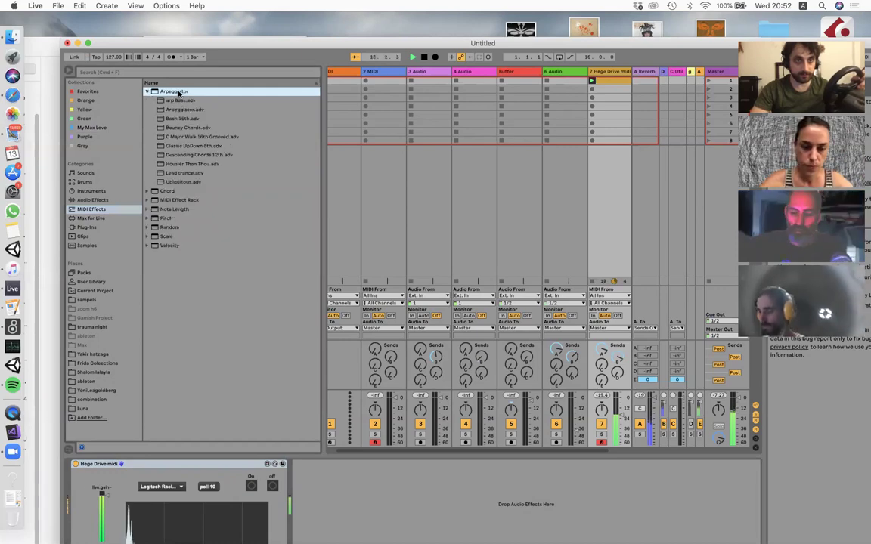
pyautogui.moveTo(552, 99); pyautogui.dragTo(614, 82)
# Open the Hege Drive midi clip and delete all of its notes.
pyautogui.doubleClick(614, 82)
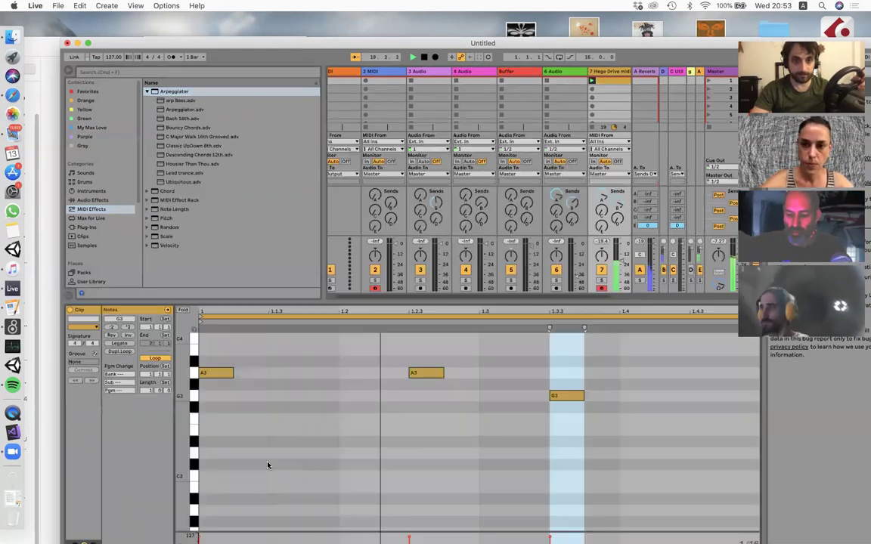
pyautogui.moveTo(176, 404); pyautogui.dragTo(613, 328)
pyautogui.press('Delete')
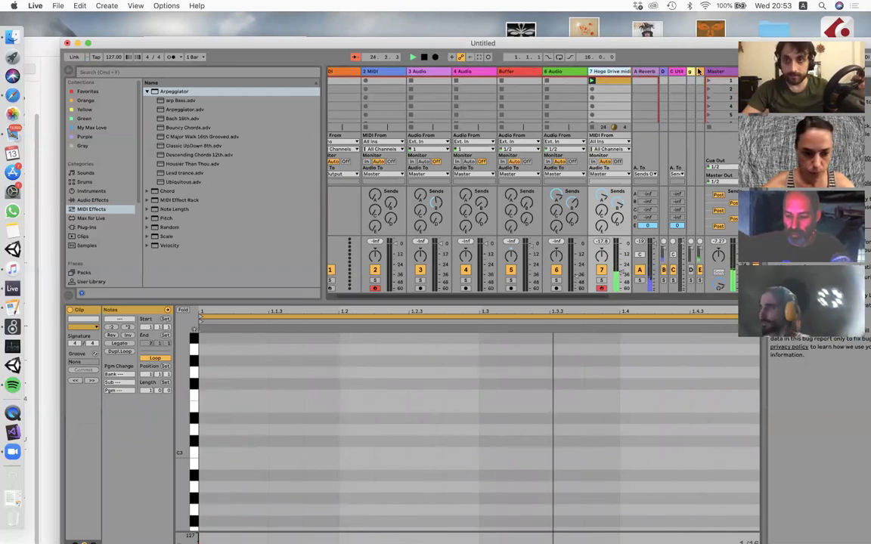
# Bring up the Hege Drive midi track's device chain in place of the clip editor and turn on Hold in the Arpeggiator.
pyautogui.moveTo(702, 47); pyautogui.dragTo(675, 21)
pyautogui.hotkey('shift', 'Tab')
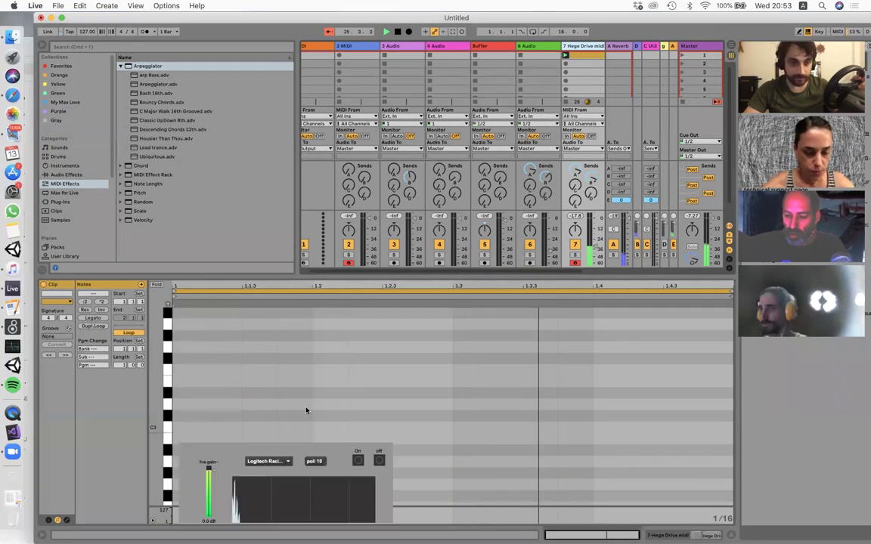
pyautogui.click(82, 465)
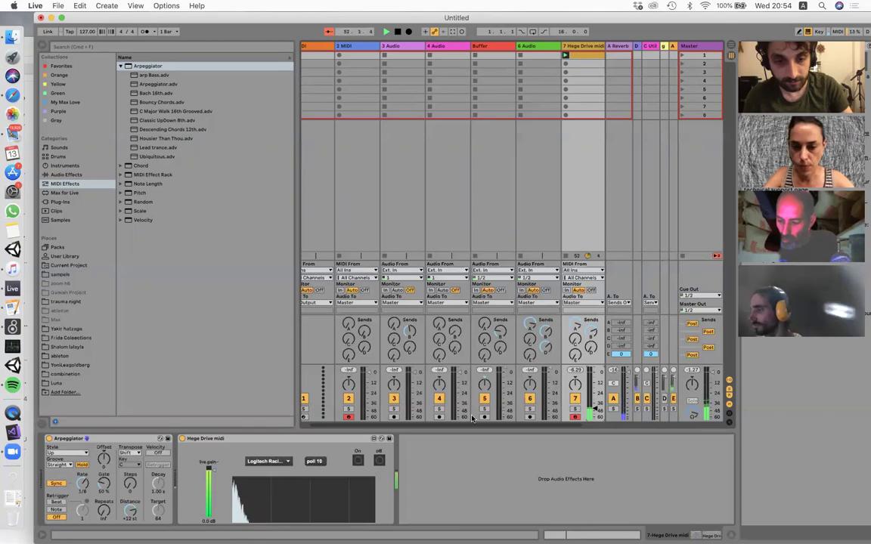
# Remove the Hege Drive midi instrument and the Arpeggiator from track 7, and collapse the Arpeggiator presets in the browser.
pyautogui.click(208, 438)
pyautogui.press('Delete')
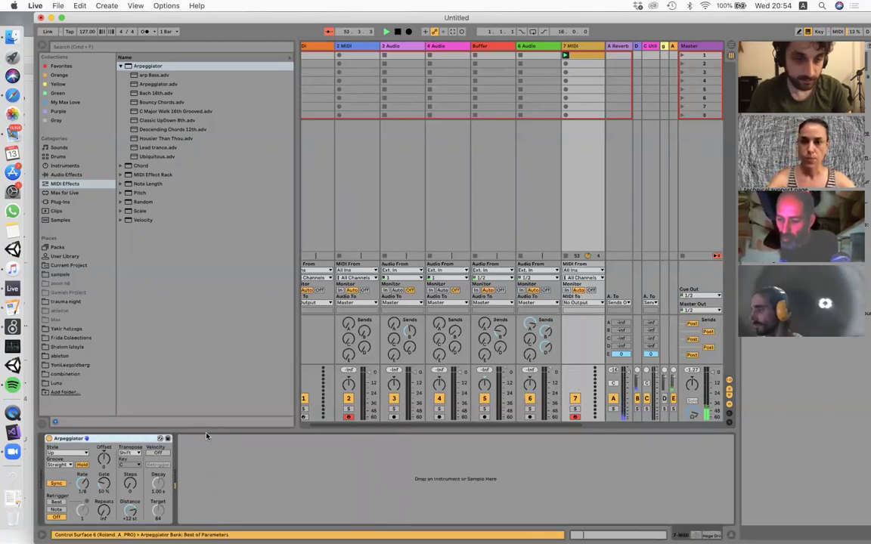
pyautogui.press('Delete')
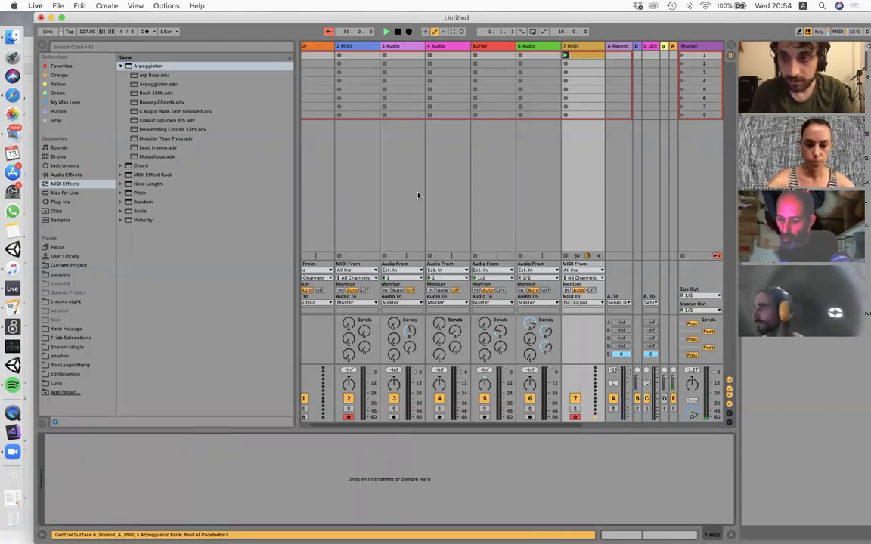
pyautogui.click(121, 67)
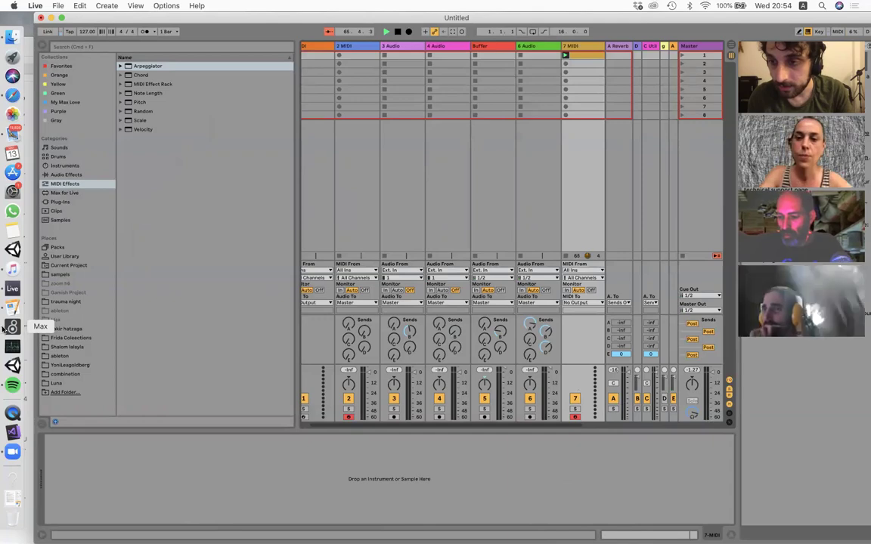
# Hide the crash report help pane and reposition the Live window so that all tracks of the set fit on screen.
pyautogui.click(11, 327)
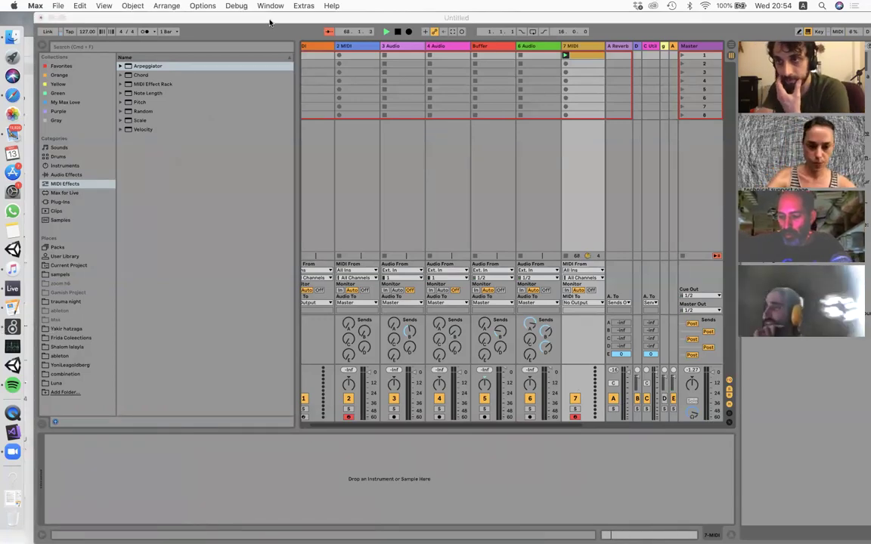
pyautogui.moveTo(432, 16)
pyautogui.mouseDown()
pyautogui.moveTo(429, 32)
pyautogui.moveTo(408, 24)
pyautogui.moveTo(440, 17)
pyautogui.mouseUp()
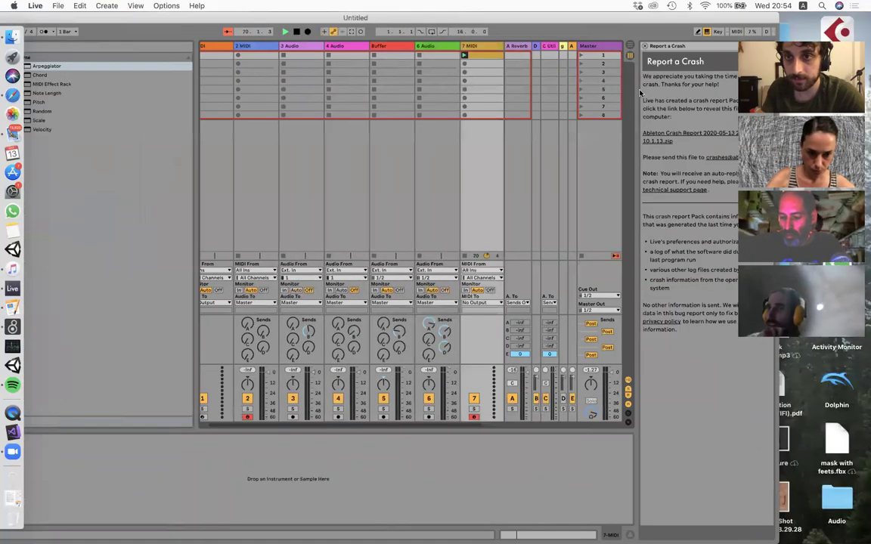
pyautogui.moveTo(637, 92); pyautogui.dragTo(771, 91)
pyautogui.moveTo(671, 18); pyautogui.dragTo(754, 25)
pyautogui.moveTo(618, 18); pyautogui.dragTo(613, 37)
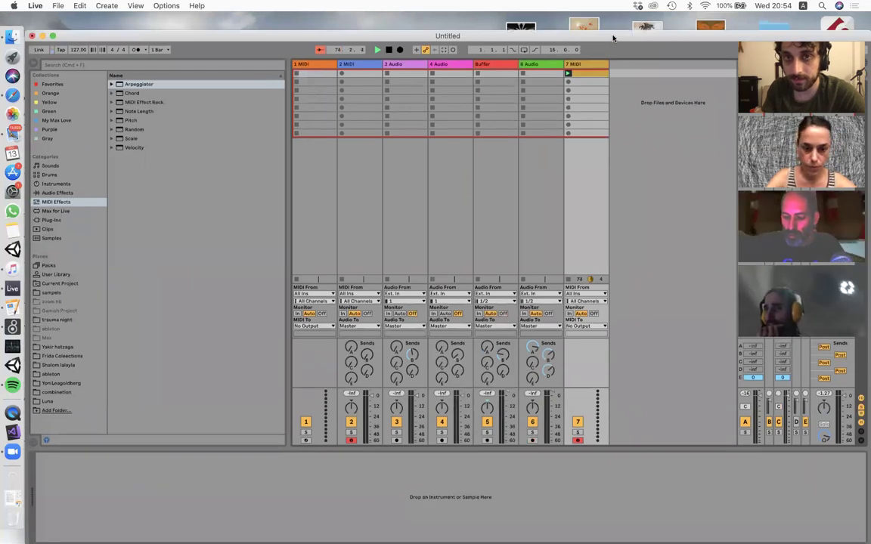
pyautogui.moveTo(615, 165); pyautogui.dragTo(615, 163)
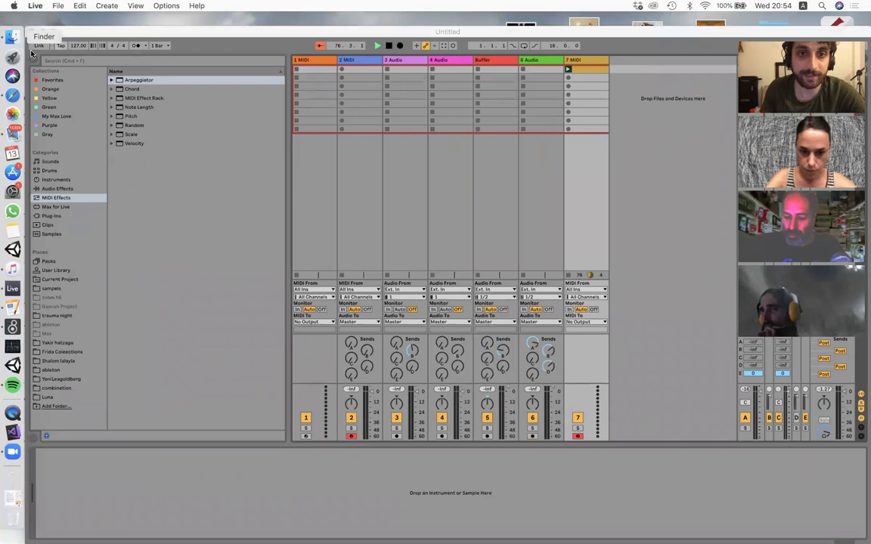
# Open 1. Intro.maxpat in Max from the Max folder in Finder, after opening and closing 2. Noets.maxpat.
pyautogui.click(12, 36)
pyautogui.doubleClick(378, 136)
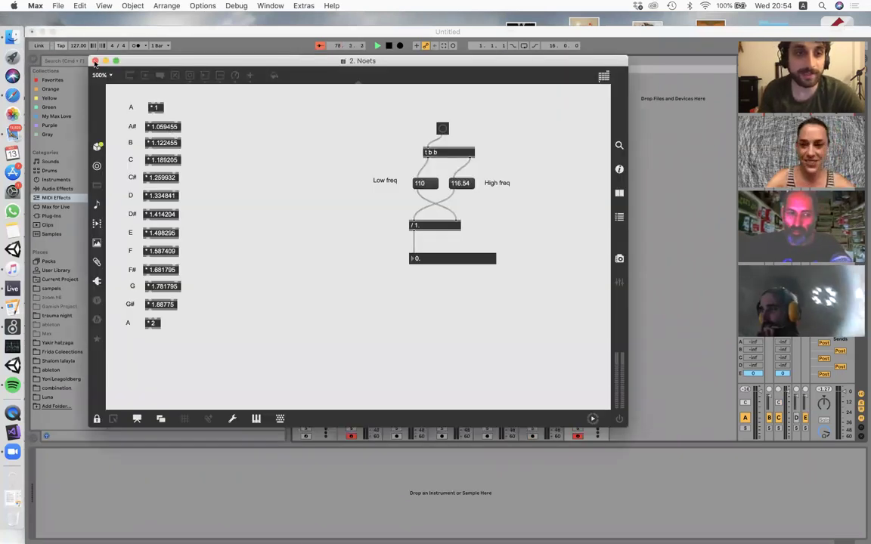
pyautogui.click(96, 61)
pyautogui.click(324, 134)
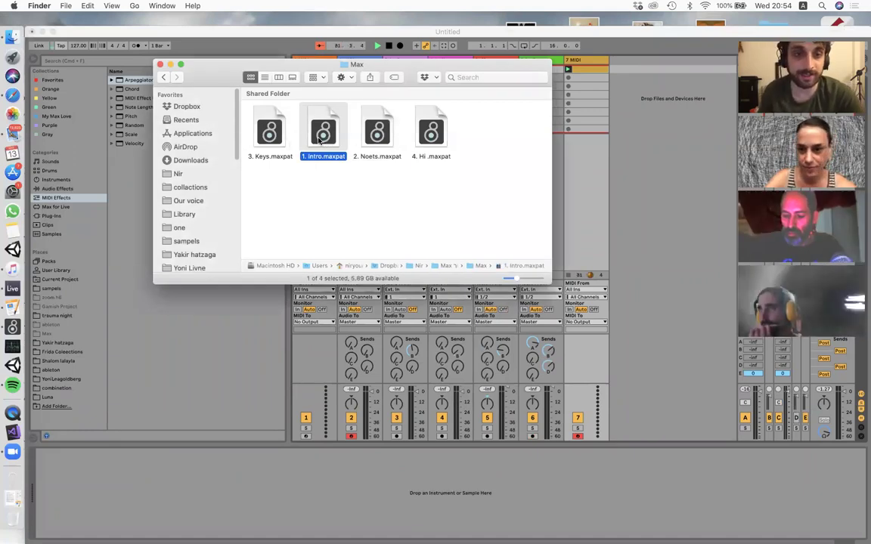
pyautogui.doubleClick(319, 138)
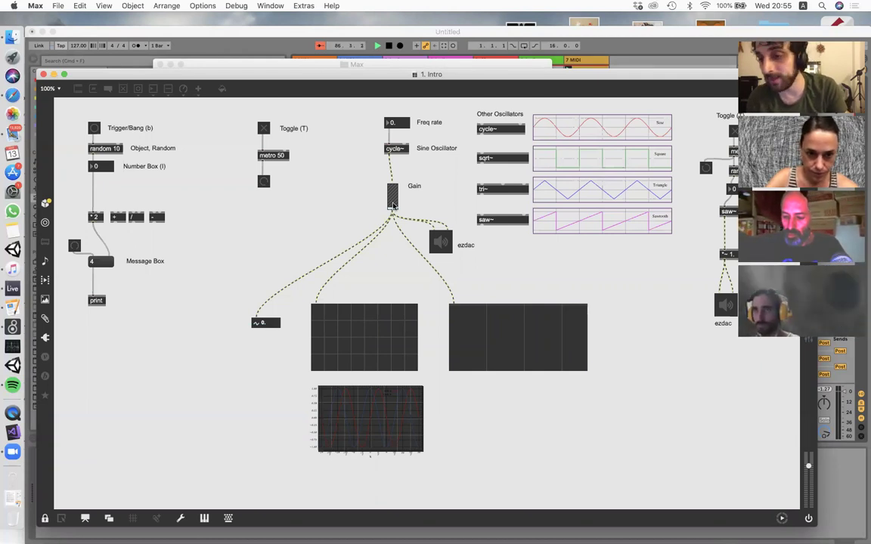
# Nudge the gain slider and the ezdac object slightly in the unlocked patch, and turn its audio on once relocked.
pyautogui.press('super+e')
pyautogui.moveTo(393, 203)
pyautogui.mouseDown()
pyautogui.moveTo(374, 198)
pyautogui.moveTo(394, 199)
pyautogui.mouseUp()
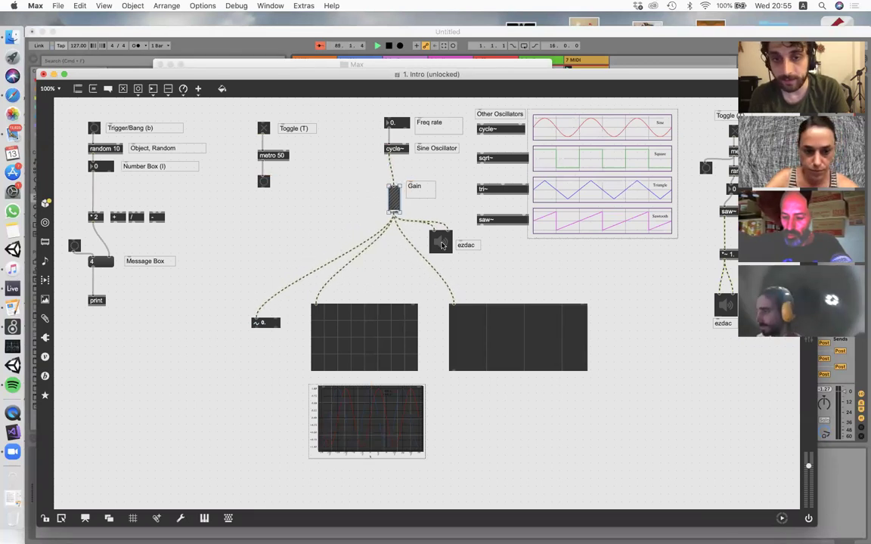
pyautogui.moveTo(441, 249); pyautogui.dragTo(443, 256)
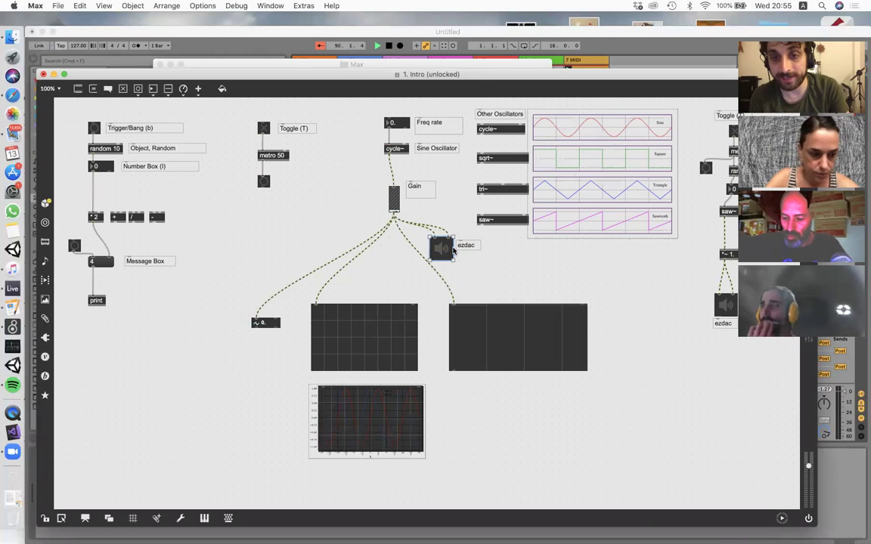
pyautogui.press('super+e')
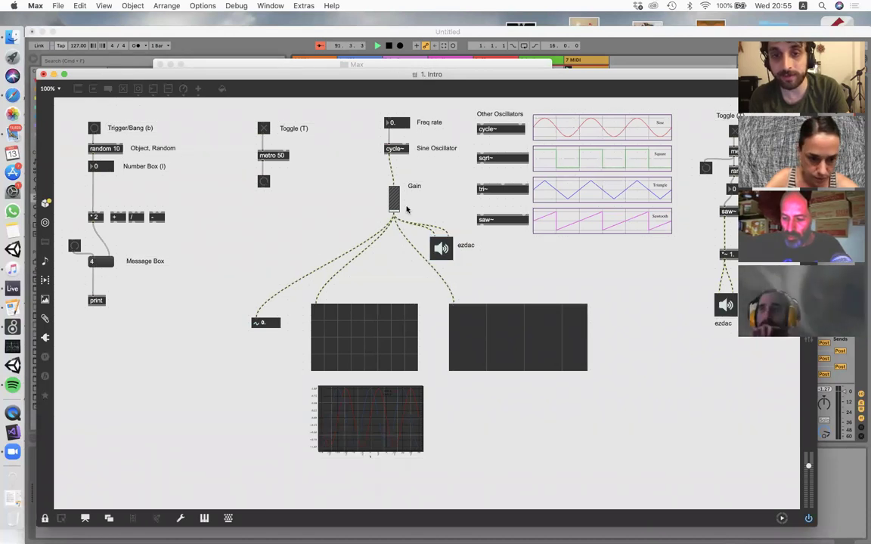
# Test the sine oscillator by raising its gain slightly and pulling it back down, and turn the patch's audio off.
pyautogui.click(391, 204)
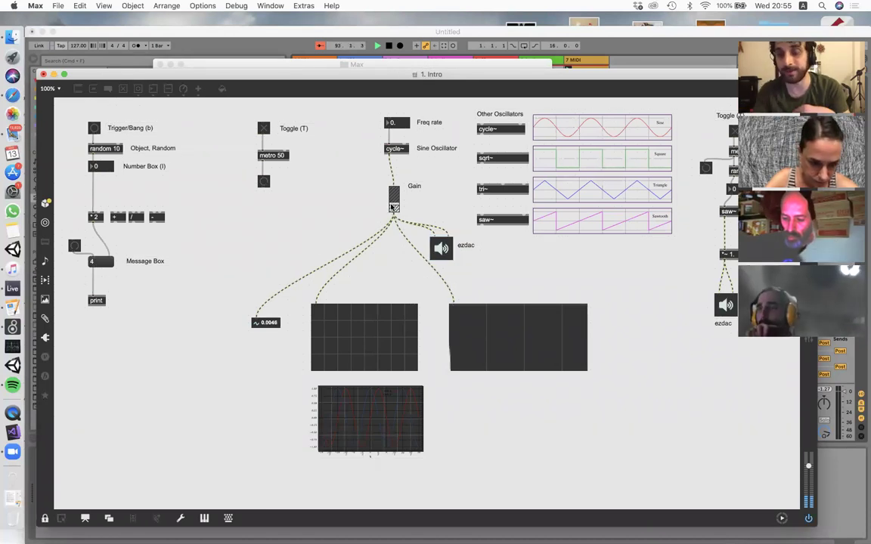
pyautogui.moveTo(391, 208); pyautogui.dragTo(393, 213)
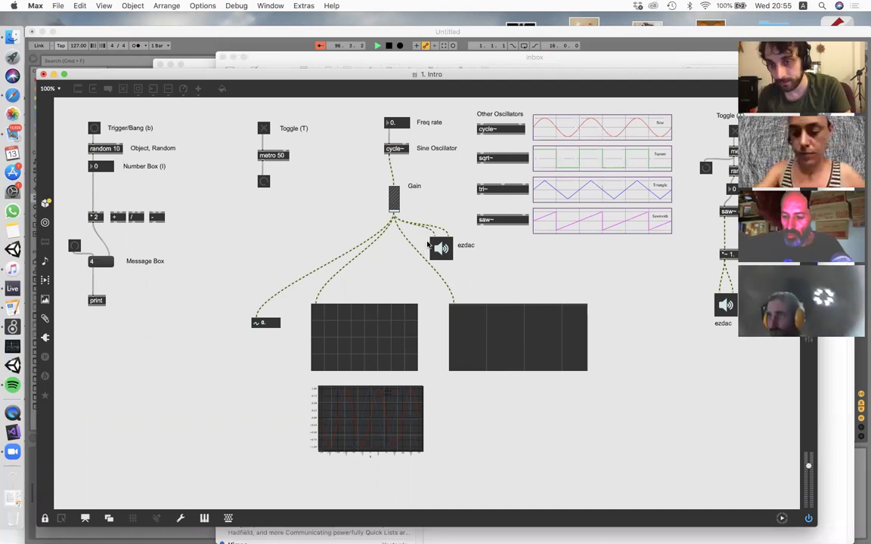
pyautogui.press('super+e')
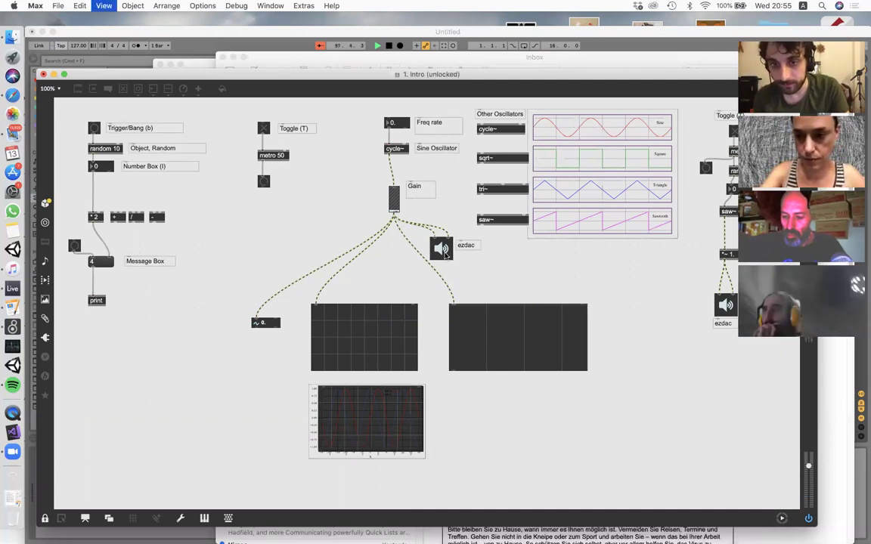
pyautogui.press('super+e')
pyautogui.press('super+e')
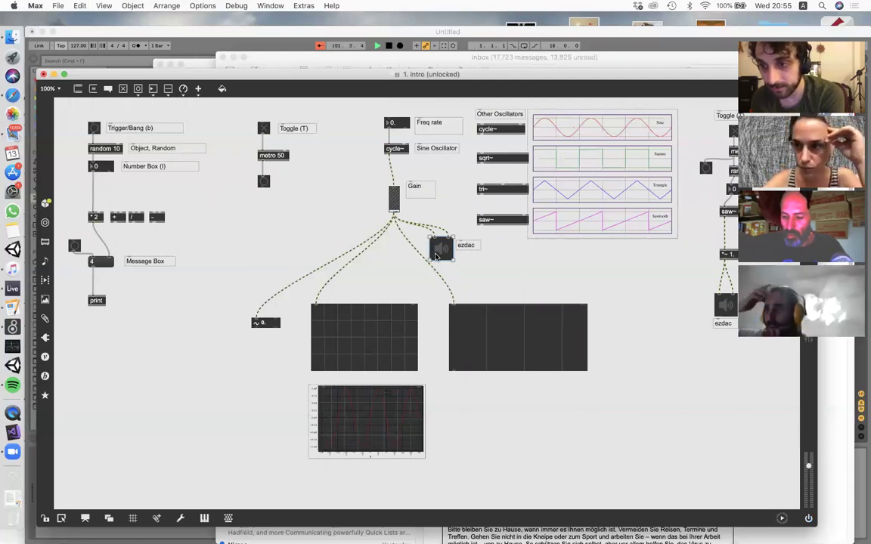
# Close the 1. Intro patch in Max.
pyautogui.moveTo(448, 75); pyautogui.dragTo(470, 62)
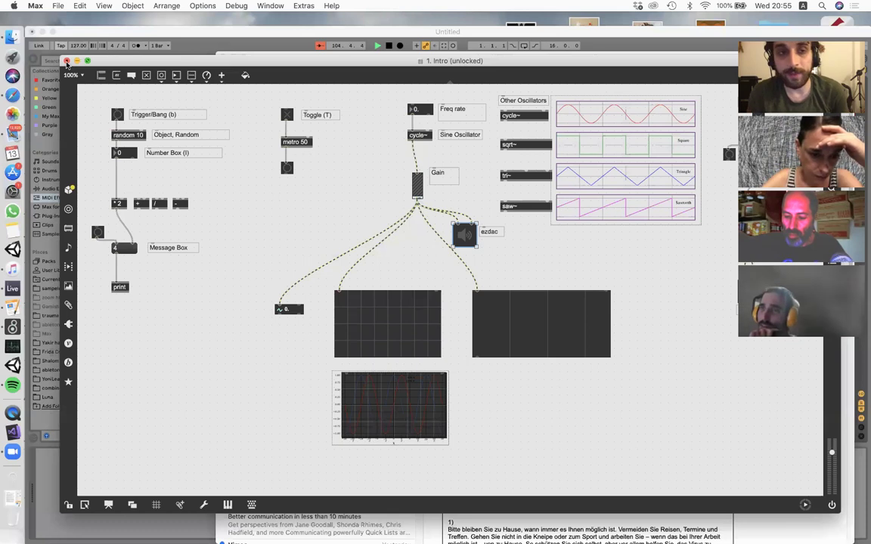
pyautogui.click(66, 62)
pyautogui.click(412, 119)
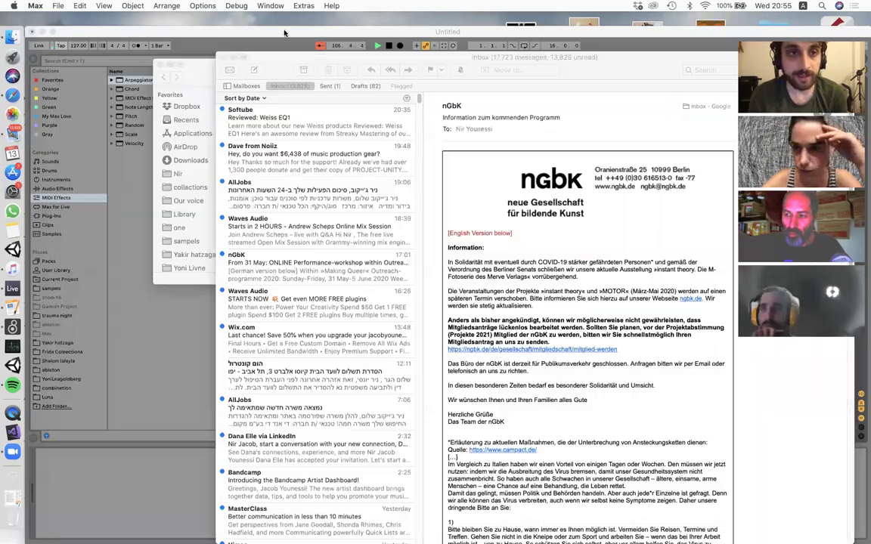
# Switch back to Live and list the Max Audio Effect devices in the browser's Max for Live category.
pyautogui.click(67, 171)
pyautogui.click(50, 207)
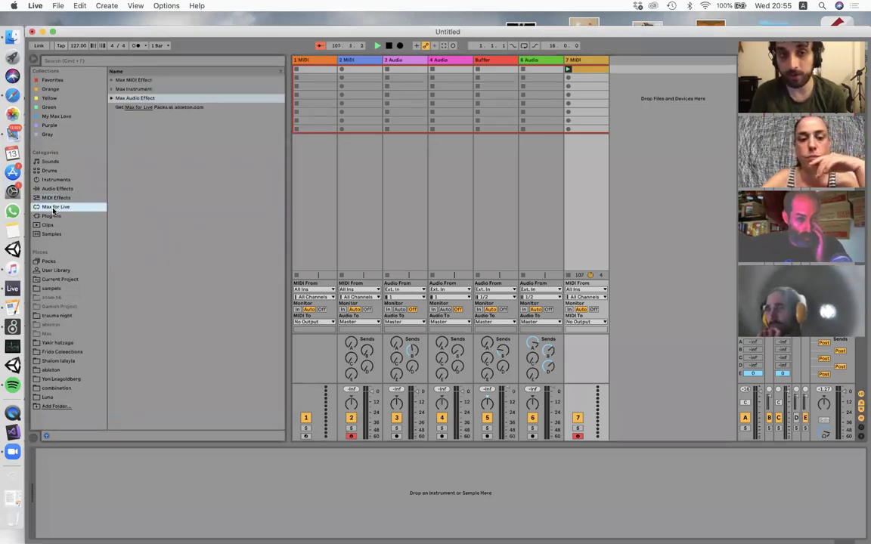
pyautogui.click(118, 100)
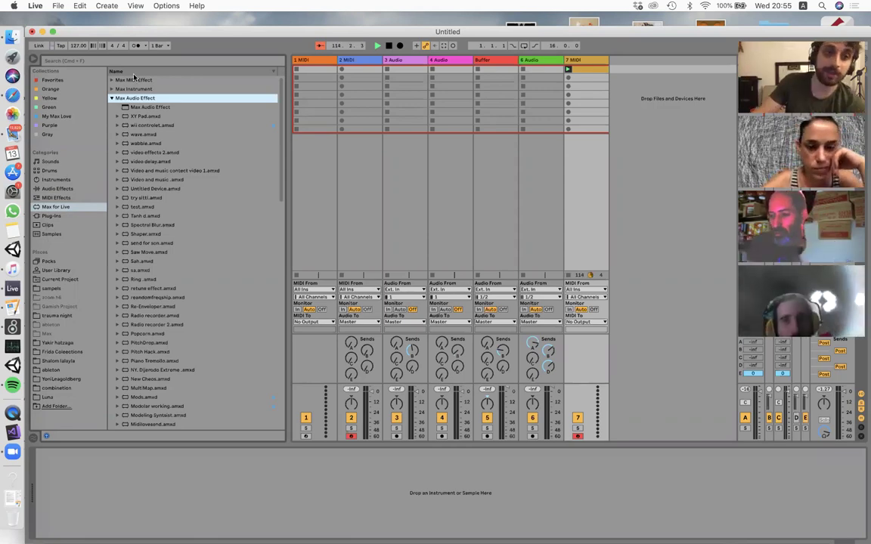
# Search the browser for "mods", load Mods.amxd onto a new audio track, and clear the search.
pyautogui.press('s')
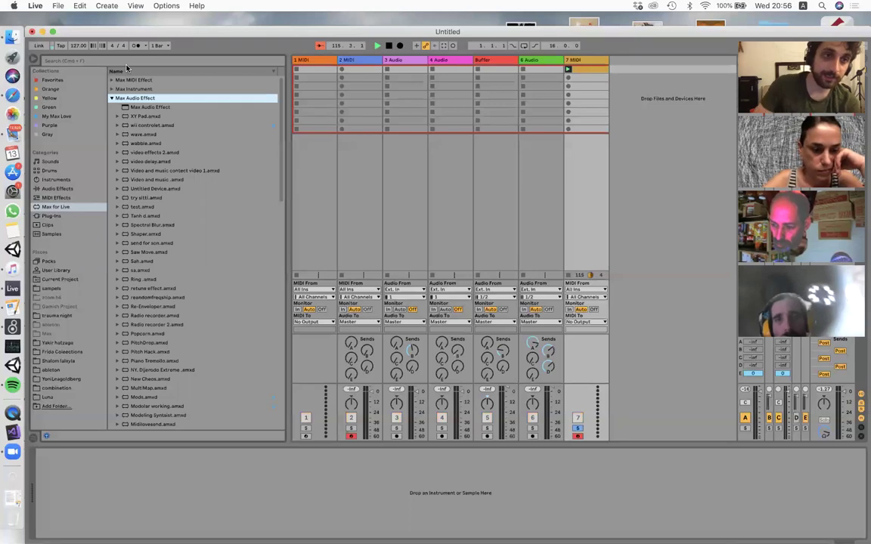
pyautogui.click(129, 60)
pyautogui.write('mods')
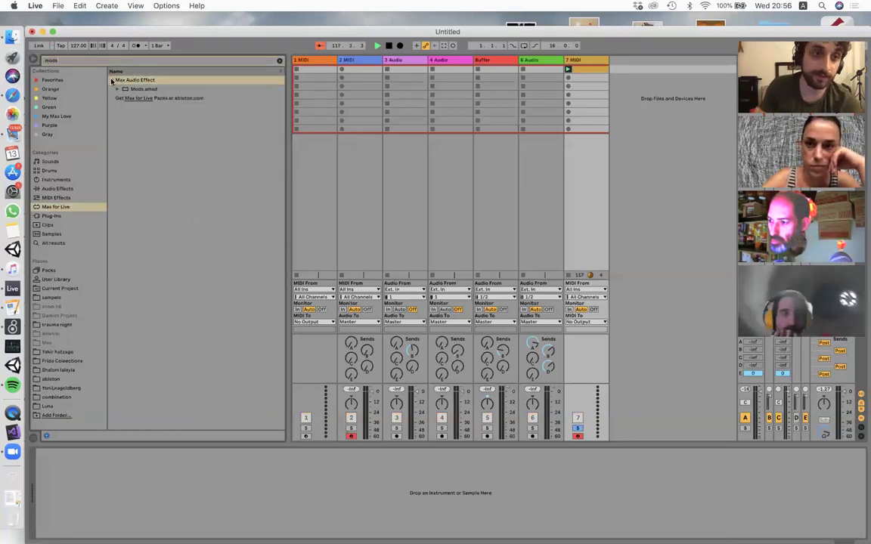
pyautogui.click(140, 88)
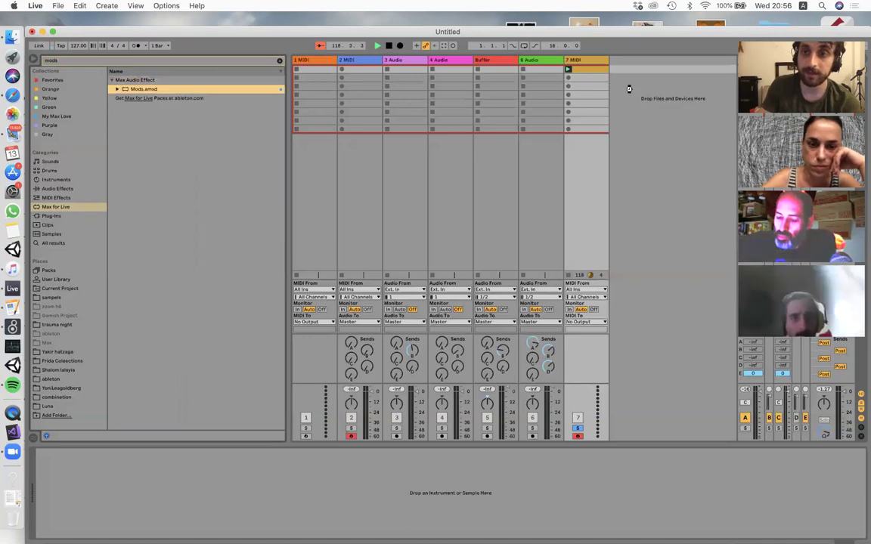
pyautogui.press('Return')
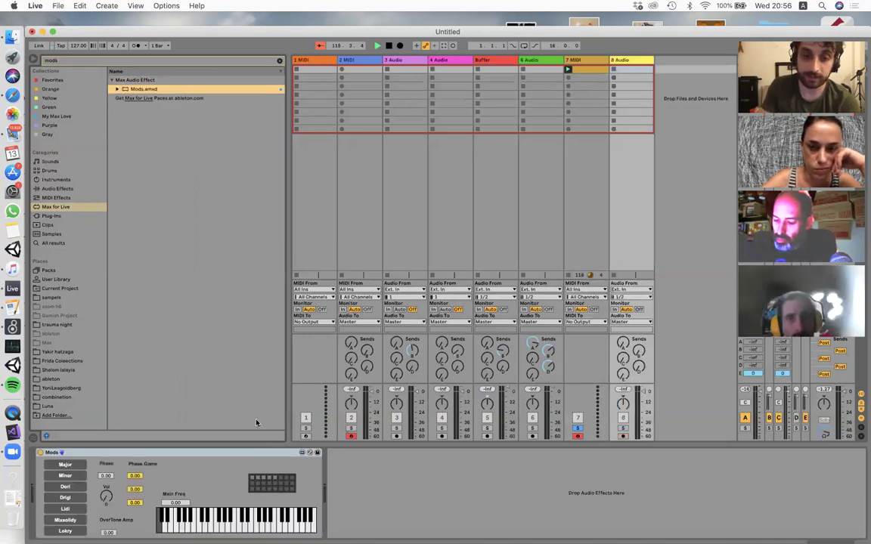
pyautogui.click(279, 61)
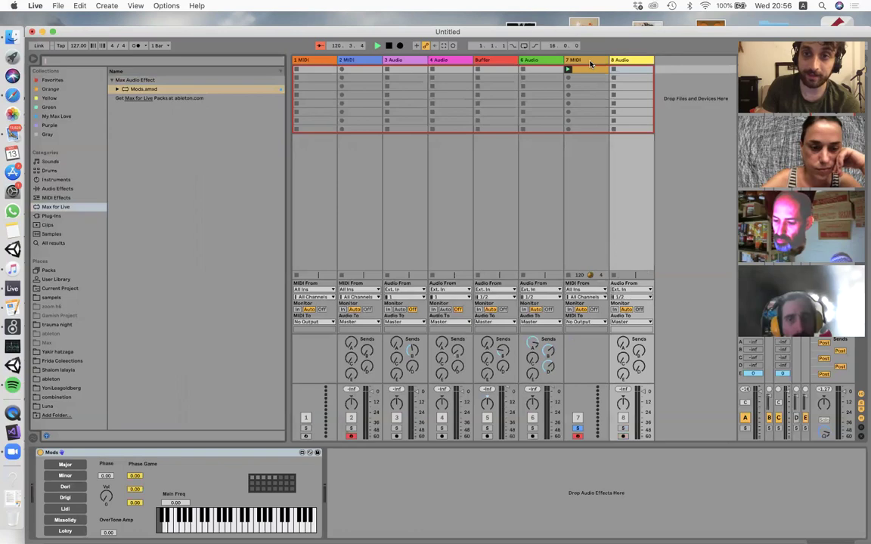
# Delete the emptied 7 MIDI track from the set.
pyautogui.click(573, 130)
pyautogui.rightClick(583, 60)
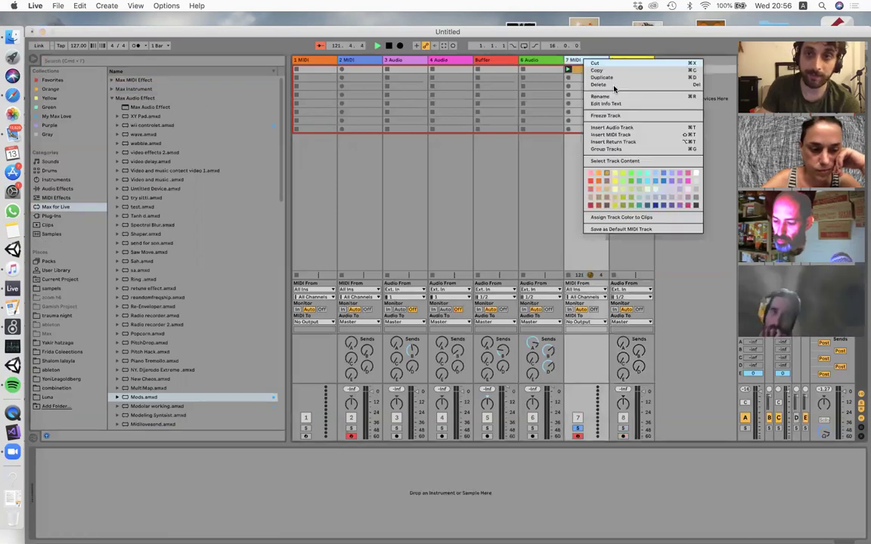
pyautogui.click(598, 85)
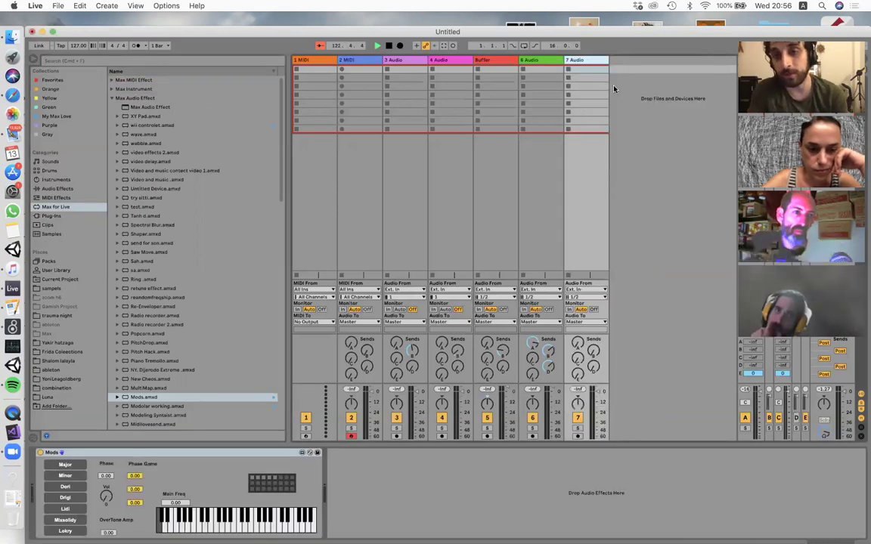
# Delete the 6 Audio track holding the blank Max Audio Effect and the 4 Audio track holding an EQ Eight.
pyautogui.click(541, 61)
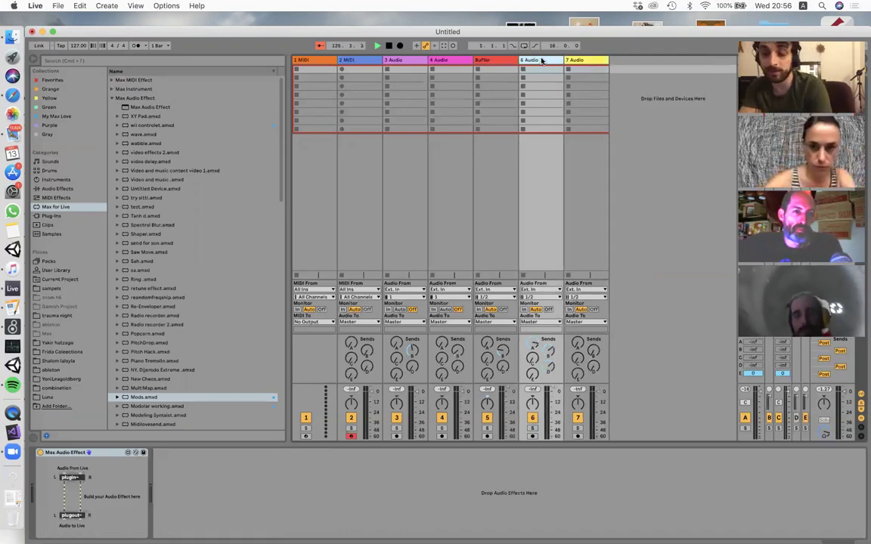
pyautogui.press('Delete')
pyautogui.click(502, 60)
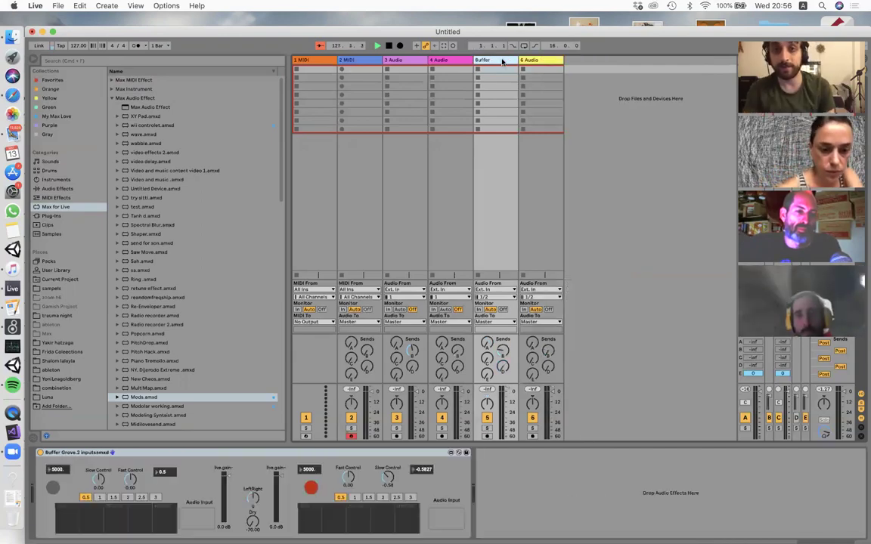
pyautogui.click(442, 61)
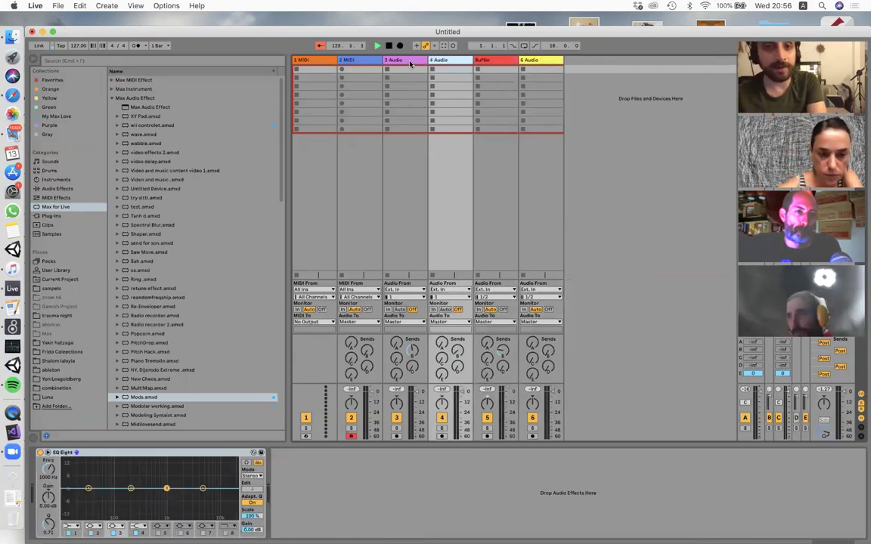
pyautogui.press('Delete')
# Check the devices on the 3 Audio and 2 MIDI tracks, and move the Buffer track behind the Mods audio track.
pyautogui.click(411, 62)
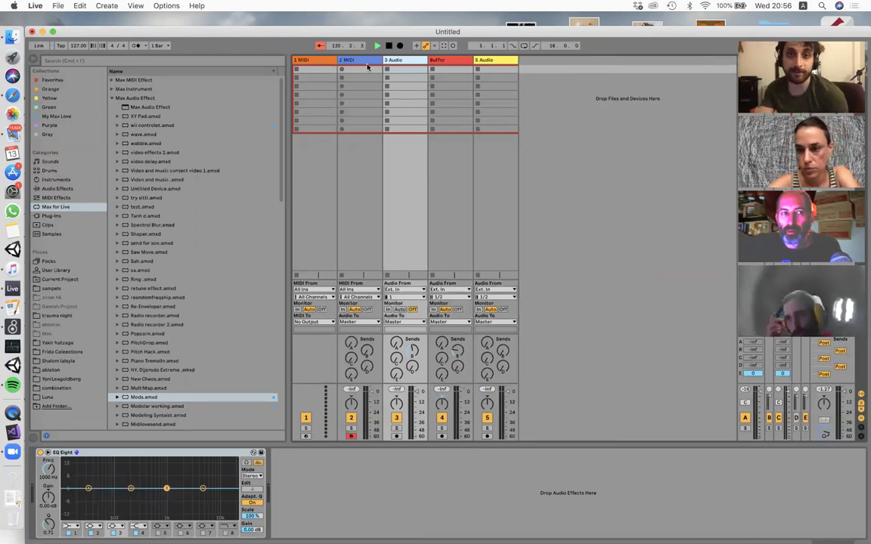
pyautogui.click(366, 89)
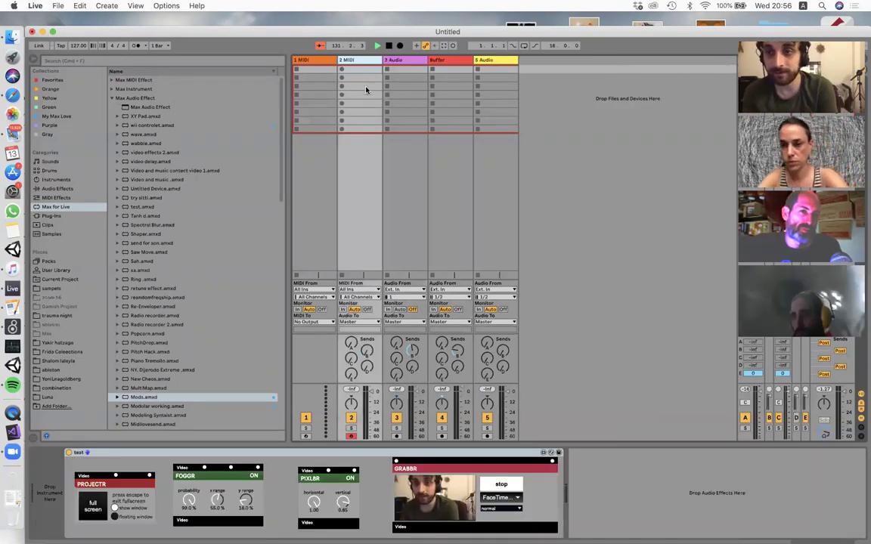
pyautogui.click(454, 60)
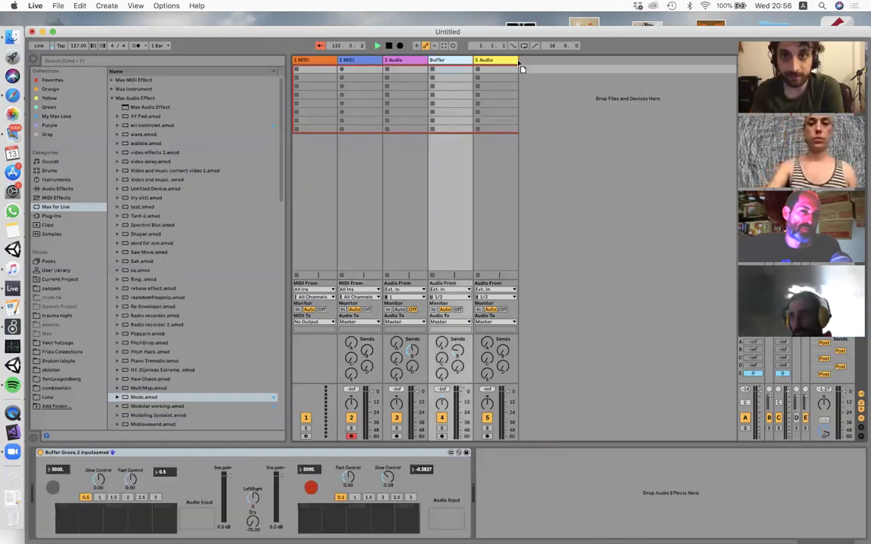
pyautogui.moveTo(518, 62); pyautogui.dragTo(514, 63)
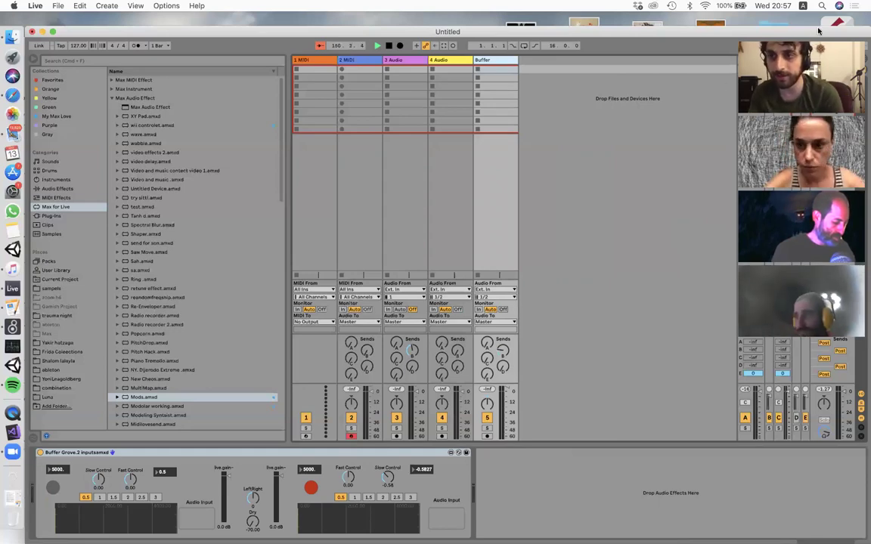
# Raise the Live window on the desktop so that its lower edge fits on screen.
pyautogui.moveTo(790, 33); pyautogui.dragTo(786, 6)
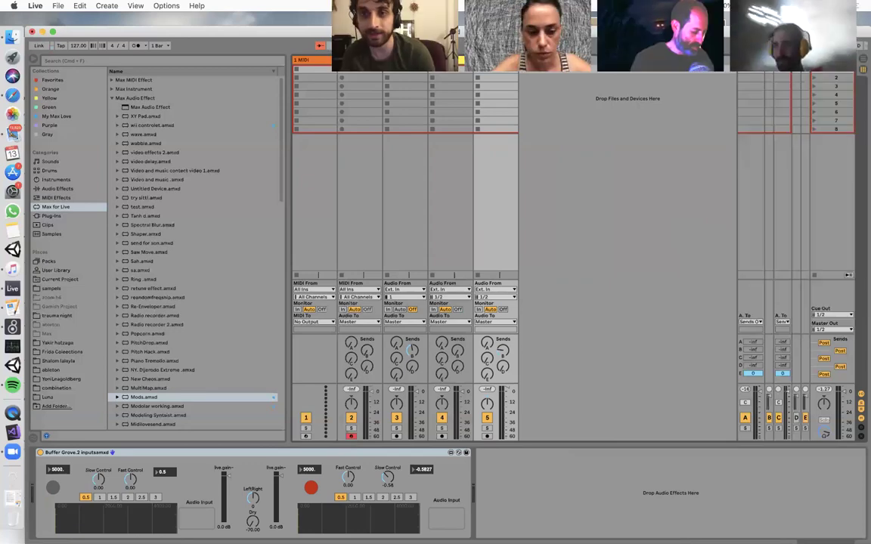
pyautogui.moveTo(407, 30); pyautogui.dragTo(407, 104)
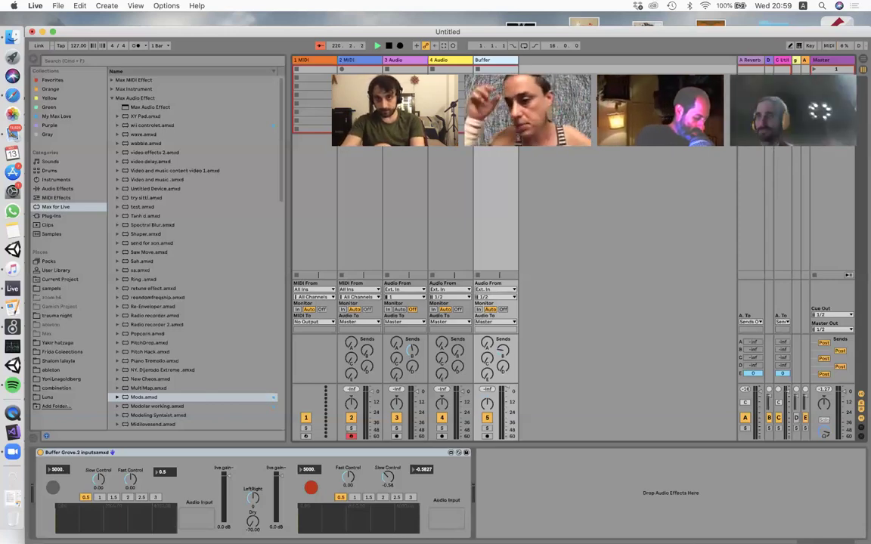
pyautogui.moveTo(523, 34); pyautogui.dragTo(528, 20)
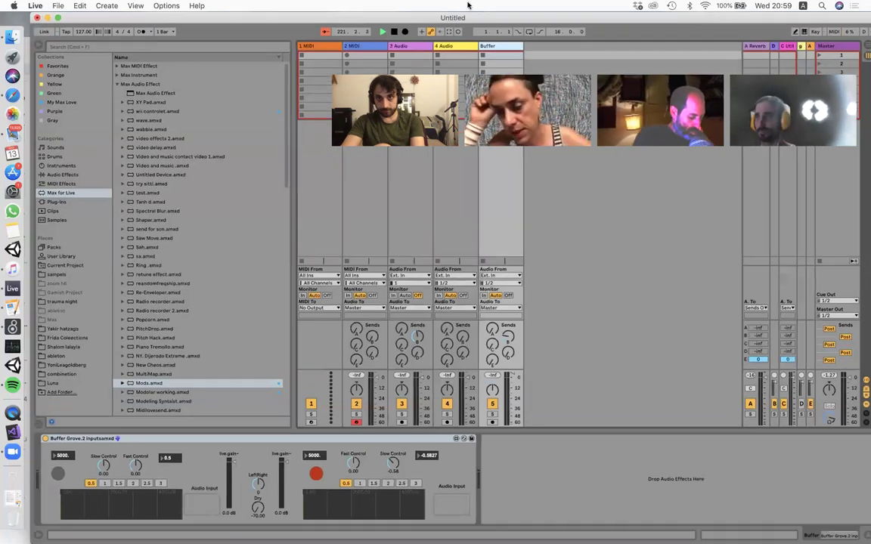